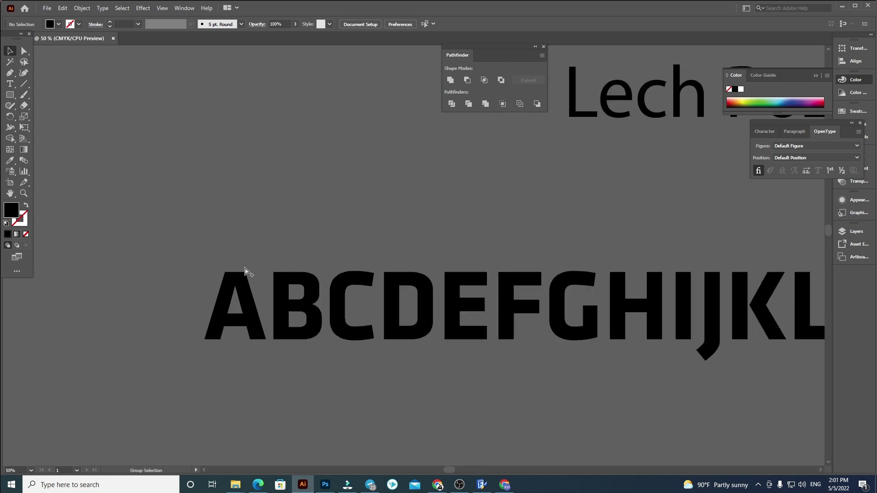
Step: Examine the shapes of the alphabet letters along the whole row
click(246, 309)
scroll(242, 305, down, 2)
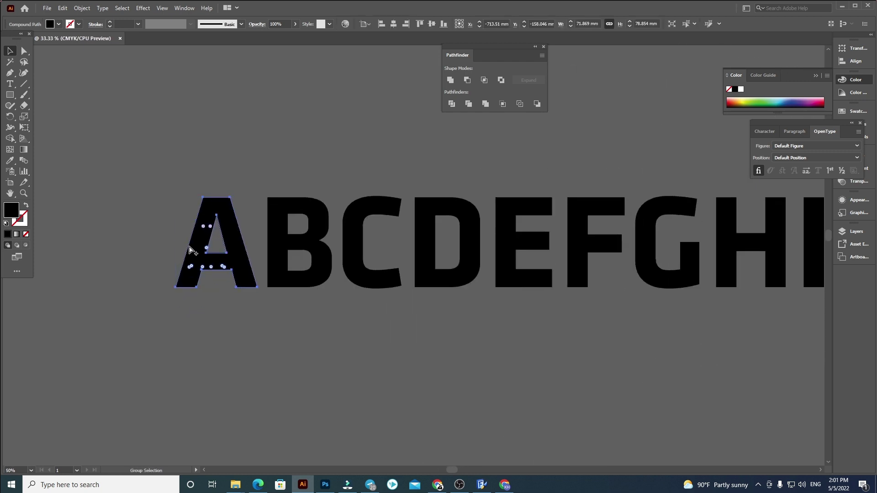
scroll(201, 253, down, 3)
scroll(213, 250, up, 3)
mouse_move(809, 336)
mouse_down()
mouse_move(562, 316)
mouse_move(266, 315)
mouse_up()
drag(591, 317, 303, 317)
drag(381, 319, 247, 319)
drag(573, 321, 237, 308)
mouse_move(723, 328)
mouse_down()
mouse_move(576, 323)
mouse_move(372, 297)
mouse_up()
mouse_move(380, 344)
mouse_down()
mouse_move(621, 160)
mouse_move(662, 82)
mouse_up()
drag(260, 305, 736, 447)
mouse_move(168, 202)
mouse_down()
mouse_move(348, 351)
mouse_move(562, 384)
mouse_up()
drag(302, 248, 509, 331)
scroll(470, 285, down, 1)
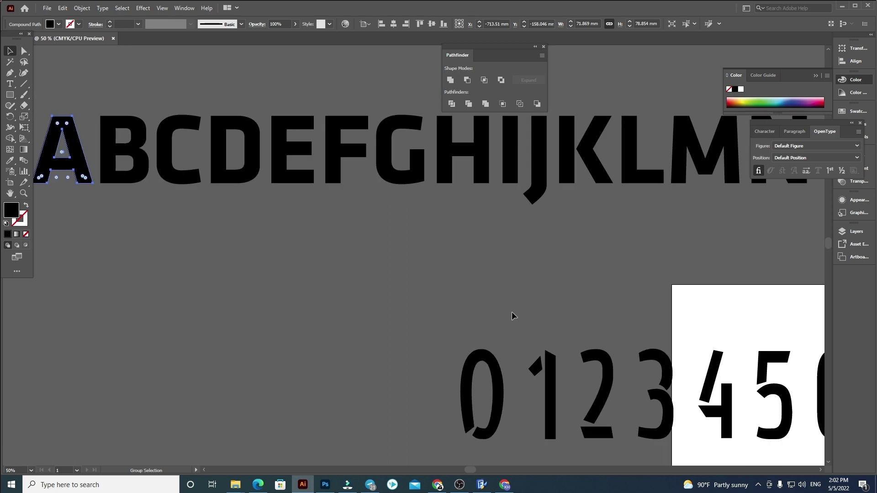
Step: Examine the stencil-style digits from 0 to 9
scroll(510, 415, up, 3)
drag(693, 382, 436, 324)
scroll(436, 324, right, 12)
scroll(436, 323, down, 1)
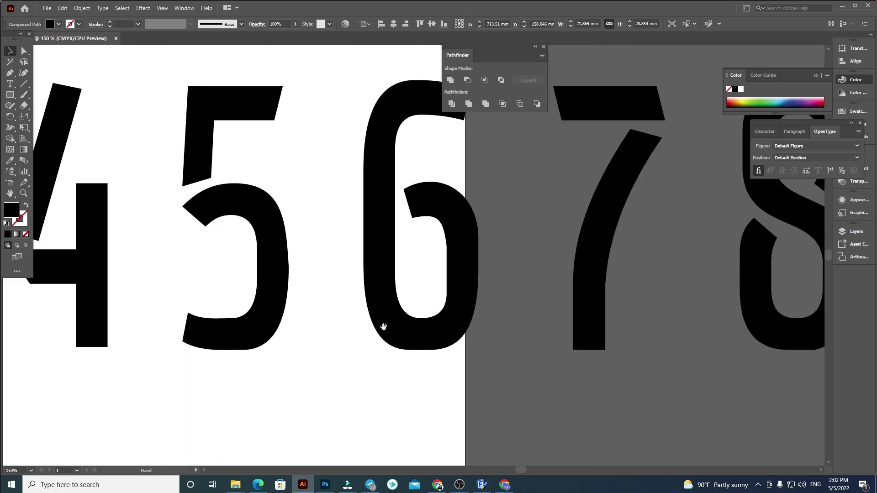
drag(384, 327, 369, 327)
drag(623, 325, 399, 320)
scroll(494, 268, down, 1)
drag(714, 279, 604, 281)
scroll(630, 277, down, 3)
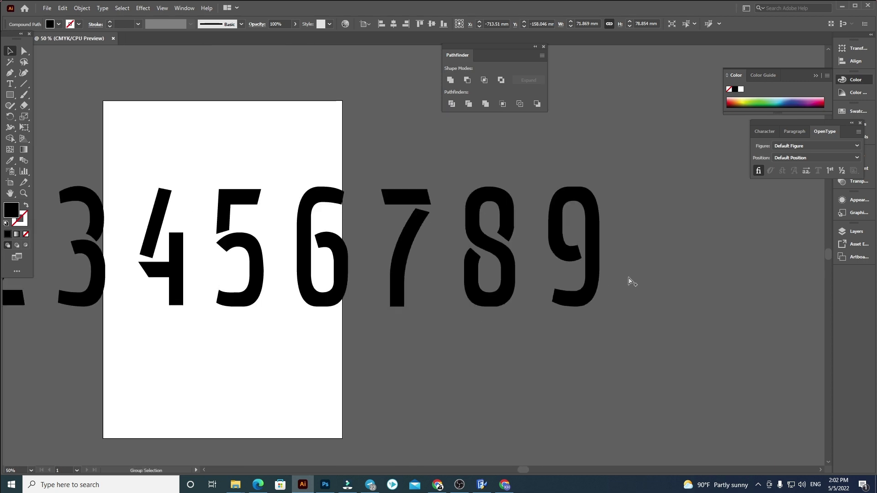
drag(257, 245, 472, 367)
scroll(188, 215, up, 1)
click(100, 213)
scroll(206, 264, down, 3)
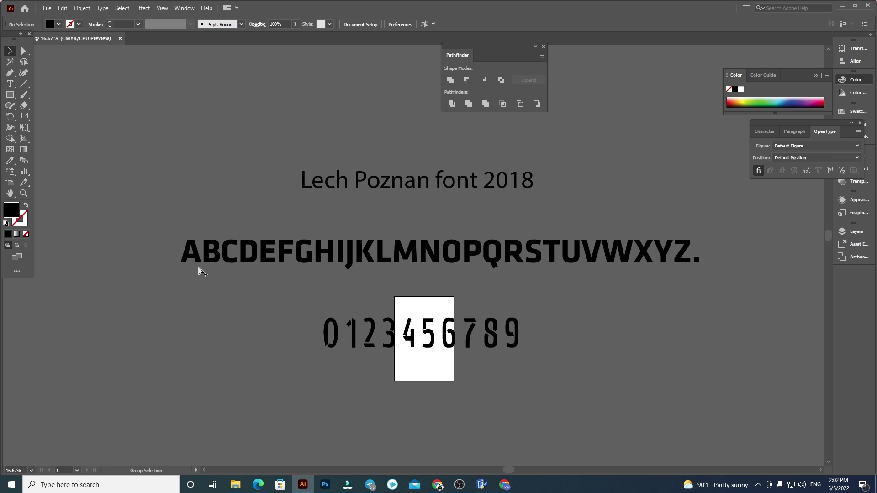
Step: Select the letter A, show the rulers and change the measurement units to pixels
scroll(200, 268, up, 5)
click(177, 213)
drag(167, 161, 248, 264)
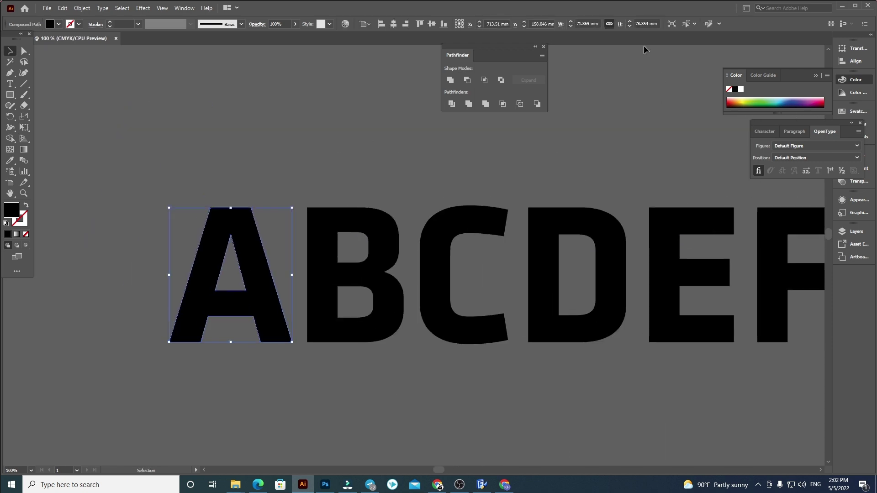
key(ctrl+r)
right_click(594, 48)
click(612, 144)
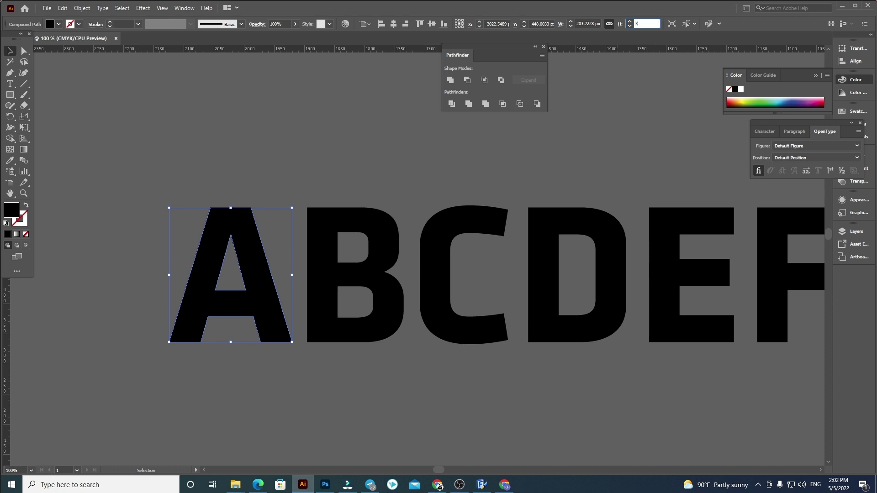
Step: Try to resize the letter A to a height of 357.5 px
text(357.5)
key(Return)
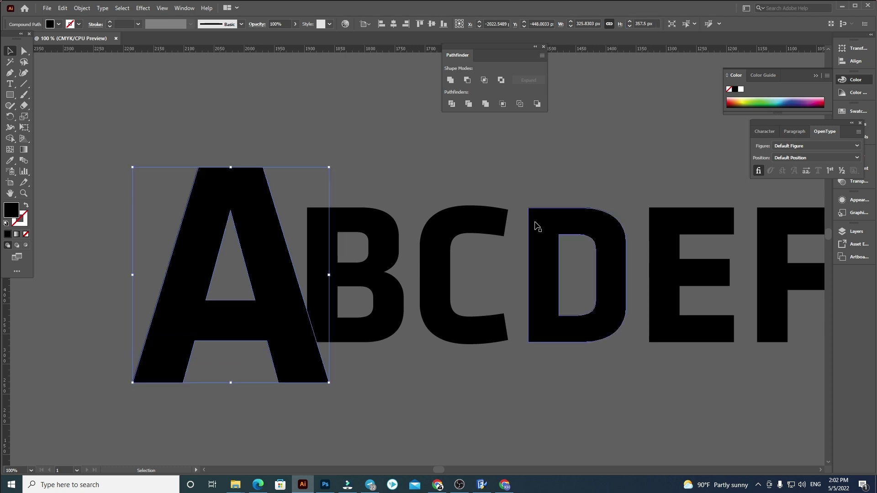
key(ctrl+z)
Step: Select the whole alphabet row and scale it proportionally to a height of 500 px
scroll(118, 250, down, 3)
scroll(114, 249, down, 2)
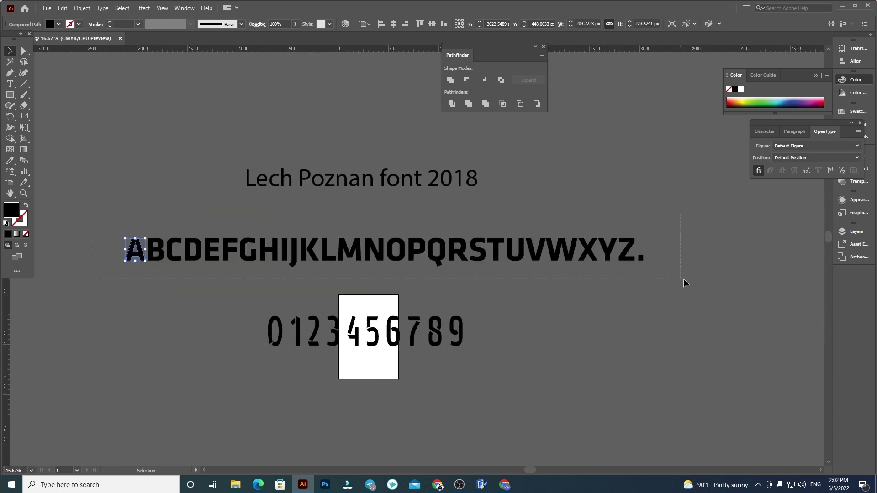
drag(680, 282, 681, 282)
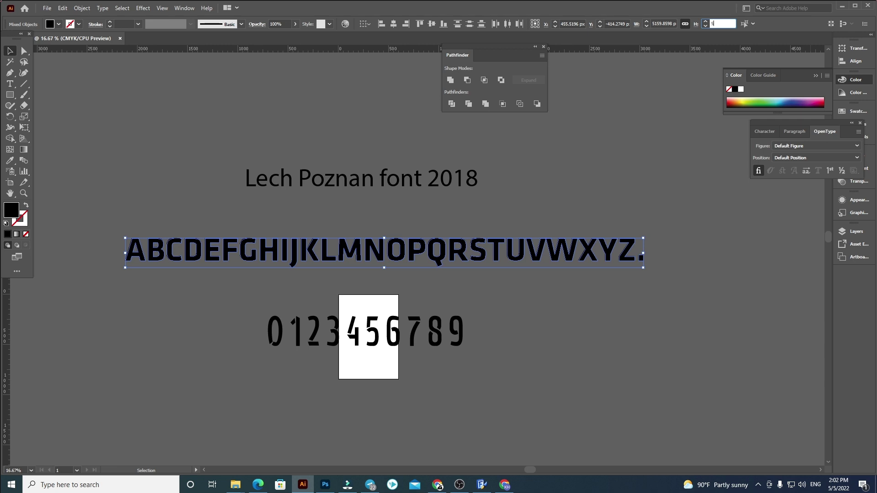
key(Return)
scroll(577, 342, down, 2)
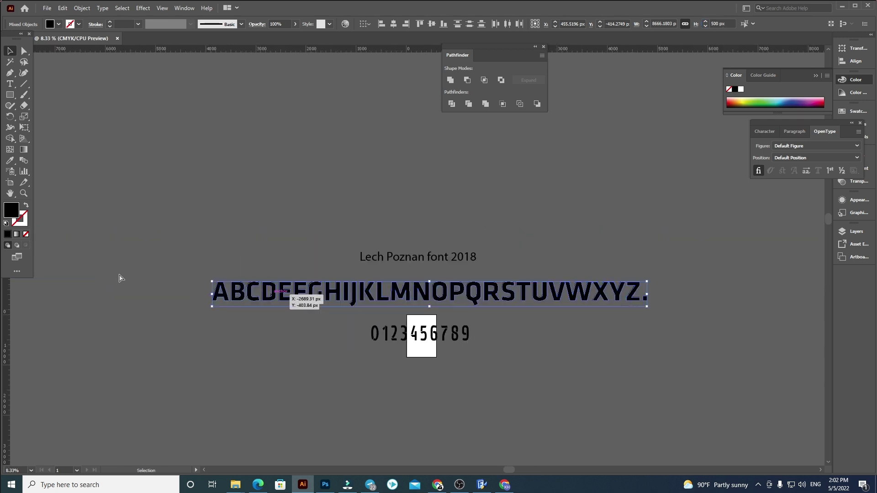
Step: Scale the letter A alone proportionally to a height of 357.5 px
scroll(262, 290, up, 3)
scroll(286, 298, up, 4)
click(303, 352)
click(372, 333)
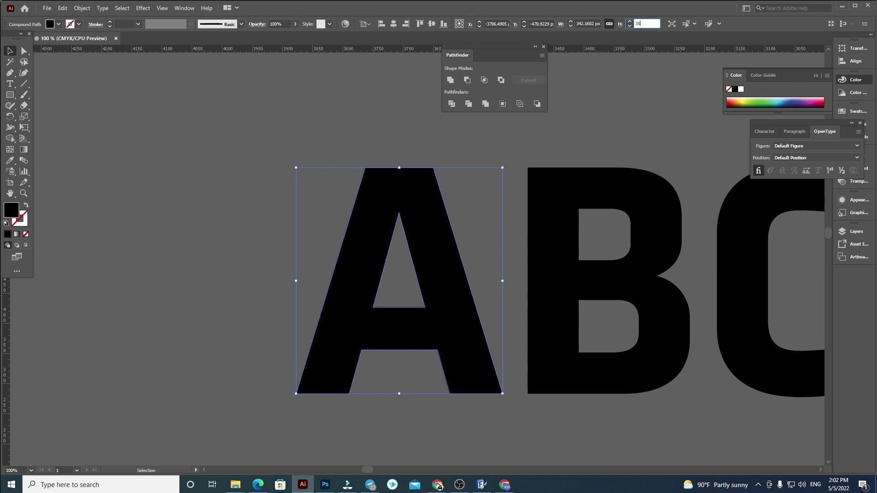
key(Return)
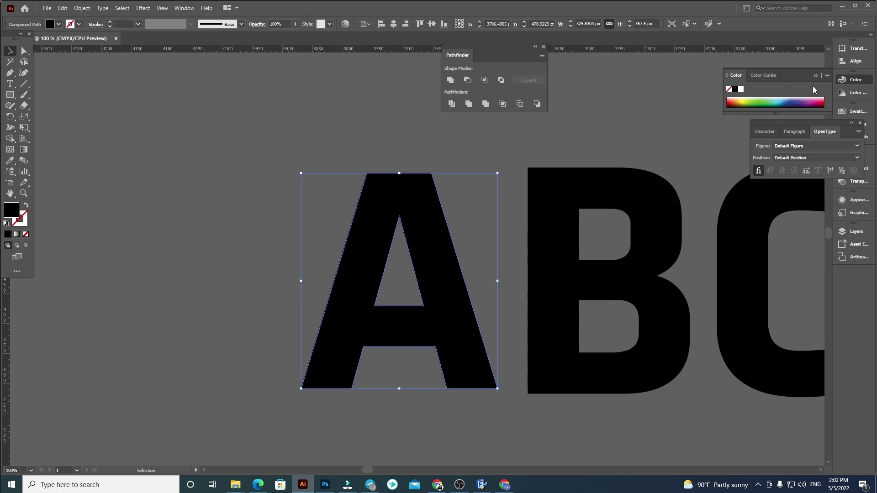
Step: Add a horizontal ruler guide, unlock the guides and align it with the top edge of the letter A
click(369, 113)
drag(322, 49, 303, 115)
click(401, 227)
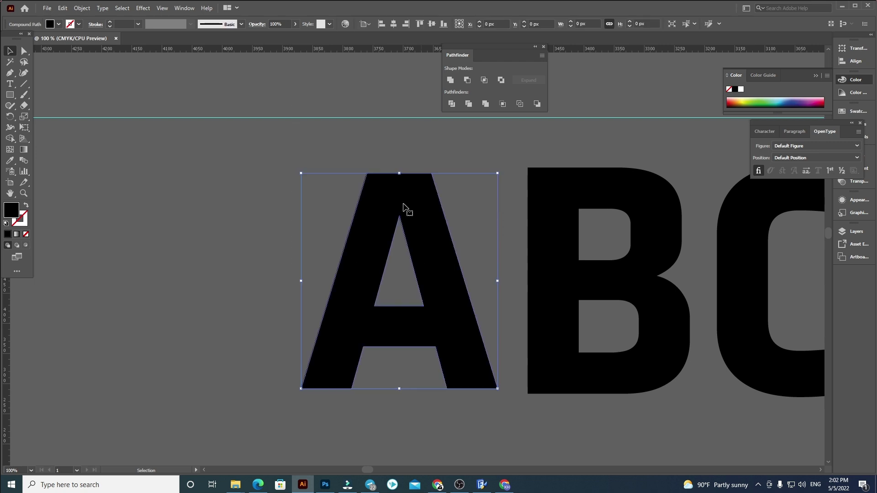
click(269, 159)
right_click(262, 153)
click(301, 250)
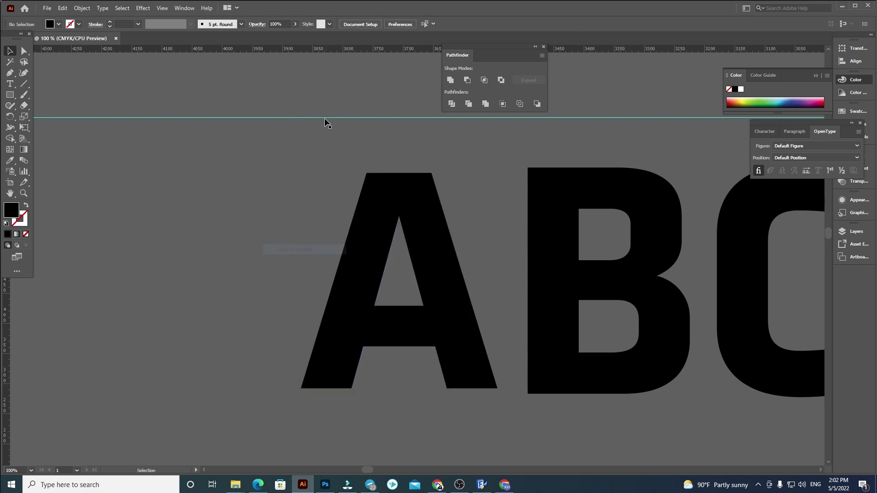
drag(332, 101, 421, 213)
click(418, 25)
click(359, 75)
Step: Add a second horizontal guide and align it with the bottom edge of the letter A
drag(349, 49, 402, 406)
drag(192, 269, 369, 422)
click(345, 343)
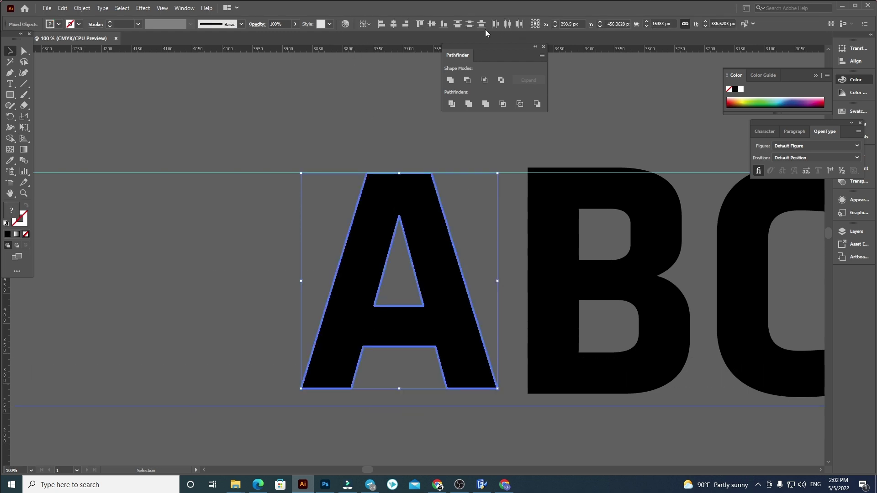
click(443, 24)
Step: Deselect everything and lock the guides
scroll(114, 256, down, 6)
scroll(691, 259, down, 1)
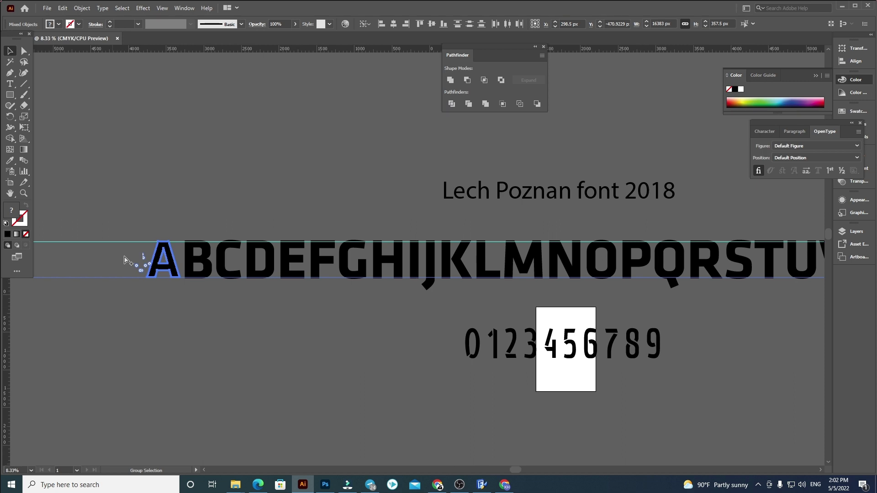
right_click(679, 325)
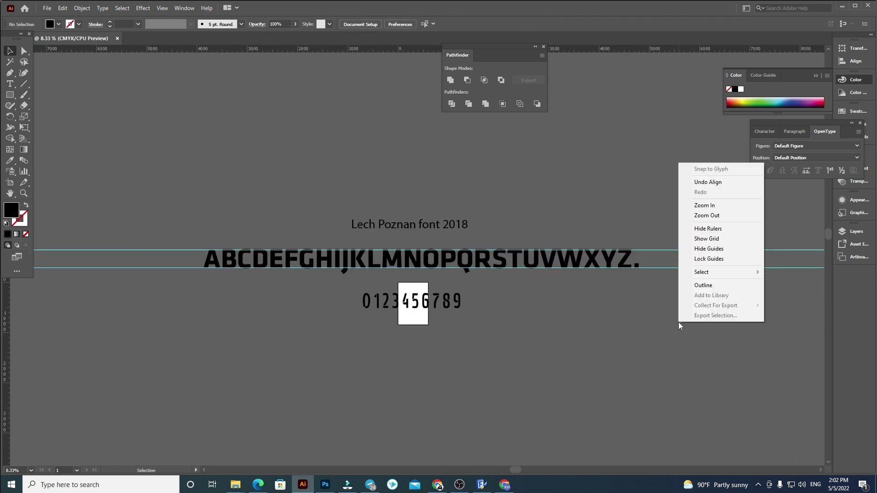
click(685, 259)
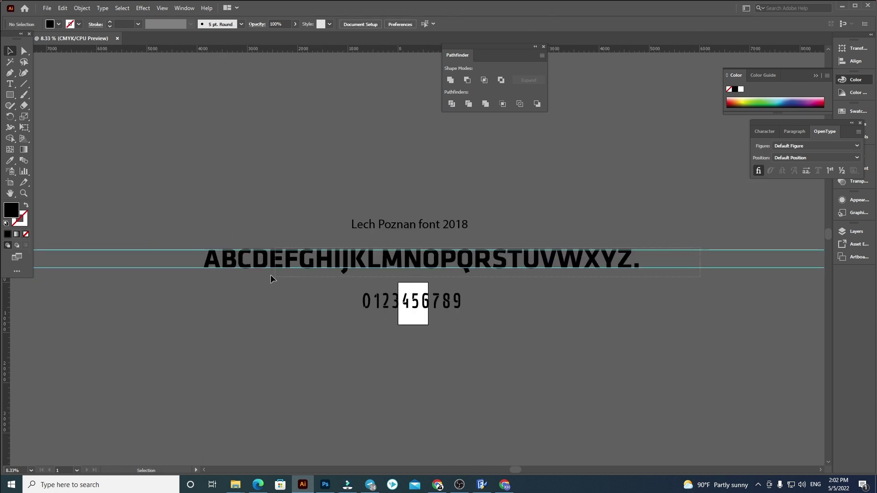
Step: Select the characters from B to the period and move them down so their flat tops meet the upper guide
click(227, 273)
scroll(227, 273, up, 9)
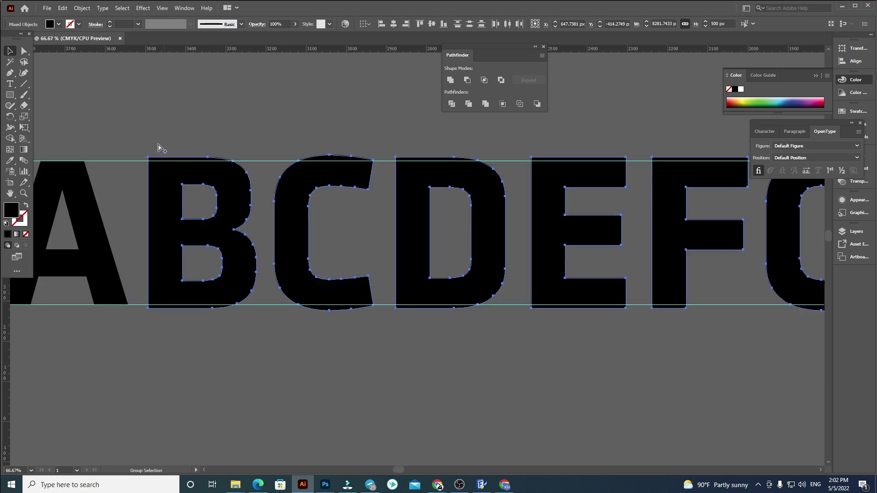
scroll(182, 188, up, 1)
drag(221, 183, 222, 199)
Step: Scale the characters from B to the period proportionally to about 476 px overall height, fitting them between the two guides
scroll(152, 156, right, 1)
scroll(153, 158, down, 4)
scroll(152, 161, right, 12)
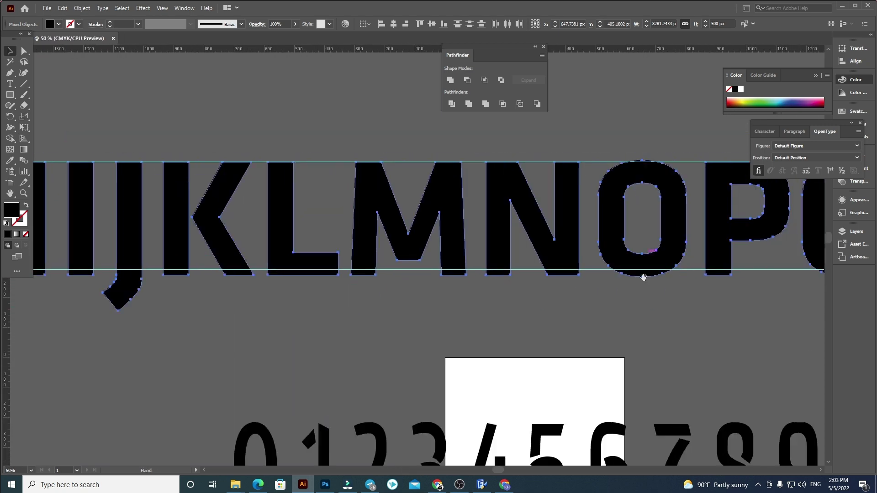
drag(224, 289, 153, 280)
scroll(251, 192, down, 3)
drag(311, 235, 61, 229)
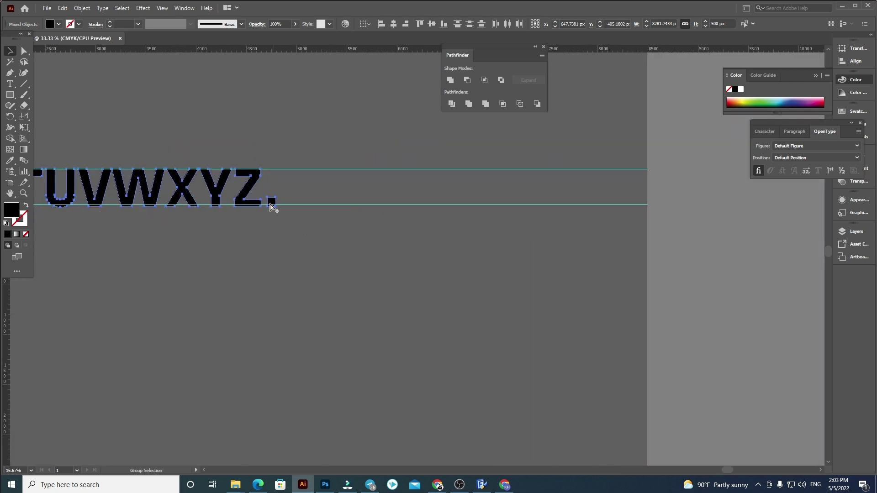
scroll(270, 207, up, 5)
drag(296, 295, 276, 281)
drag(80, 238, 479, 251)
scroll(507, 212, up, 2)
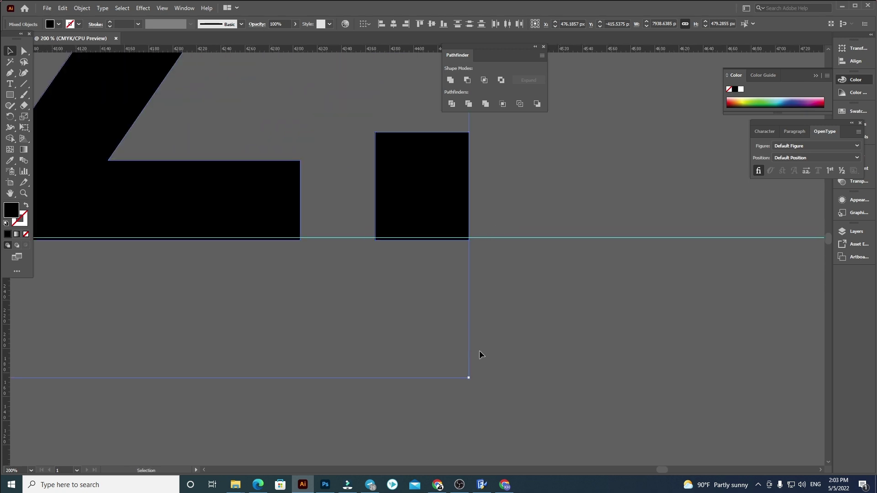
drag(474, 378, 455, 372)
scroll(511, 314, down, 1)
scroll(511, 314, down, 2)
scroll(393, 143, up, 5)
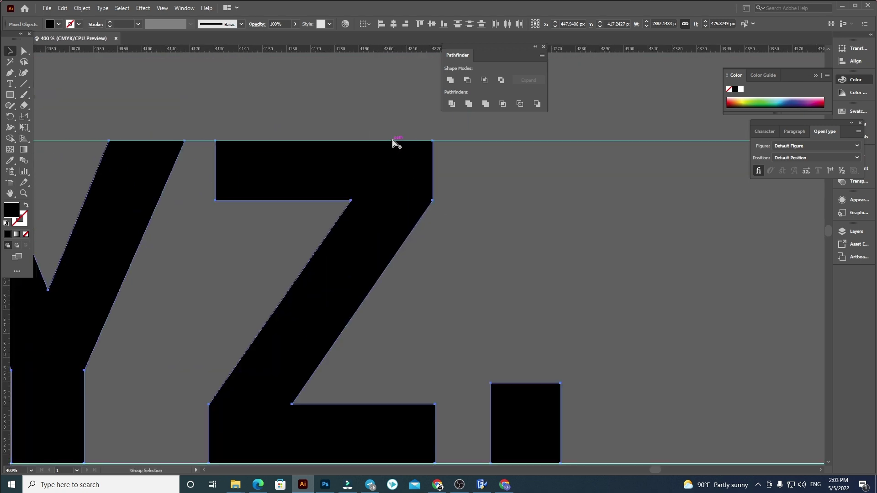
click(624, 222)
Step: Scale the digits group proportionally to a height of 357.5 px
scroll(593, 204, down, 8)
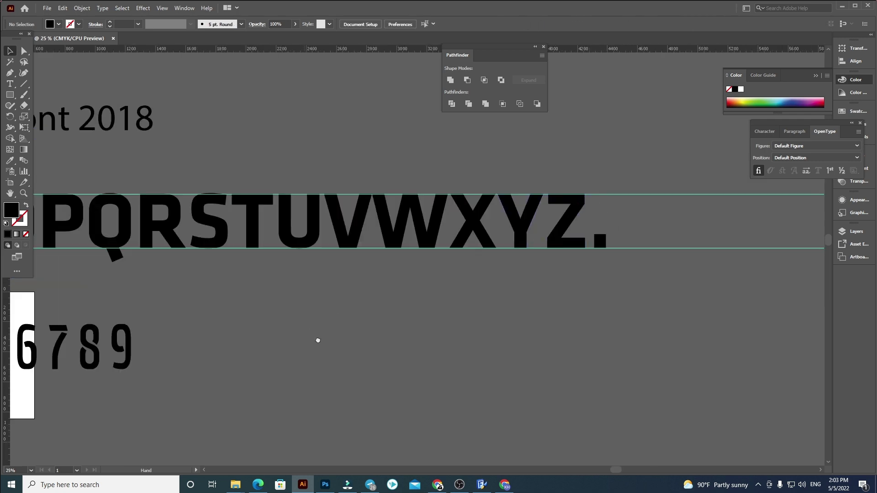
drag(551, 392, 118, 298)
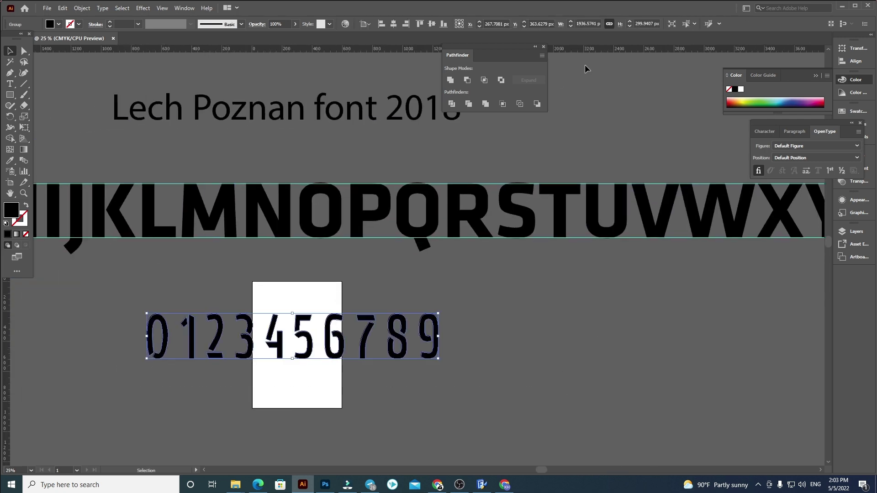
click(636, 25)
text(357.5)
key(Return)
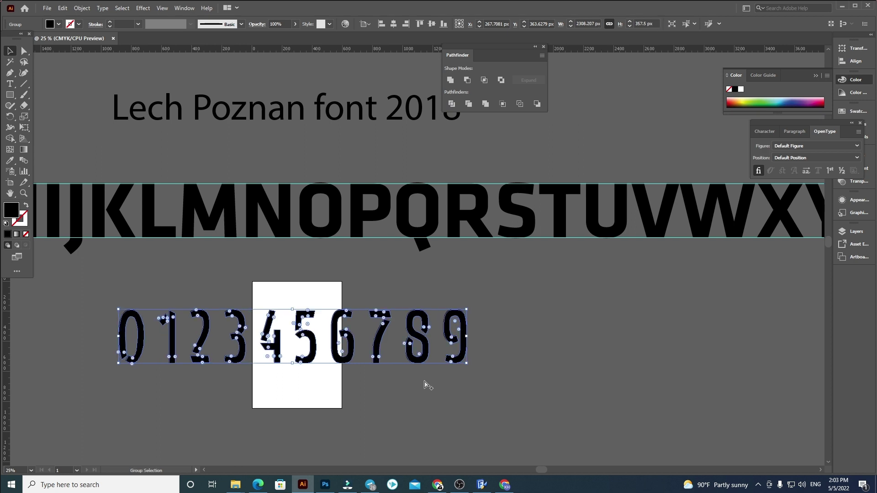
Step: Move the digits group up, closer beneath the alphabet row
scroll(371, 358, down, 1)
scroll(538, 349, down, 1)
drag(428, 329, 430, 319)
Step: Draw a new artboard of about 10232 by 3547 px around the title, letters and digits, and delete the original A4 artboard
key(shift+o)
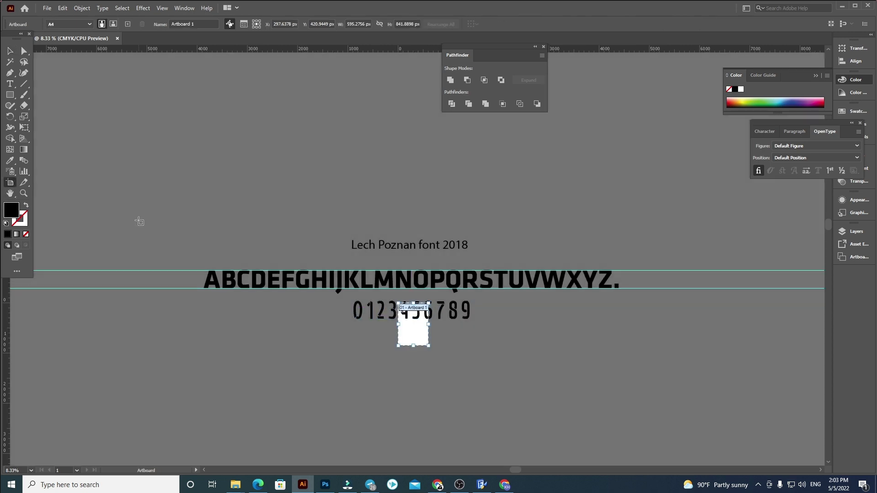
drag(174, 188, 688, 367)
click(401, 309)
key(Delete)
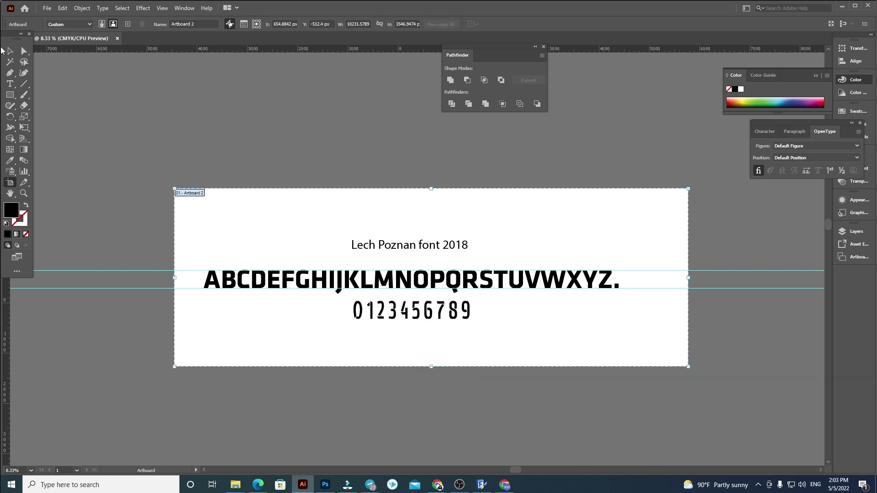
click(9, 50)
Step: Unlock the guides and delete both of them
right_click(127, 316)
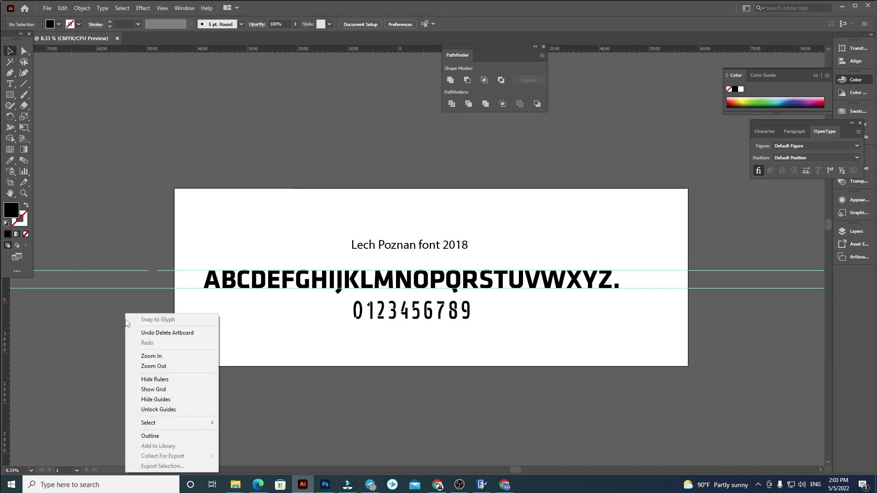
click(151, 410)
drag(90, 196, 126, 334)
key(Delete)
Step: Copy the title text "Lech Poznan font 2018"
scroll(227, 285, up, 2)
drag(280, 366, 227, 305)
triple_click(515, 146)
key(ctrl+c)
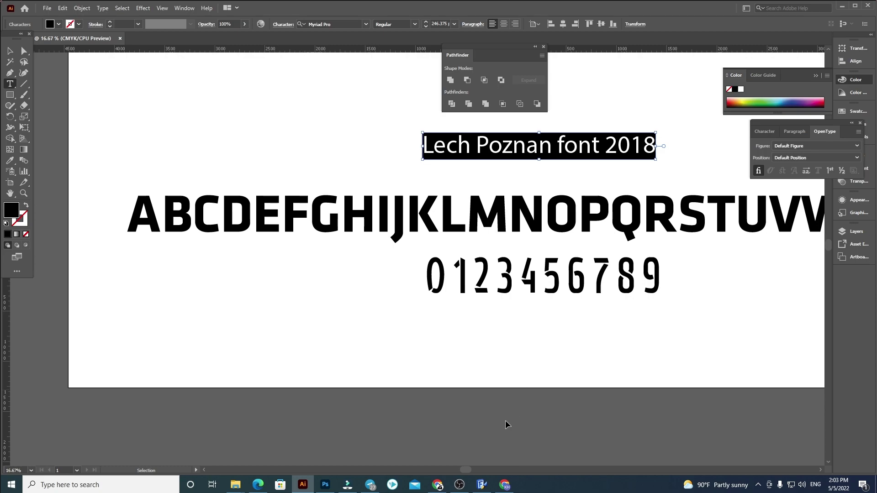
Step: Switch to FontCreator and replace the font family name in the font properties with "Lech Poznan font 2018"
click(482, 485)
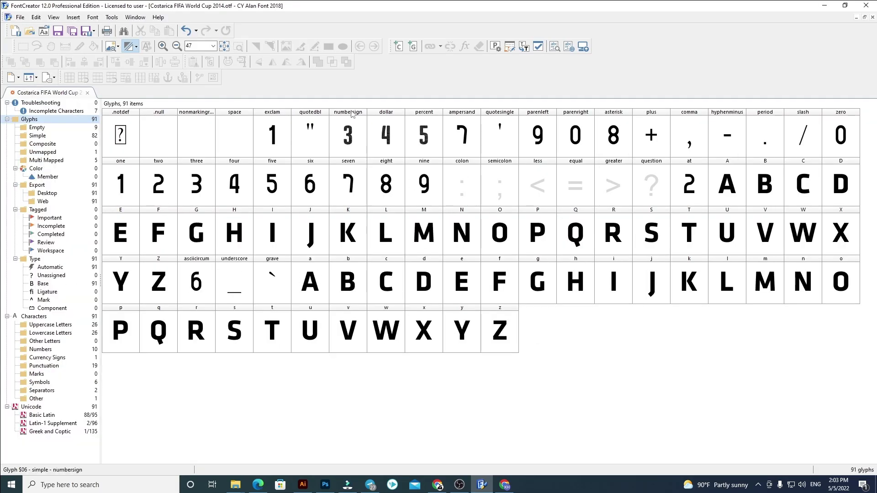
click(92, 17)
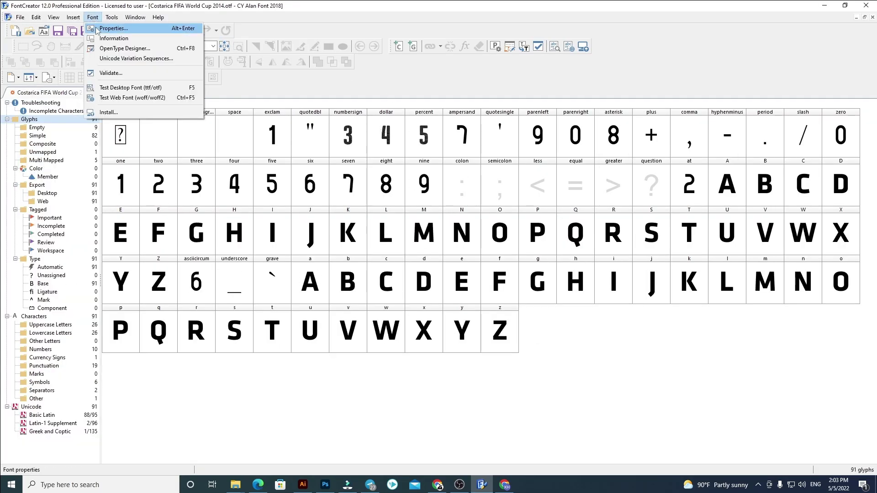
key(Escape)
key(ctrl+a)
key(ctrl+v)
click(490, 354)
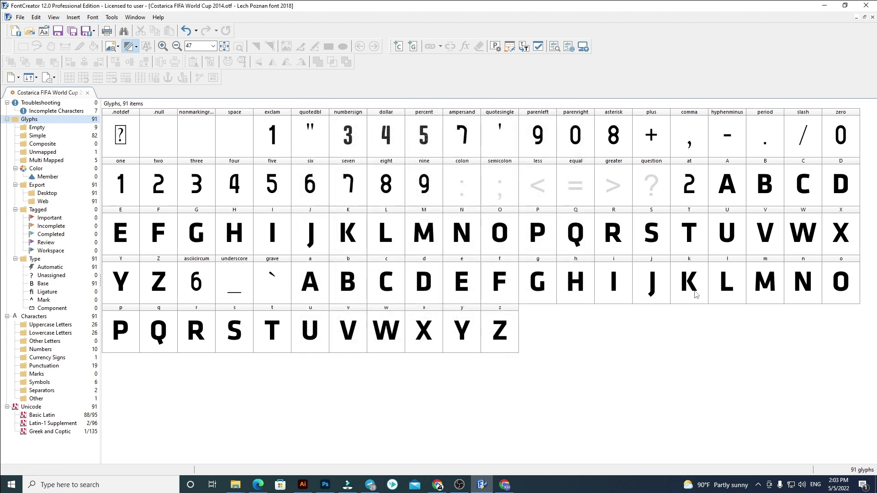
Step: Open the glyph for capital A from the glyph overview and delete its existing outline
double_click(727, 184)
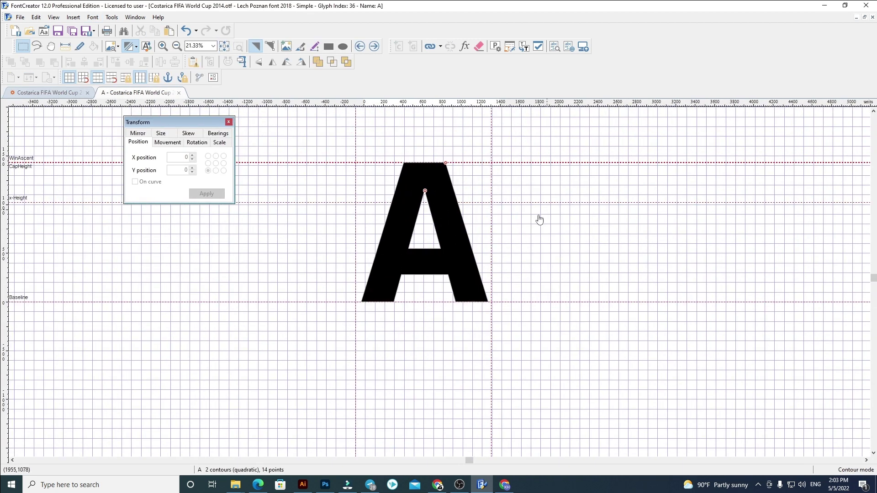
key(ctrl+a)
key(Delete)
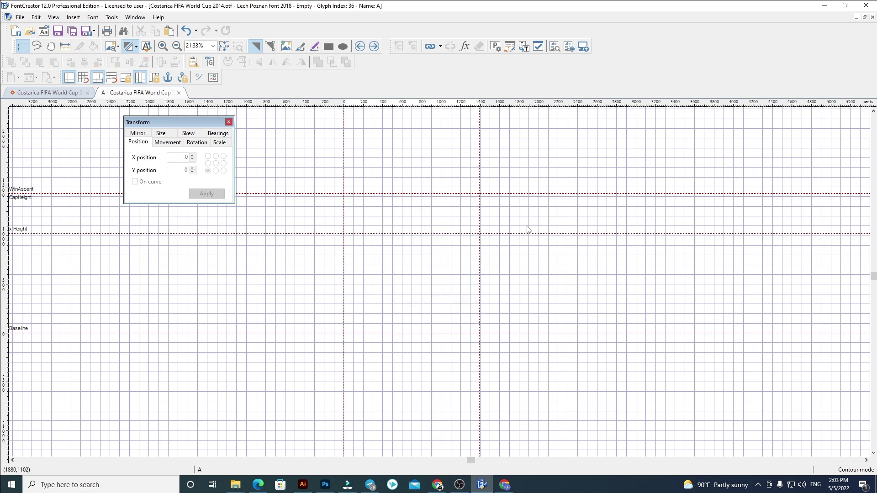
Step: Switch to Illustrator and undo the accidental text edit to restore the title, leaving text editing for the Selection tool
click(302, 485)
key(BackSpace)
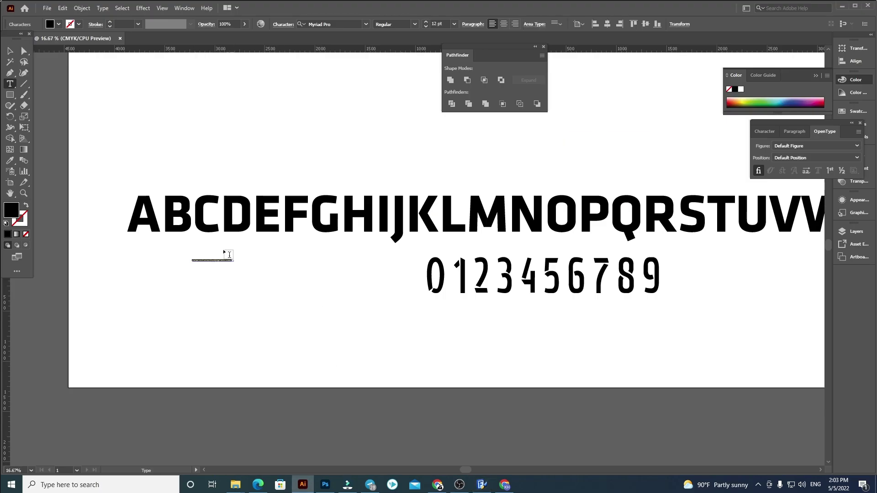
click(10, 50)
scroll(173, 201, up, 1)
scroll(222, 259, down, 2)
scroll(221, 259, down, 1)
key(ctrl+z)
scroll(212, 224, up, 3)
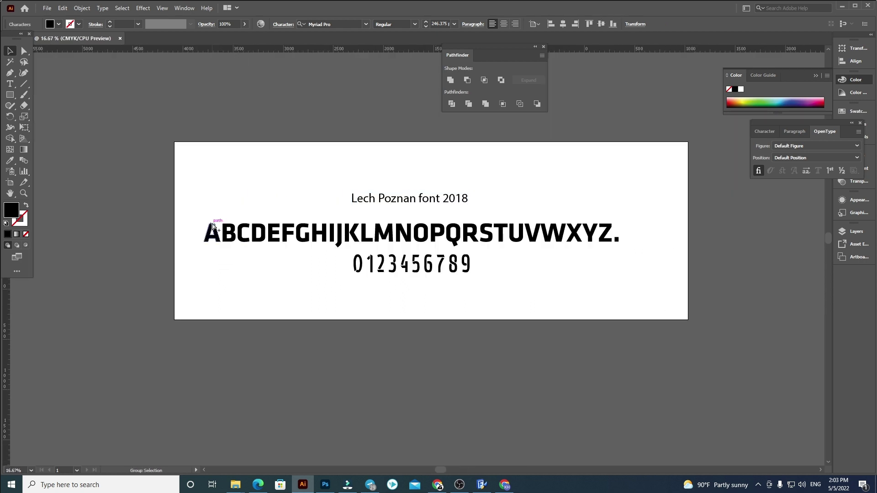
Step: Copy the letters A to J from the alphabet row
drag(137, 207, 604, 312)
key(ctrl+c)
click(509, 428)
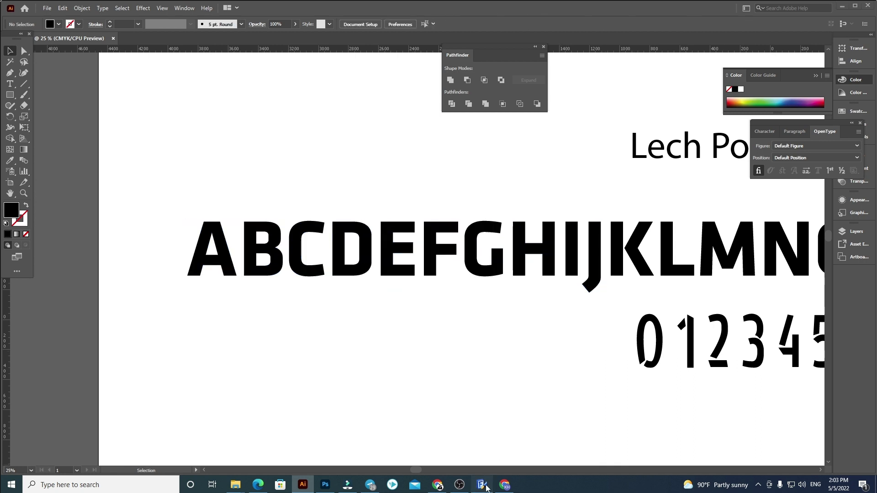
Step: Switch to FontCreator, paste the letters A to J into glyph A, and position them at X 60, Y 0
click(484, 486)
key(ctrl+v)
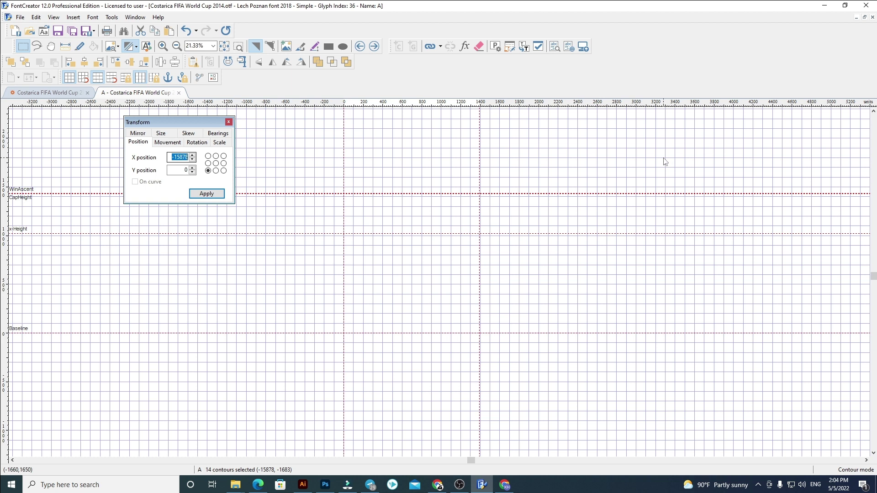
key(Return)
Step: Move the pasted letters down onto the baseline and cut B to J out of glyph A
scroll(453, 329, up, 4)
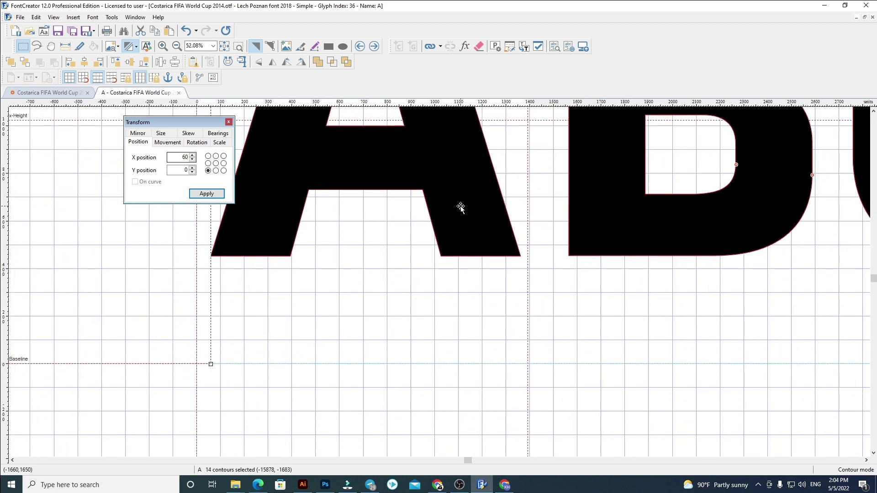
drag(471, 307, 473, 314)
click(509, 400)
scroll(510, 403, down, 6)
drag(763, 404, 295, 242)
key(Delete)
Step: Replace glyph B's outline with the pasted letters at X position 60, keeping only B and cutting out C to J
click(374, 46)
key(ctrl+a)
key(Delete)
key(ctrl+v)
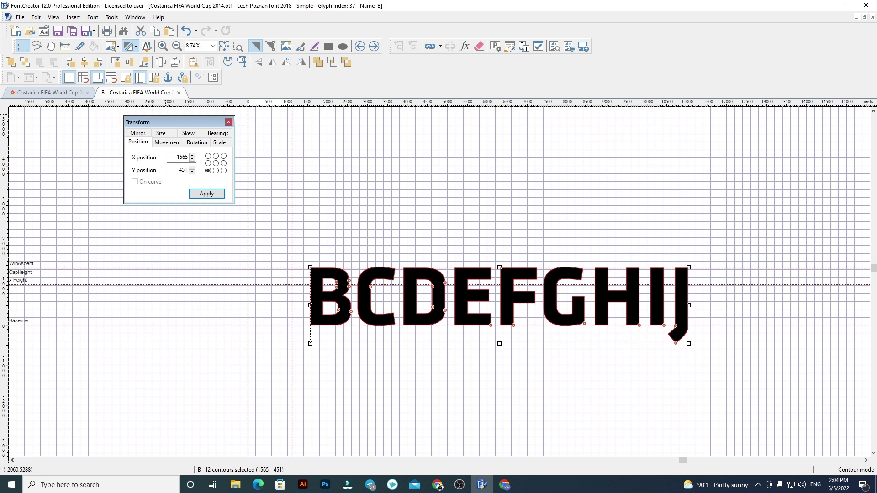
text(60)
key(Return)
click(663, 264)
drag(744, 396, 287, 205)
key(Delete)
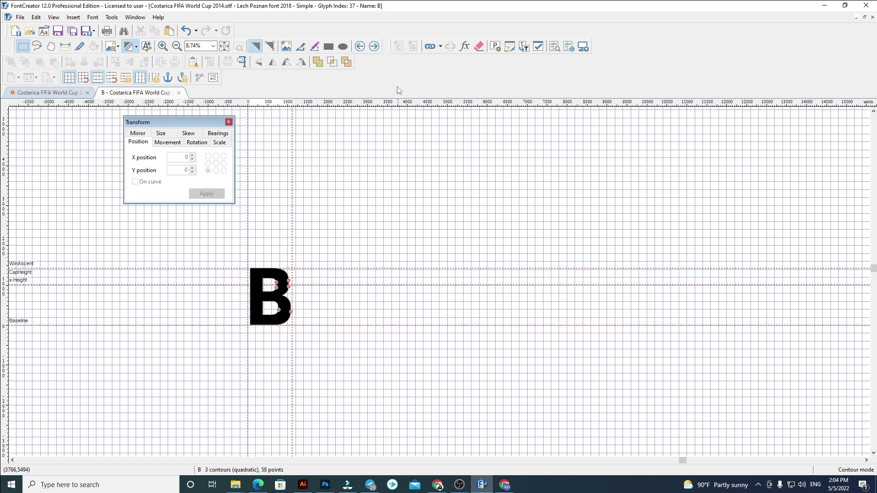
Step: Replace glyph C's outline with the pasted letters at X position 60, keeping only C and cutting out D to J
click(374, 47)
key(ctrl+a)
key(Delete)
key(ctrl+v)
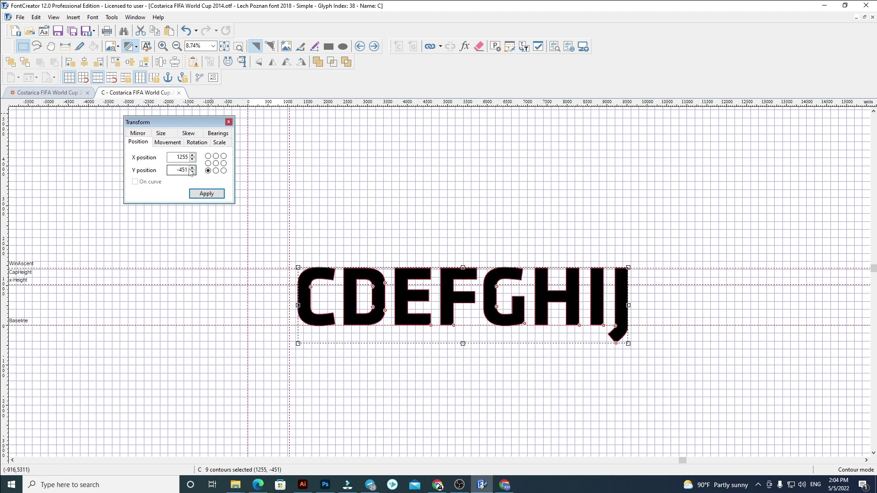
key(Return)
drag(709, 395, 292, 211)
key(Delete)
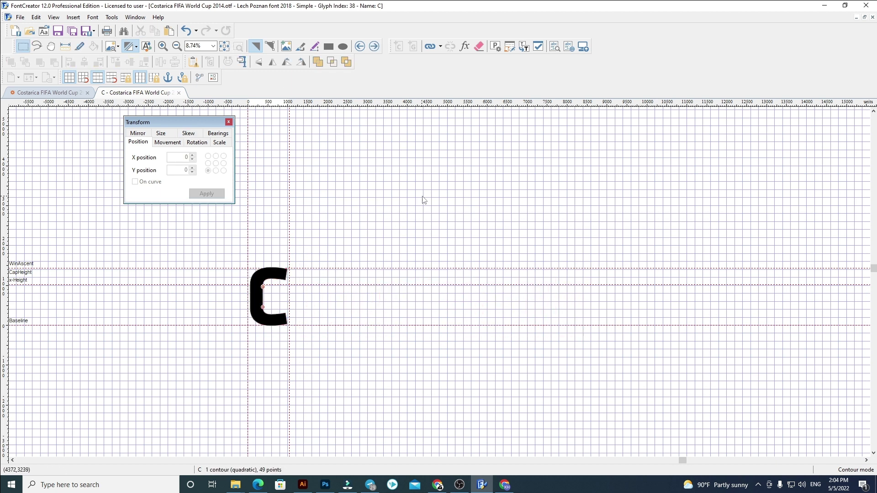
Step: Replace glyph D's outline with the pasted letters at X position 60, keeping only D and cutting out E to J
click(375, 46)
key(ctrl+a)
key(Delete)
key(ctrl+v)
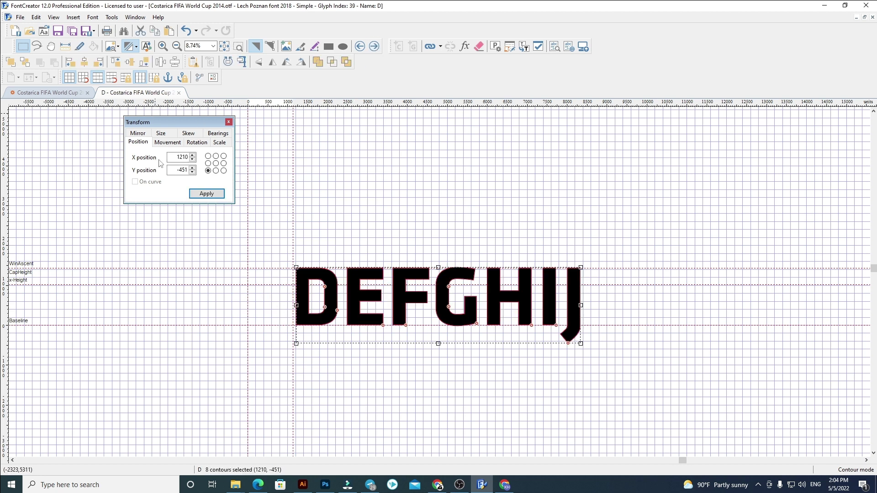
key(Return)
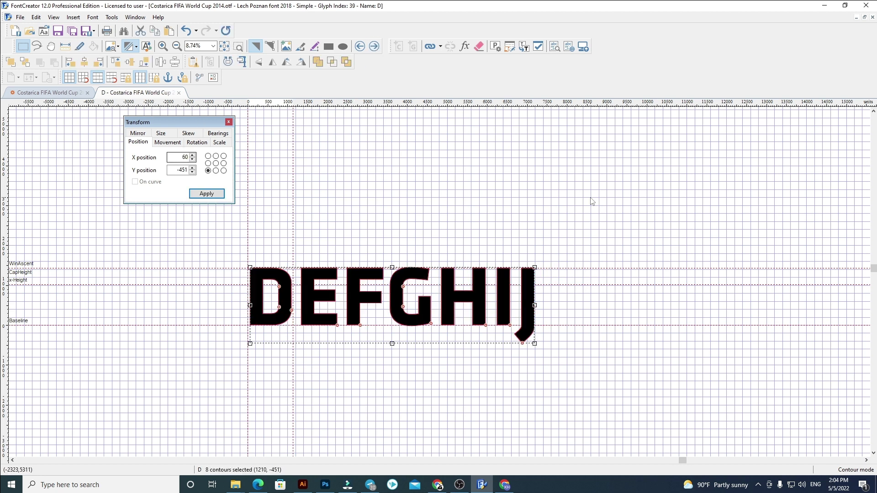
drag(627, 352, 267, 213)
key(Delete)
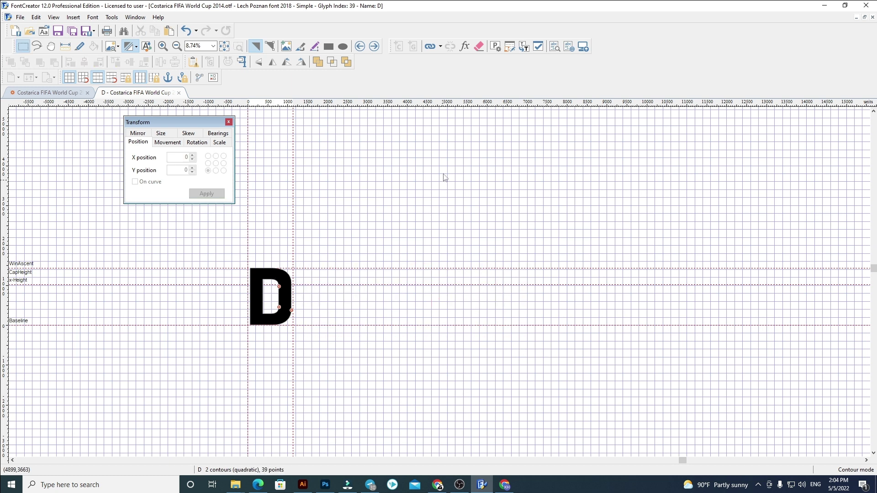
Step: Replace glyph E's outline with the pasted letters at X position 60, keeping only E and cutting out F to J
click(373, 46)
key(ctrl+a)
key(Delete)
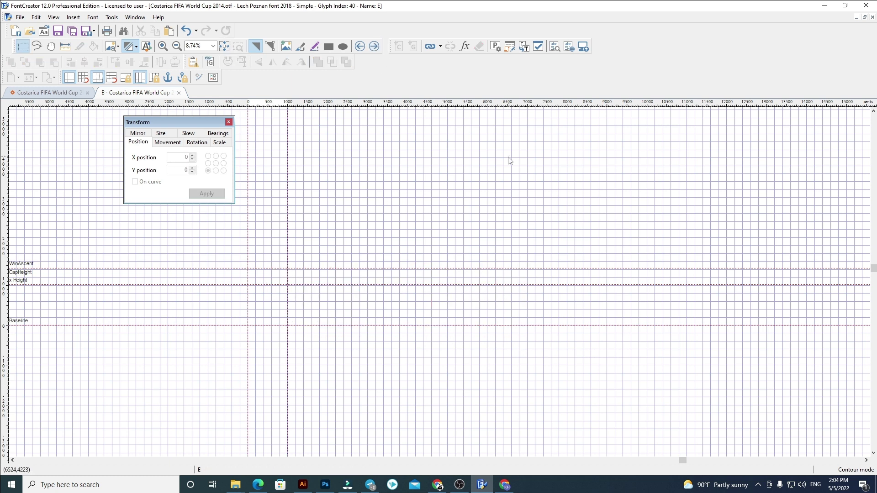
key(ctrl+v)
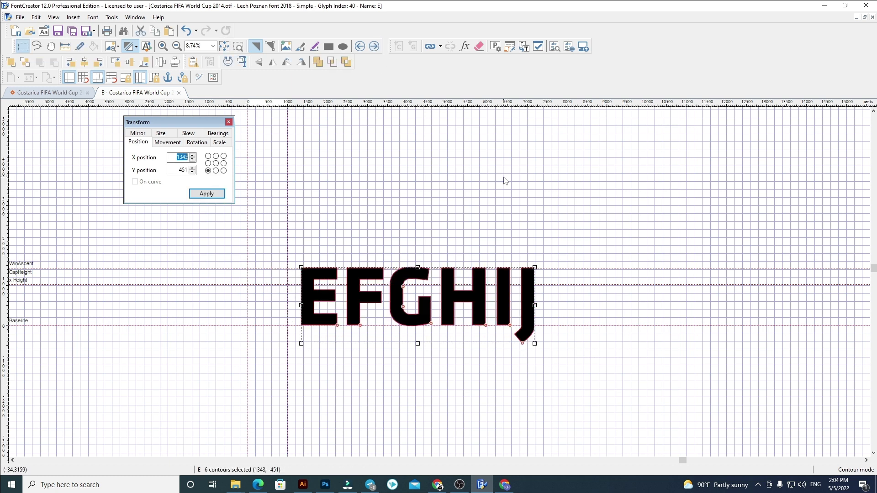
key(Return)
click(505, 181)
scroll(328, 300, up, 1)
drag(672, 427, 250, 219)
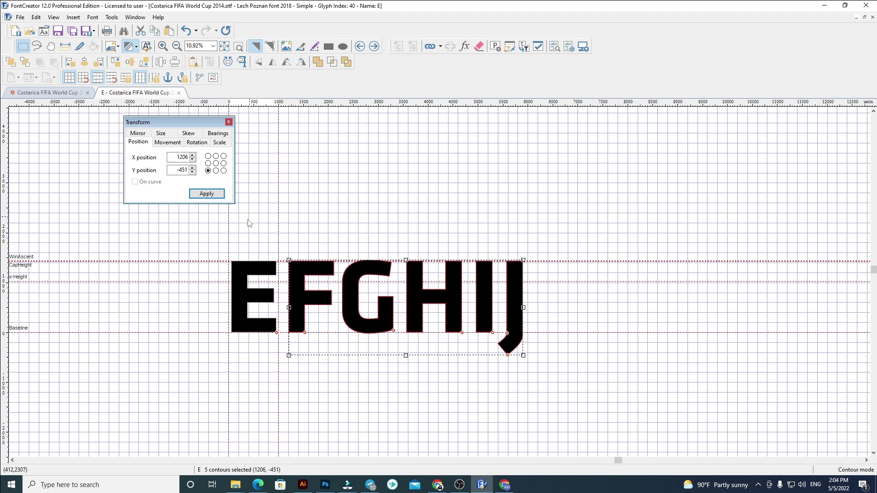
key(Delete)
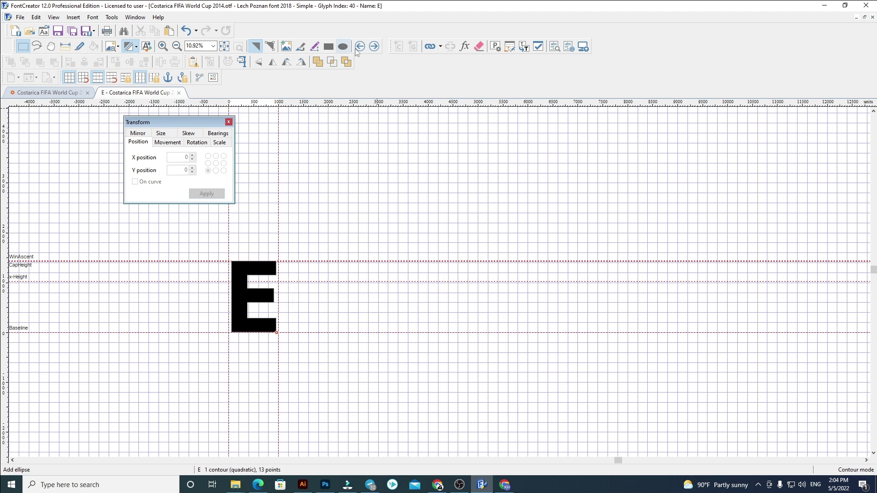
Step: Replace glyph F's outline with the pasted letters at X position 60, keeping only F and cutting out G to J
click(377, 47)
key(ctrl+a)
key(Delete)
key(ctrl+v)
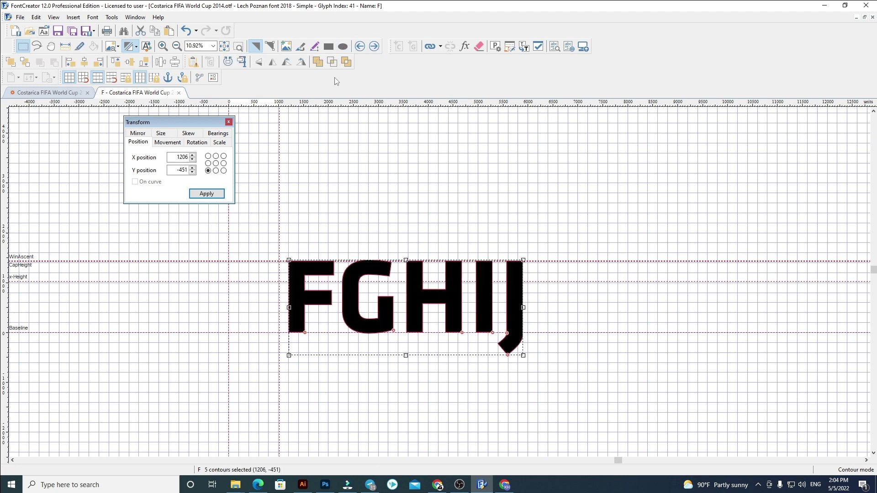
key(Return)
click(459, 166)
drag(537, 404, 259, 214)
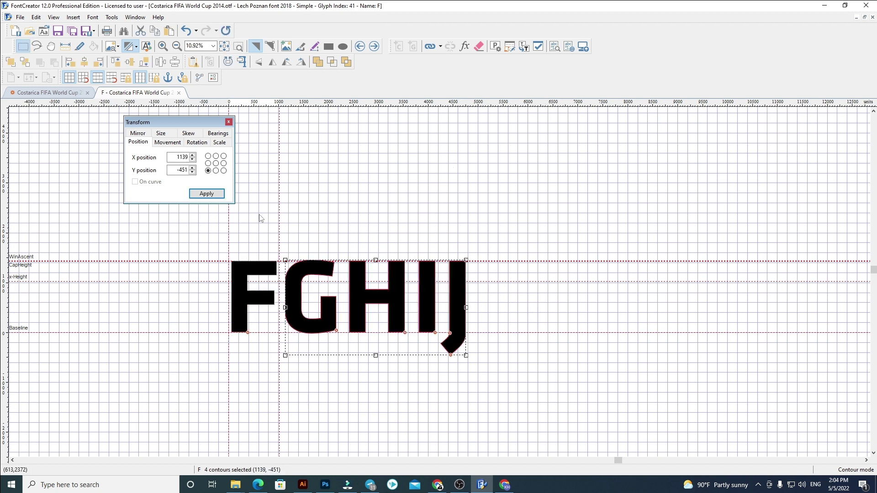
key(Delete)
Step: Replace glyph G's outline with the pasted letters at X position 60, keeping only G and cutting out H to J
click(374, 46)
key(ctrl+a)
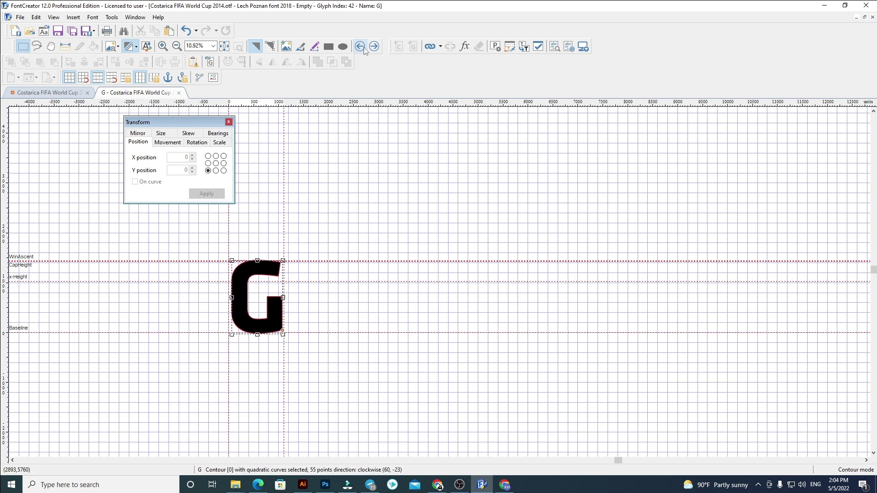
key(Delete)
key(ctrl+v)
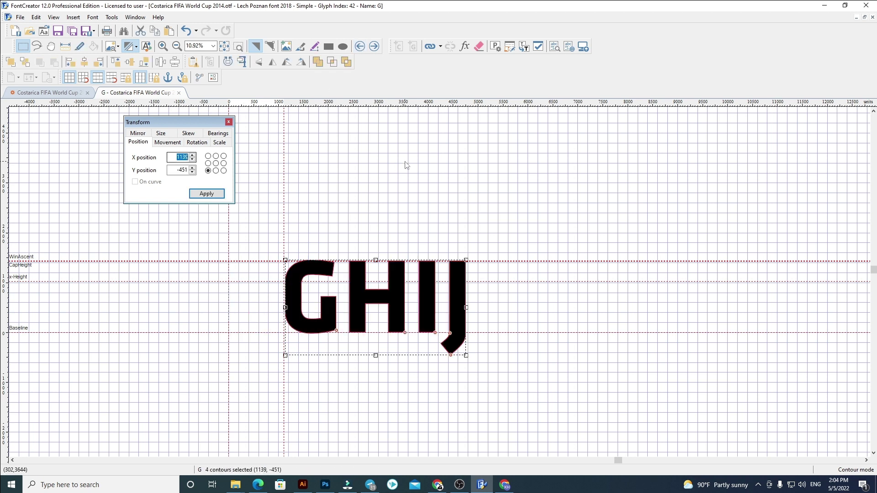
key(Return)
click(404, 162)
drag(486, 404, 289, 232)
key(Delete)
Step: Replace glyph H's outline with the pasted letters at X position 60, keeping only H and cutting out I and J
click(374, 46)
key(ctrl+a)
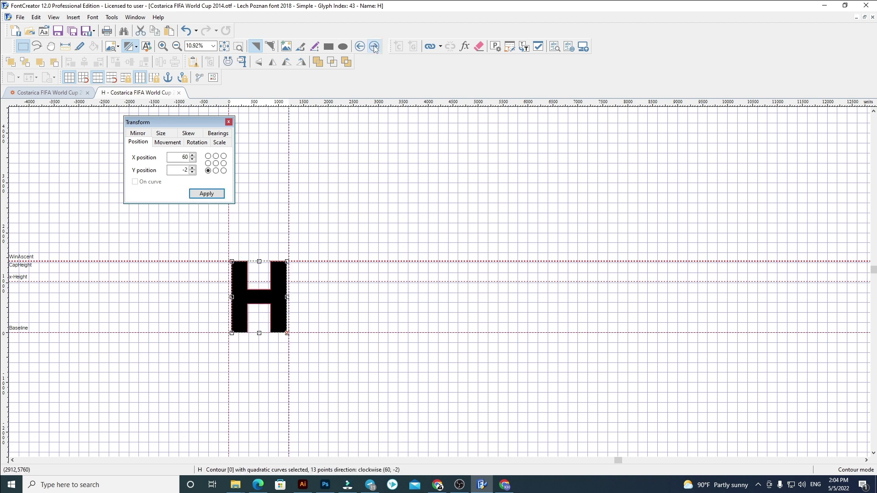
key(Delete)
key(ctrl+v)
text(60)
key(Return)
click(549, 160)
drag(513, 371, 277, 224)
key(Delete)
Step: Replace glyph I's outline with the pasted letters at X position 60, keeping only I and cutting out J
click(374, 46)
key(ctrl+a)
key(Delete)
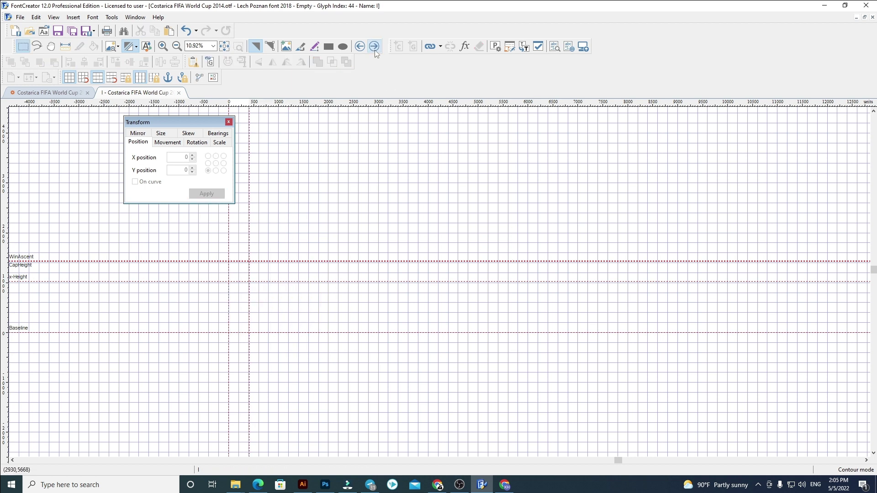
key(ctrl+v)
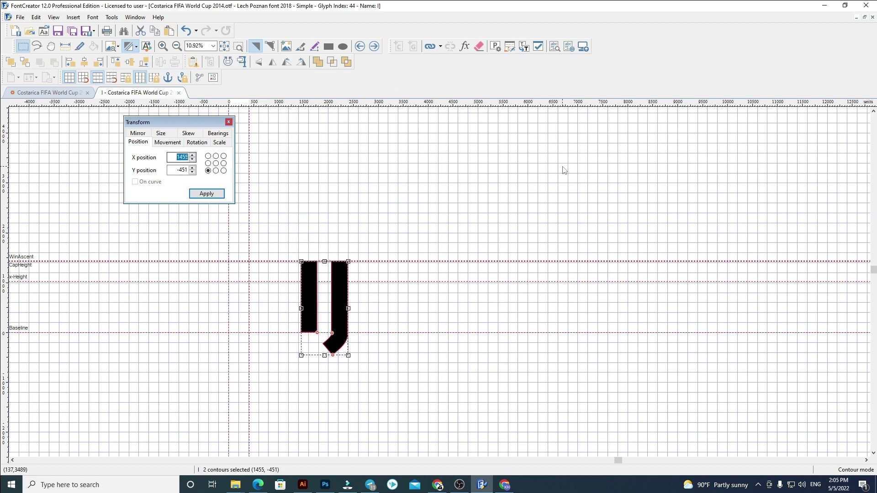
key(Return)
click(564, 170)
drag(459, 400, 241, 231)
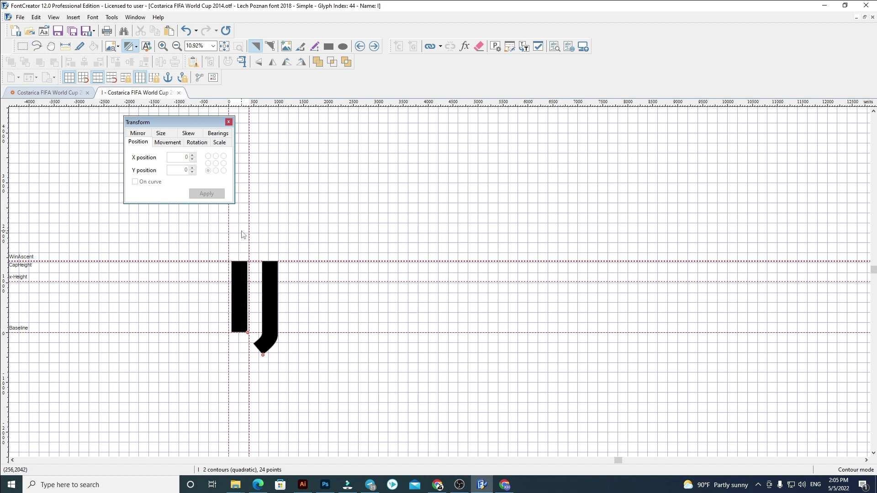
key(Delete)
Step: Replace glyph J's outline with the pasted letter J and set its X position to 60
click(376, 46)
key(ctrl+a)
key(Delete)
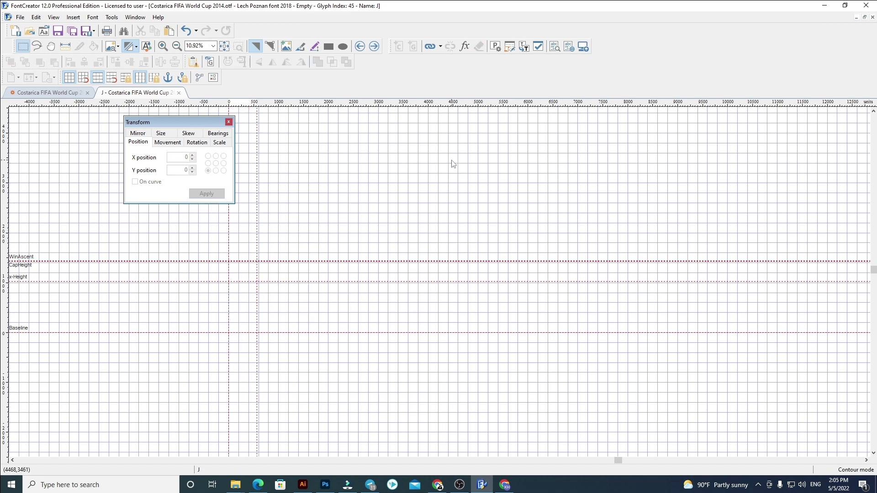
key(ctrl+v)
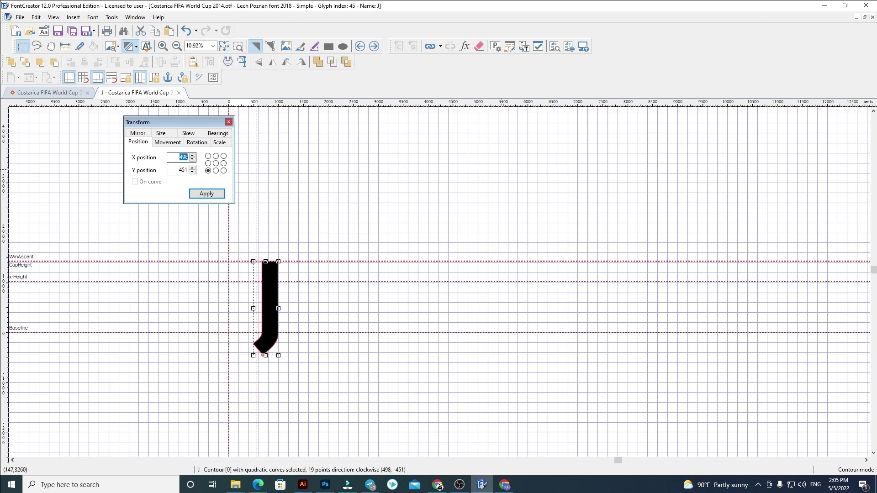
key(Return)
click(496, 201)
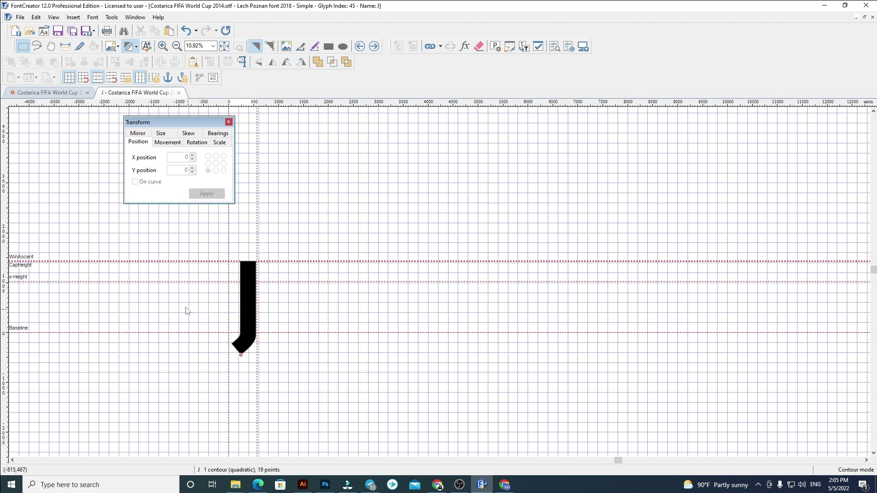
Step: Go to glyph K and delete its existing outline
click(375, 47)
key(ctrl+a)
key(Delete)
Step: Switch to Illustrator and select the letters K to S in the alphabet row for copying
click(302, 485)
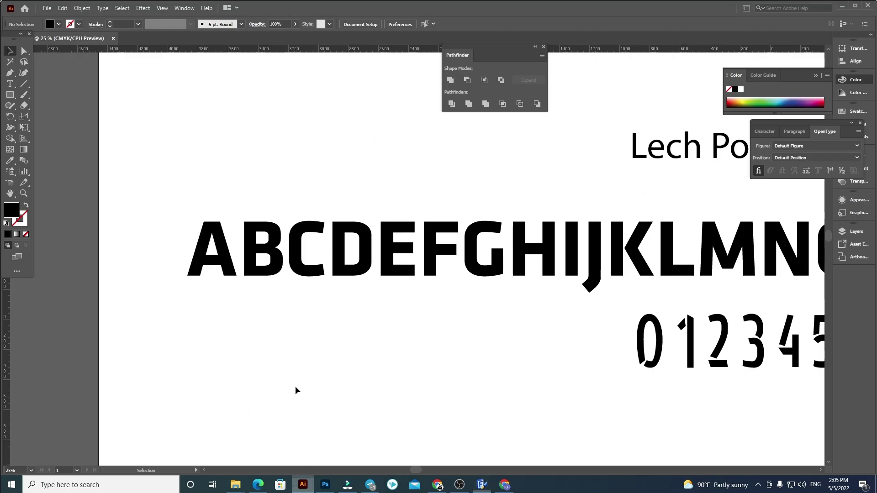
drag(583, 360, 228, 251)
key(a)
drag(146, 192, 479, 287)
key(v)
click(666, 376)
drag(123, 188, 577, 282)
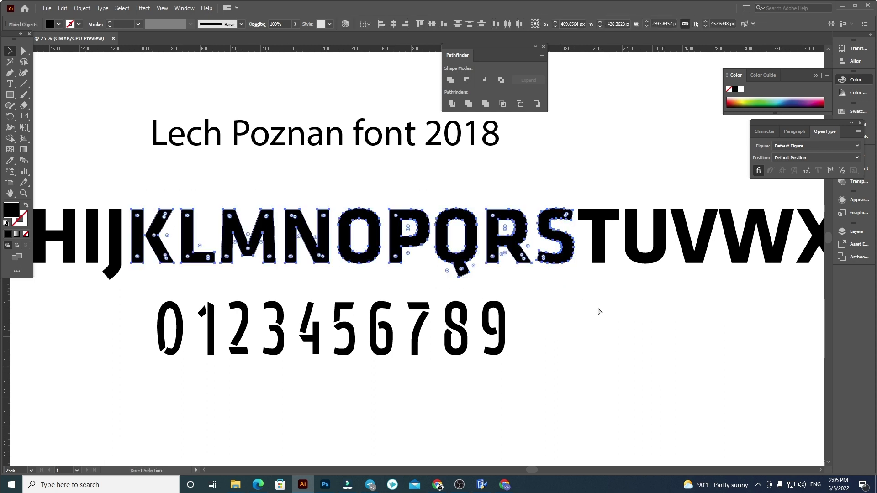
Step: Switch to FontCreator, paste the letters K to S into glyph K, and position them at X 60, Y 0
click(480, 485)
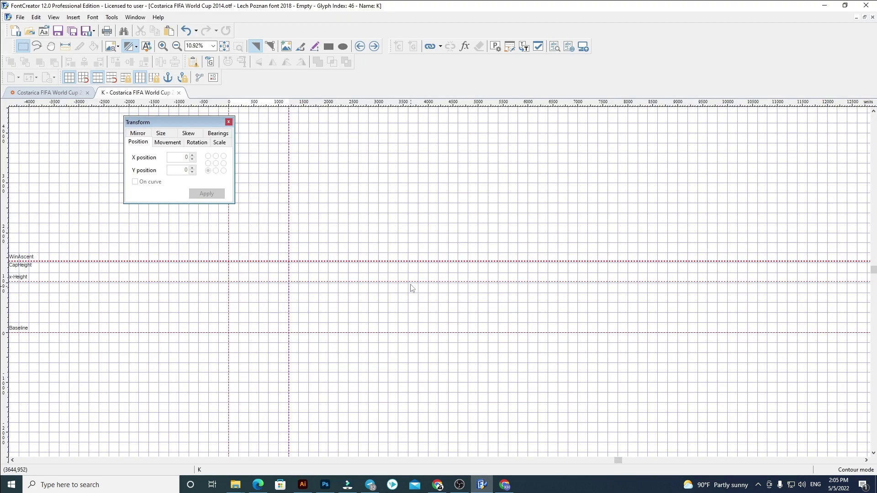
key(ctrl+v)
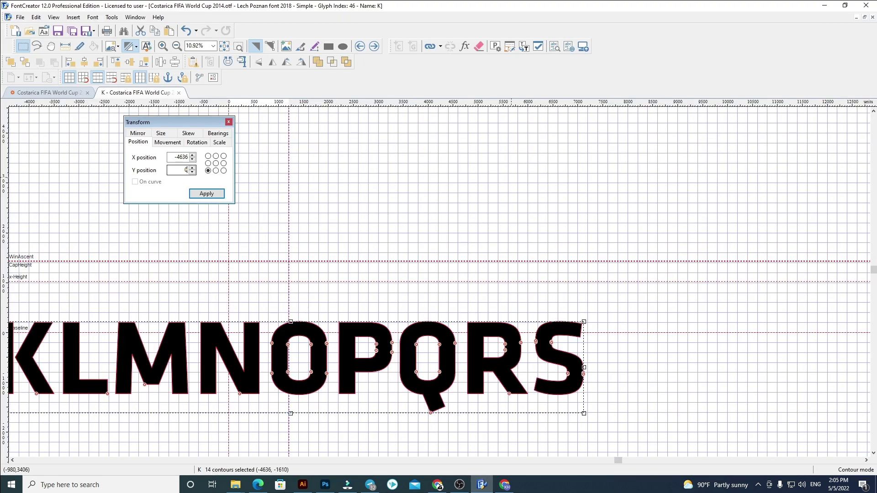
key(Return)
text(60)
key(Return)
Step: Move the pasted letters down onto the baseline and cut L to S out of glyph K
scroll(314, 317, up, 2)
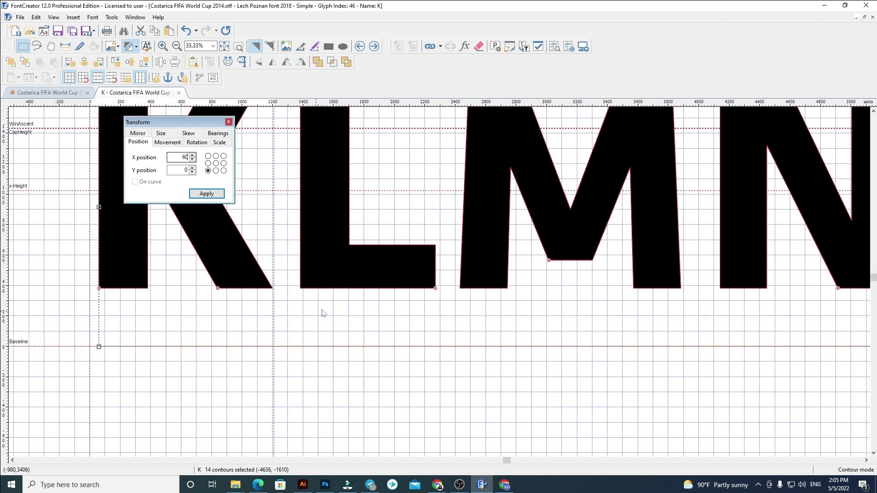
drag(333, 235, 342, 284)
scroll(212, 332, down, 3)
drag(716, 406, 213, 250)
key(Delete)
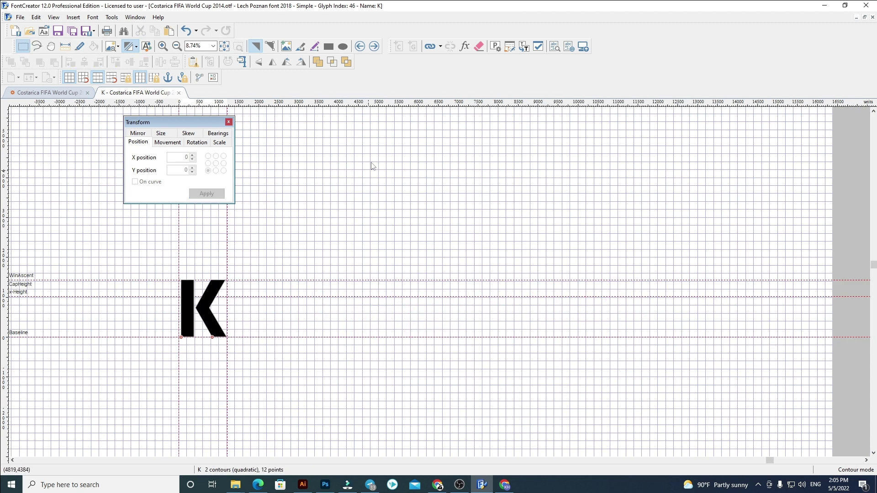
Step: Replace glyph L's outline with the cut letters L to S at X 60, and cut M to S back out
click(373, 47)
key(Delete)
key(ctrl+v)
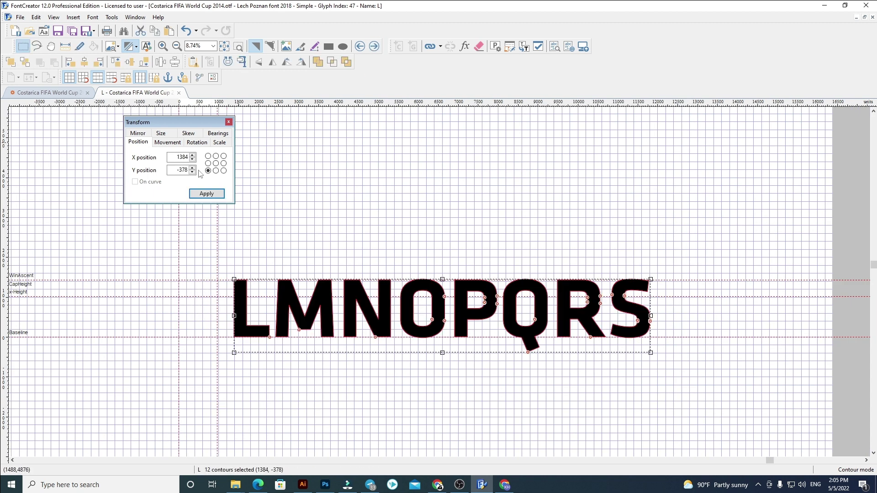
key(Return)
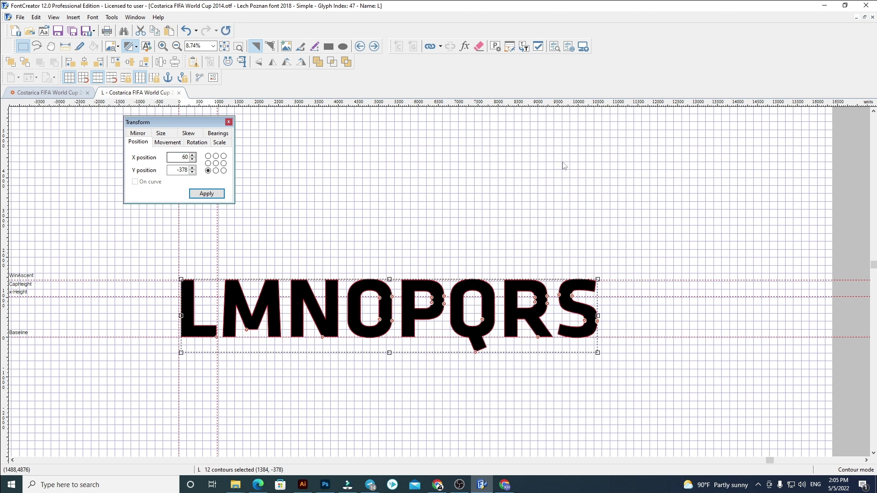
click(698, 384)
drag(721, 407, 198, 261)
key(Delete)
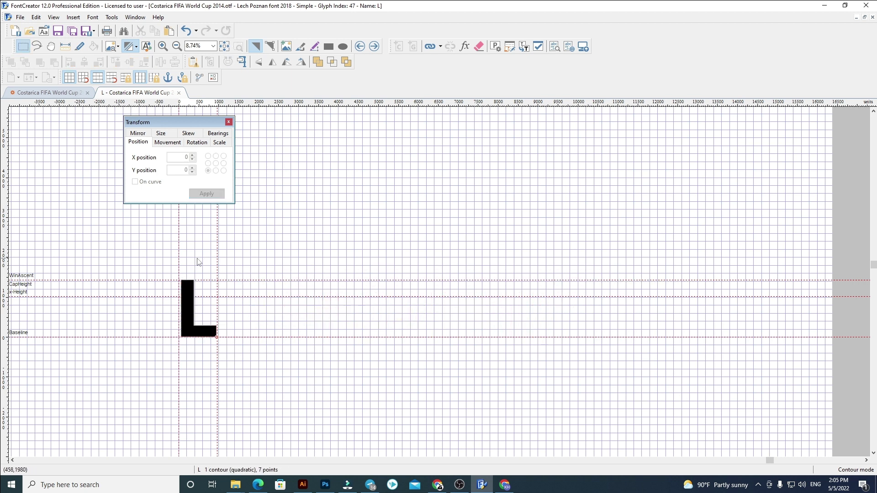
Step: Replace glyph M's outline with the cut letters M to S at X 60, and cut N to S back out
click(374, 47)
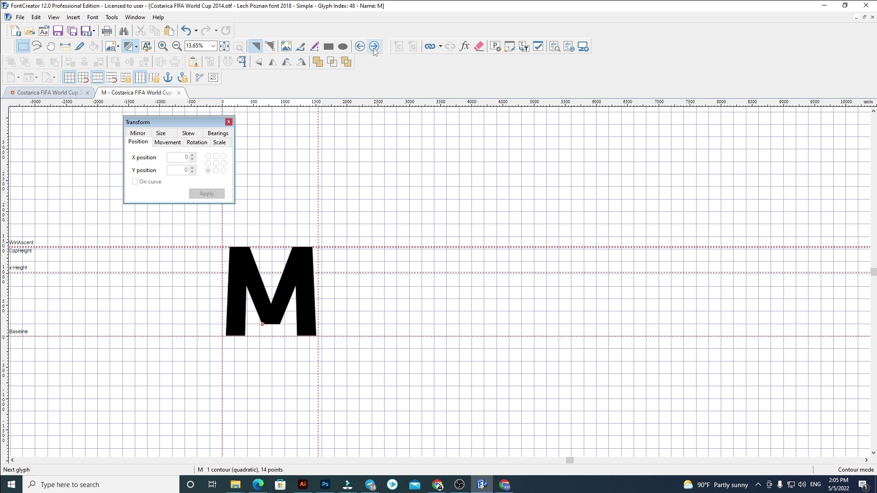
key(ctrl+a)
key(Delete)
key(ctrl+v)
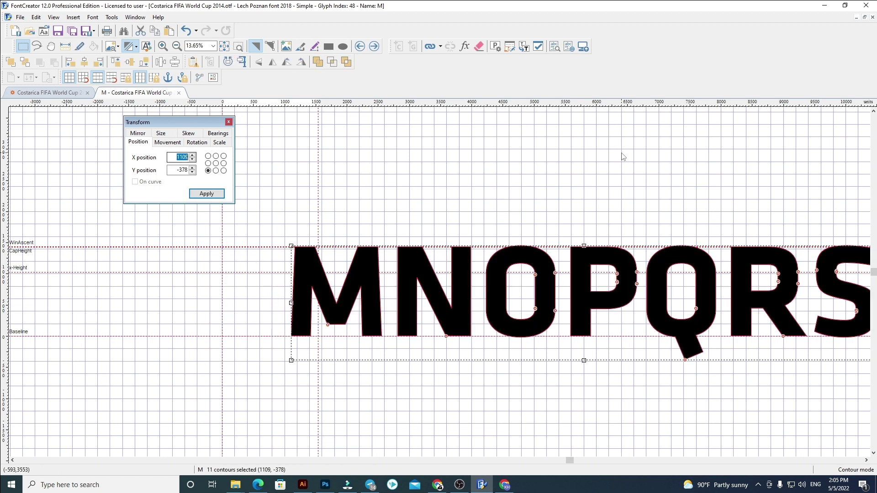
text(0)
key(Return)
click(600, 164)
scroll(219, 295, down, 1)
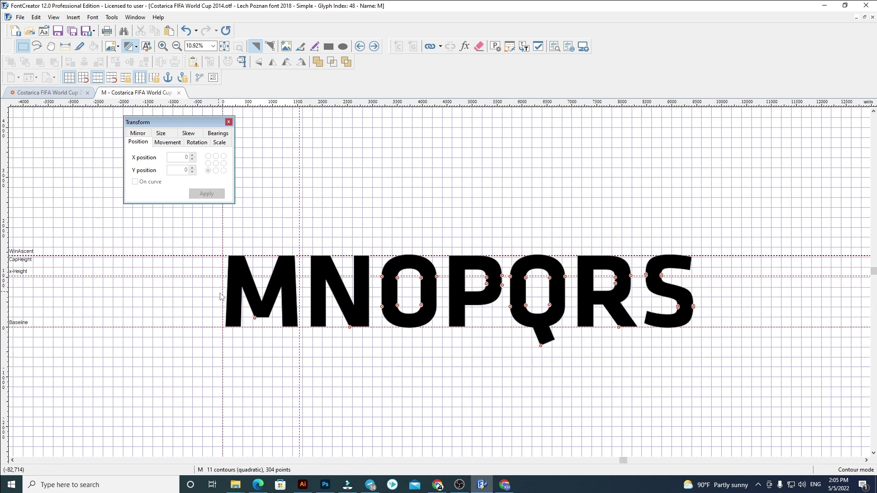
drag(697, 370, 299, 240)
key(Delete)
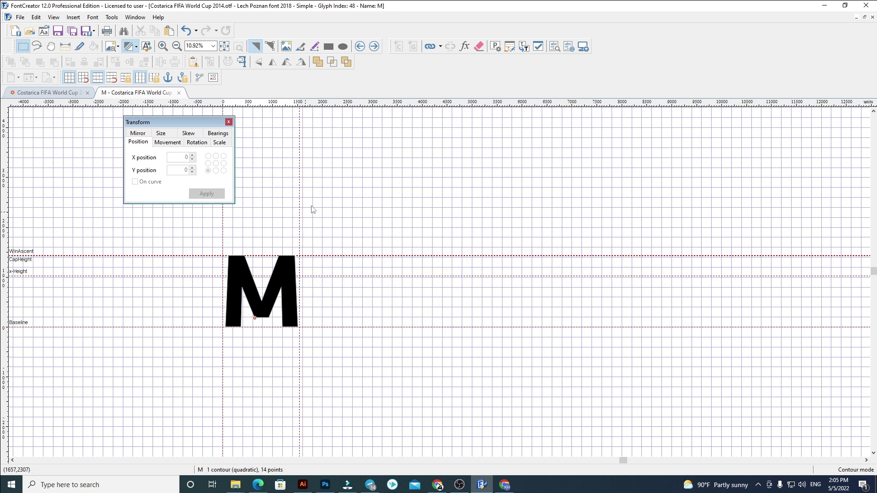
Step: Replace glyph N's outline with the cut letters N to S at X 60, and cut O to S back out
click(374, 47)
key(ctrl+a)
key(Delete)
key(ctrl+v)
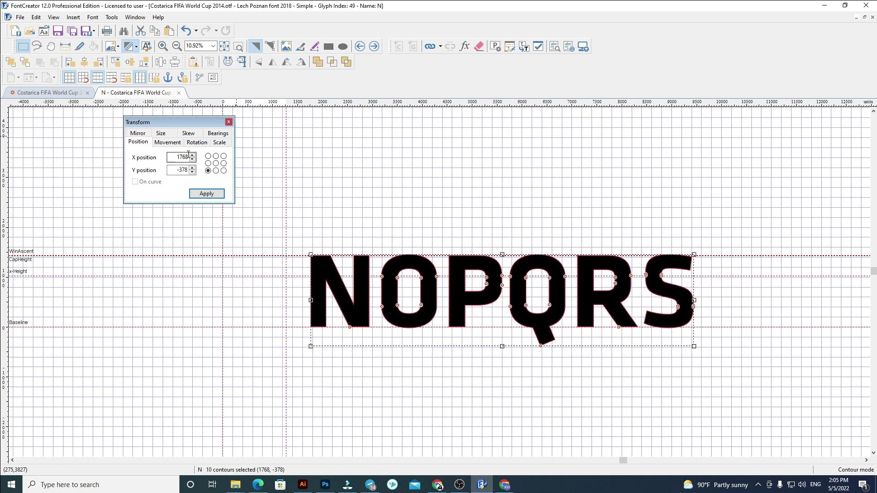
key(Return)
drag(744, 382, 285, 206)
key(Delete)
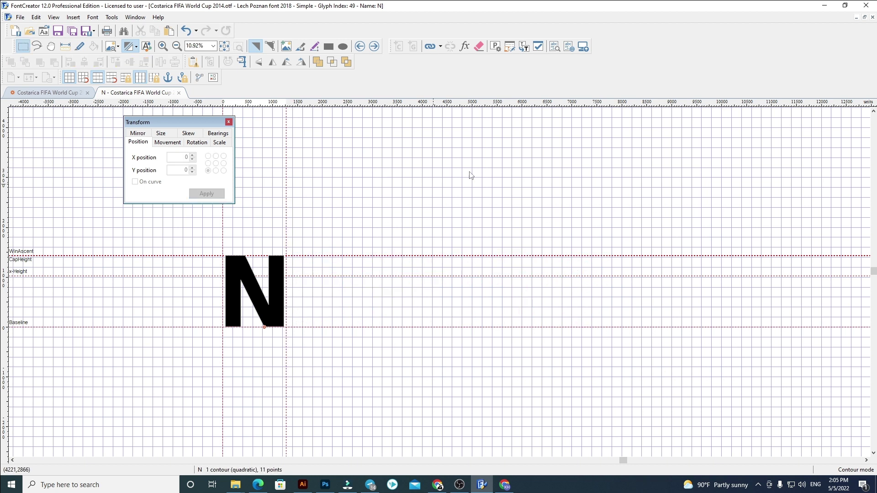
Step: Replace glyph O's outline with the cut letters O to S at X 60, and cut P to S back out
click(374, 47)
key(ctrl+a)
key(Delete)
key(ctrl+v)
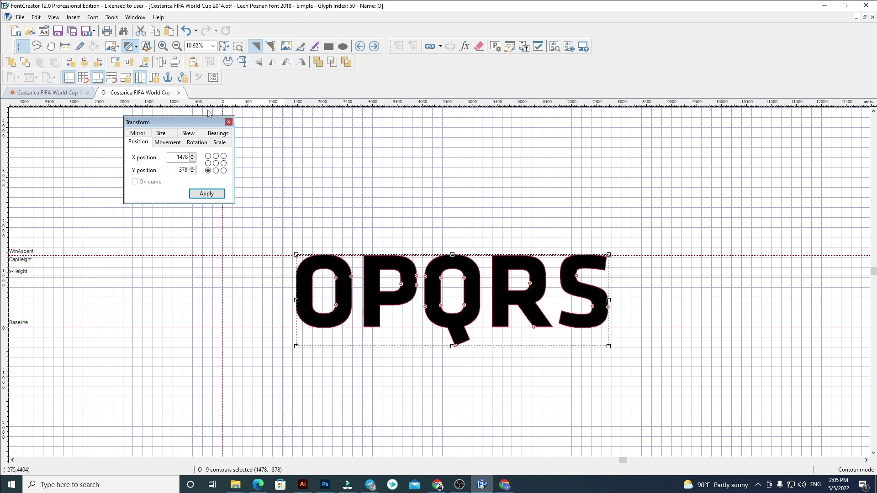
key(Return)
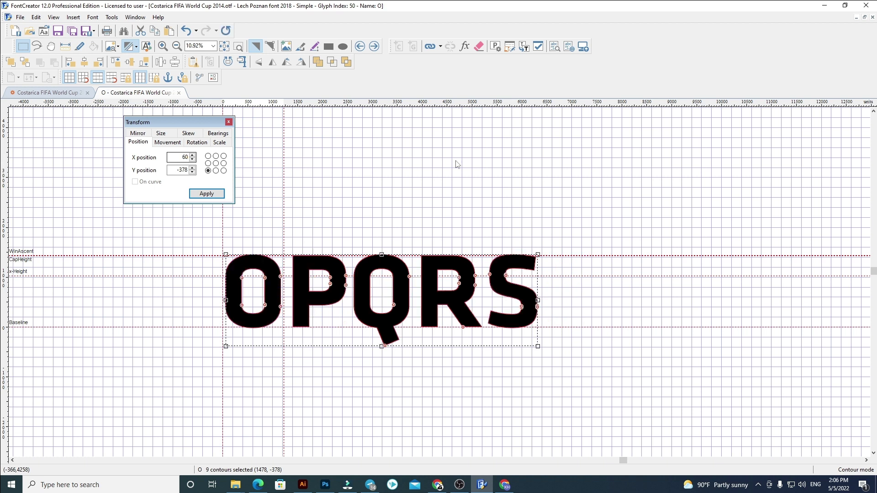
click(456, 165)
drag(713, 425, 274, 235)
key(Delete)
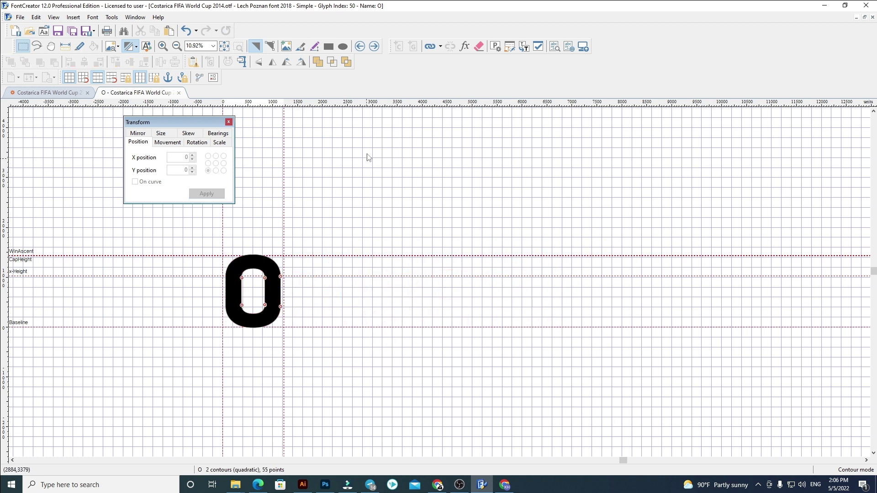
Step: Replace glyph P's outline with the cut letters P to S at X 60, and cut Q to S back out
click(373, 47)
key(ctrl+a)
key(Delete)
key(ctrl+v)
double_click(185, 157)
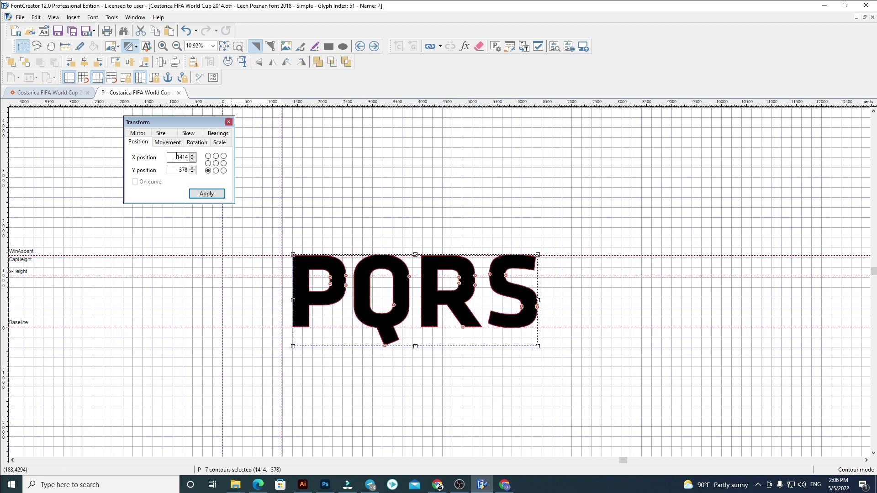
key(Return)
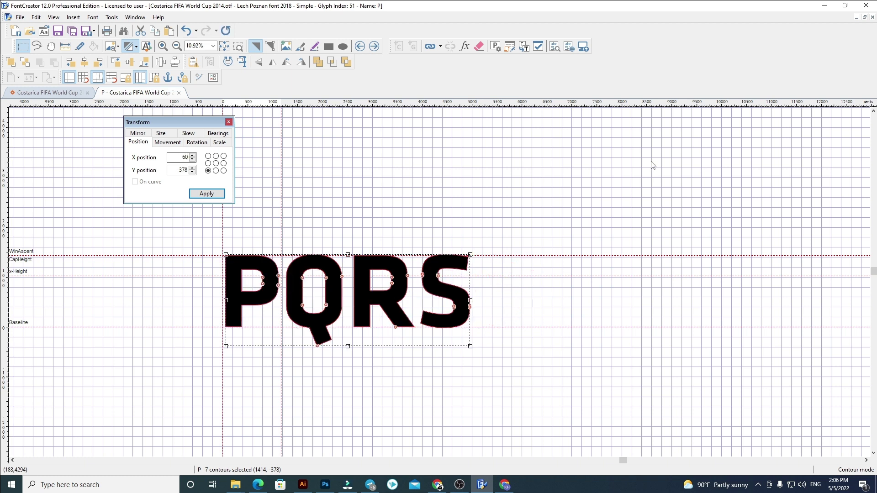
drag(597, 391, 277, 222)
key(Delete)
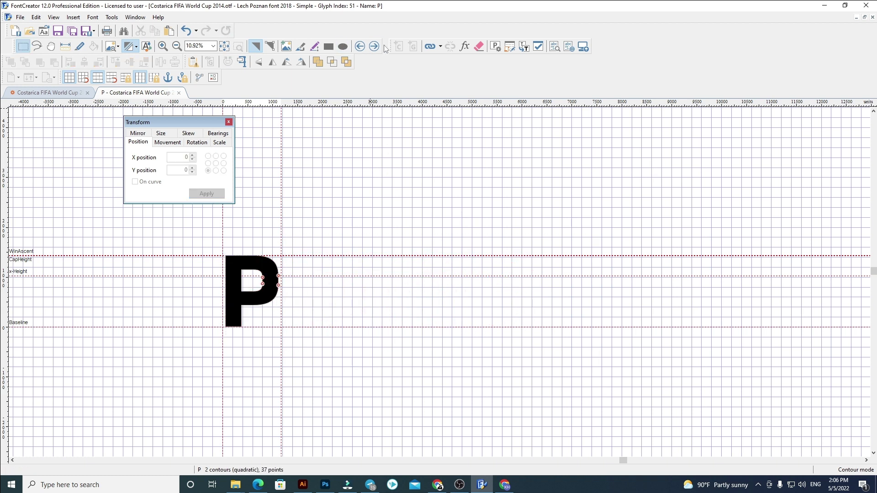
Step: Replace glyph Q's outline with the cut letters Q to S at X 60, and cut R and S back out
click(376, 47)
key(ctrl+a)
key(Delete)
key(ctrl+v)
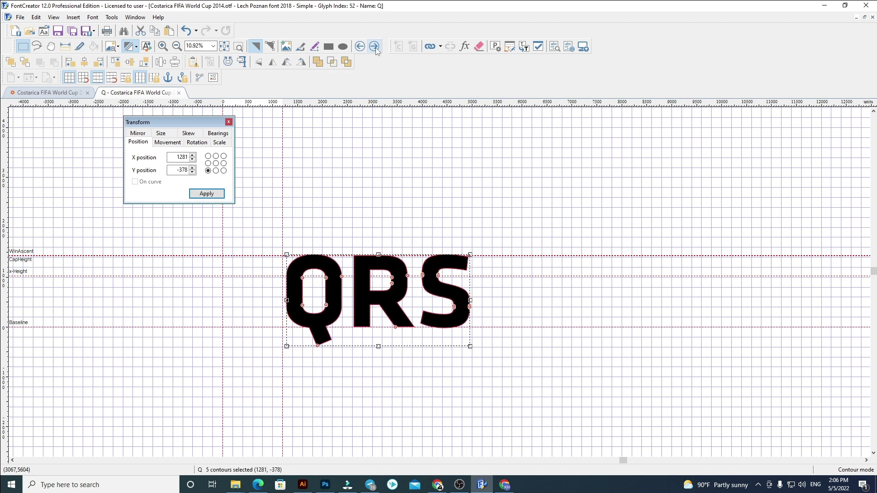
drag(176, 157, 634, 160)
text(60)
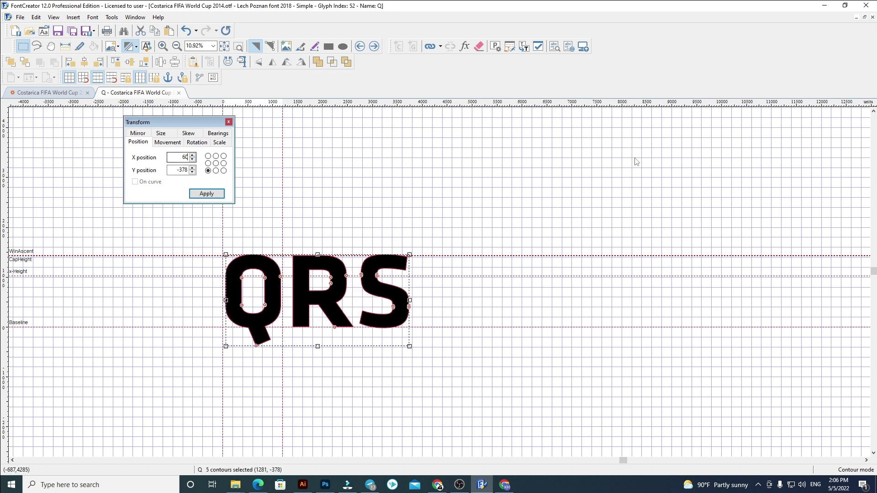
click(558, 262)
drag(548, 396, 275, 309)
key(Delete)
Step: Replace glyph R's outline with the cut letters R and S at X 60, and cut the S back out
click(374, 46)
key(ctrl+a)
key(Delete)
key(ctrl+v)
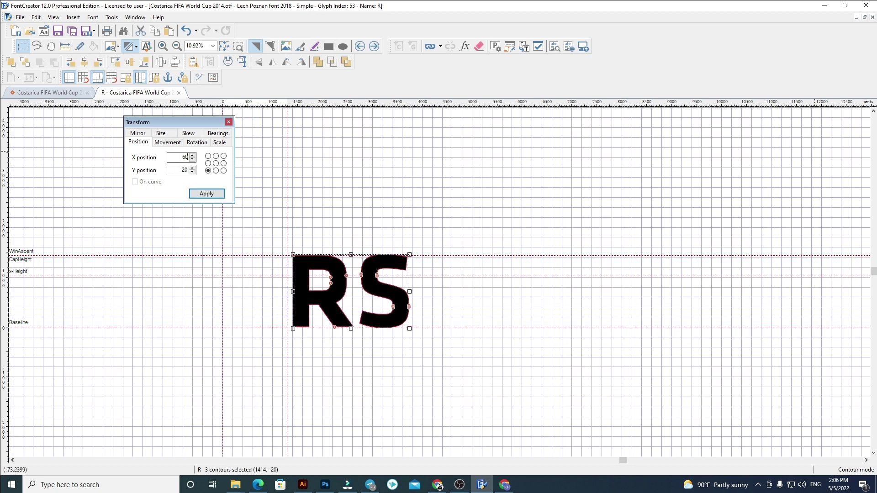
key(Return)
click(582, 379)
drag(623, 425, 282, 227)
key(ctrl+x)
Step: Replace glyph S's existing outline with the cut letter S and set its X position to 60
click(374, 46)
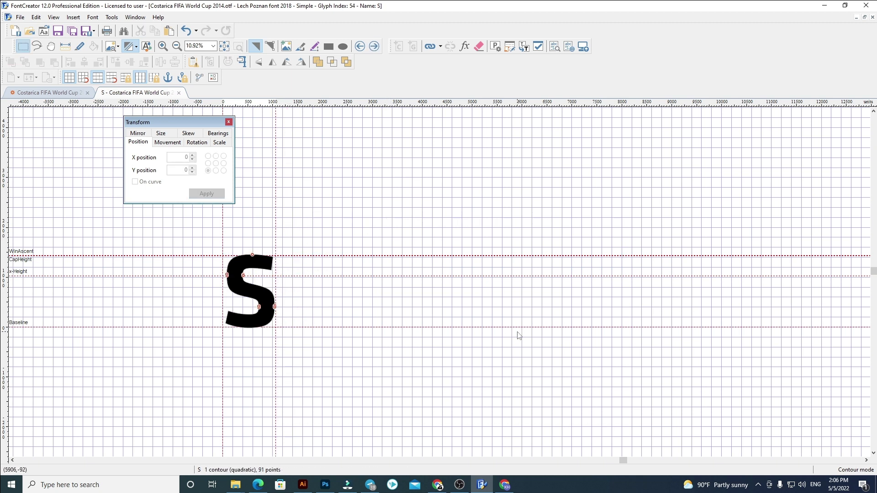
key(ctrl+a)
key(Delete)
key(ctrl+v)
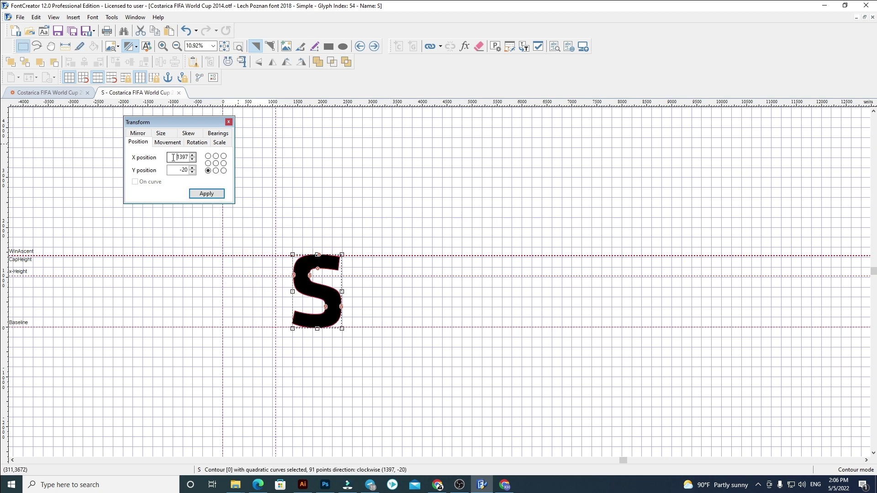
key(Return)
click(502, 176)
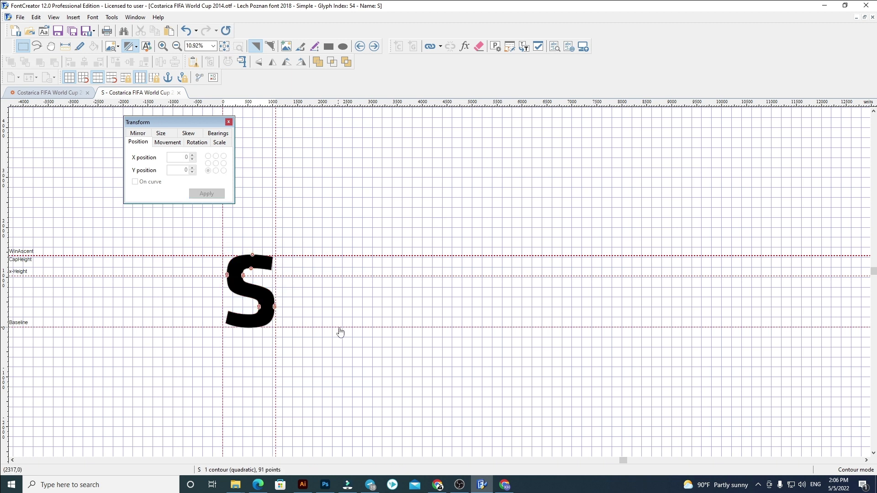
drag(340, 333, 408, 322)
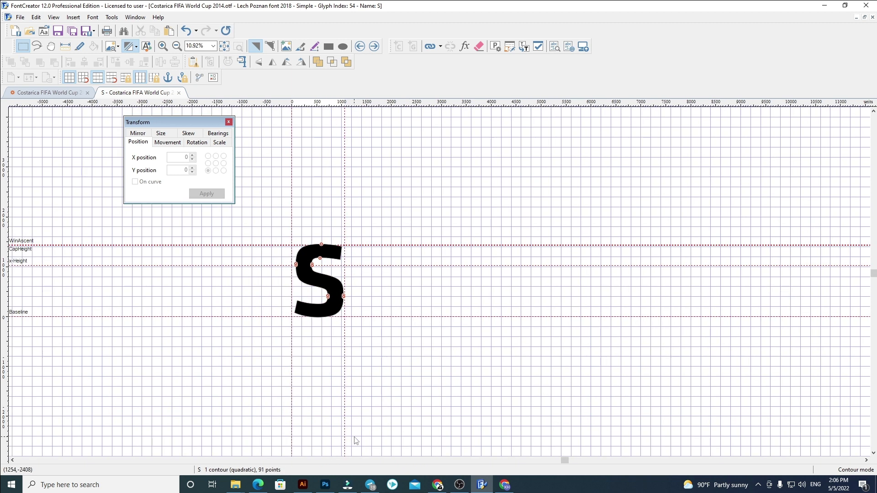
Step: Switch to Illustrator and copy the letters T to Z and the period from the alphabet row
click(303, 485)
scroll(597, 347, right, 5)
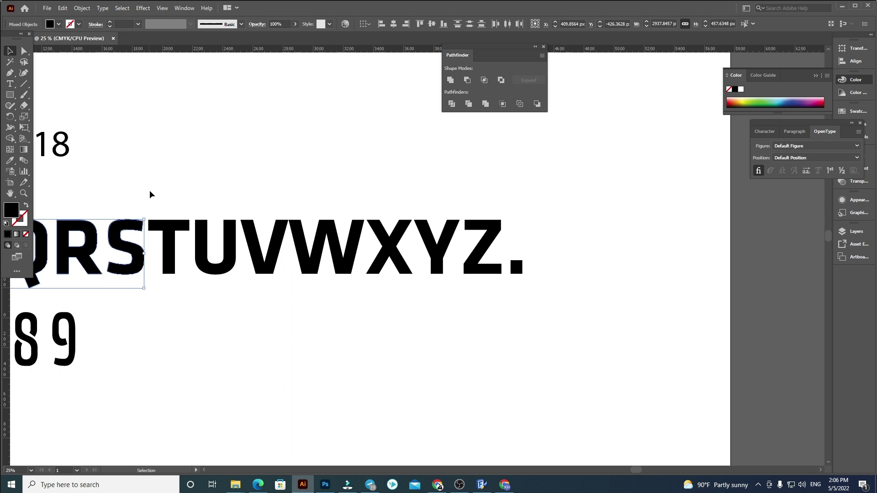
click(594, 351)
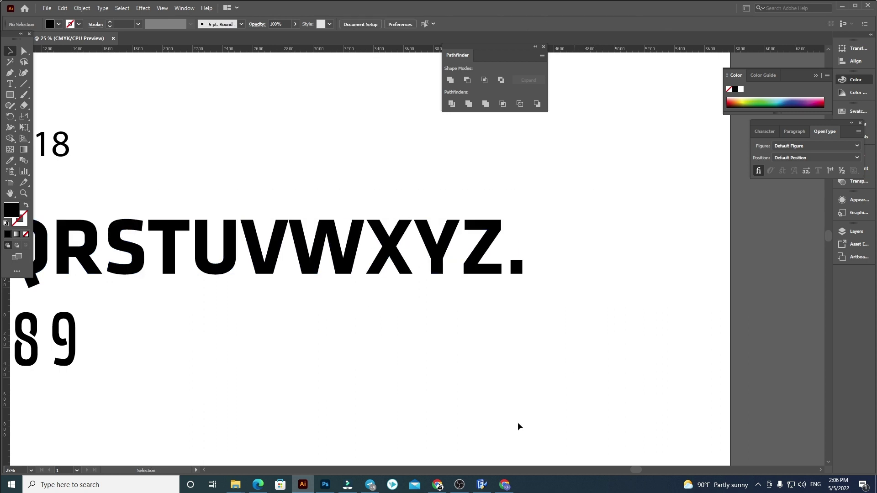
Step: Switch to FontCreator, replace glyph T's outline with the copied T to Z and period, and position them at X 60, Y 0
click(482, 484)
key(ctrl+Right)
key(ctrl+a)
key(Delete)
key(ctrl+v)
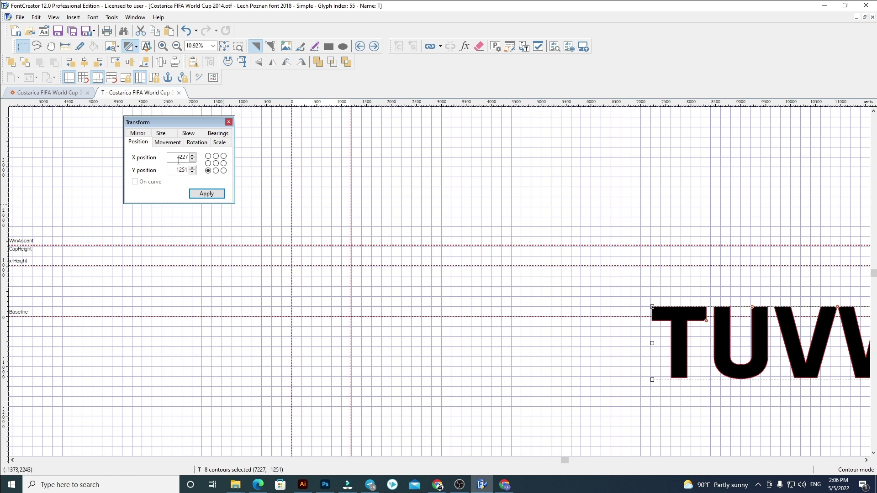
text(60)
key(Return)
double_click(181, 170)
text(0)
key(Return)
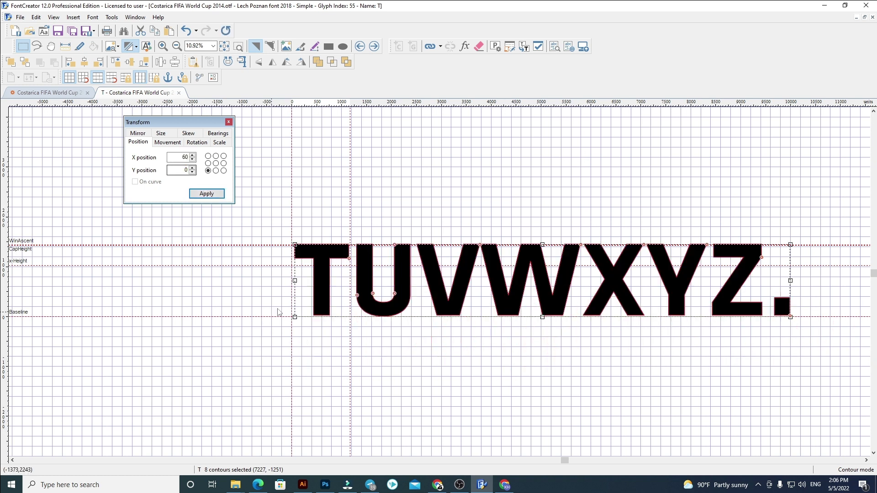
Step: Move the pasted letters down so the T sits on the baseline, and cut U to Z and the period out of glyph T
scroll(277, 312, up, 5)
drag(327, 160, 325, 164)
scroll(393, 394, down, 3)
click(256, 346)
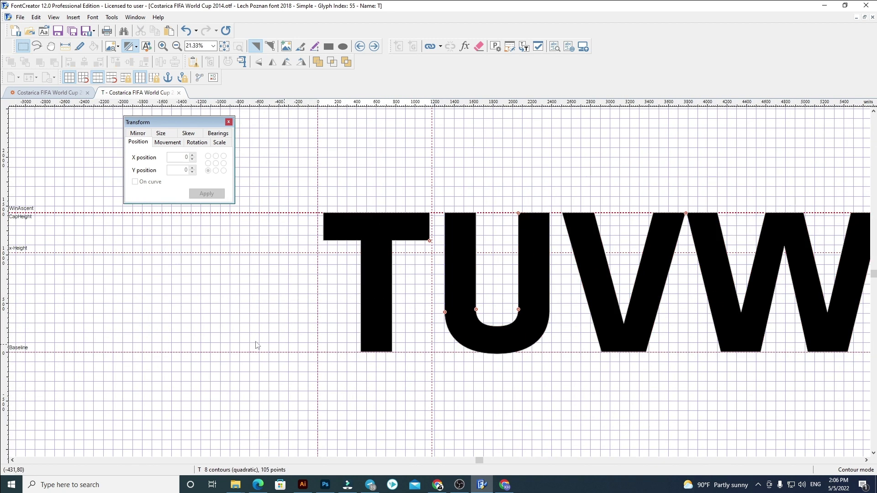
scroll(256, 346, down, 2)
drag(787, 417, 303, 251)
key(Delete)
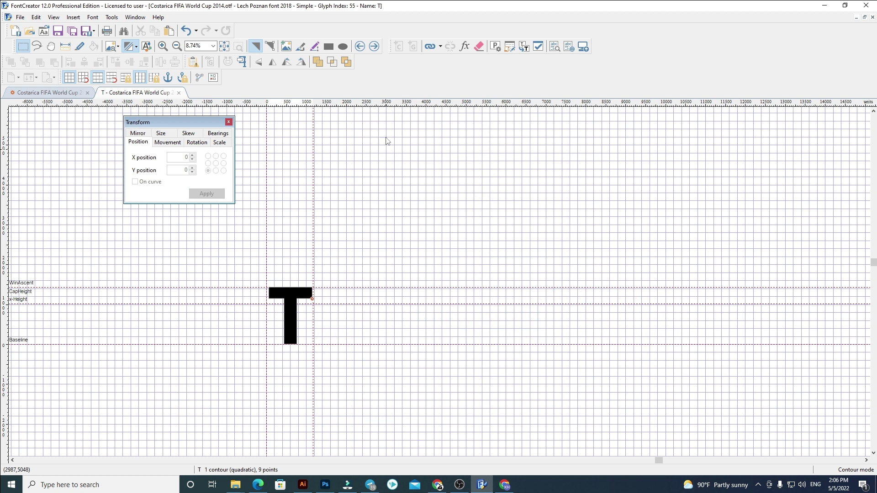
Step: Replace glyph U's outline with the cut letters U to Z and period at X 60, and cut everything after the U back out
click(375, 46)
key(ctrl+a)
key(Delete)
key(ctrl+v)
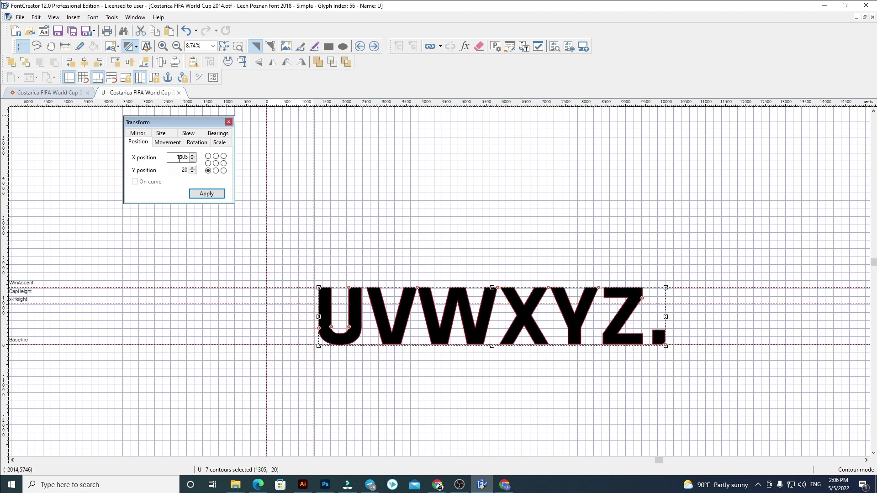
text(60)
key(Return)
click(628, 326)
drag(689, 402, 304, 245)
key(Delete)
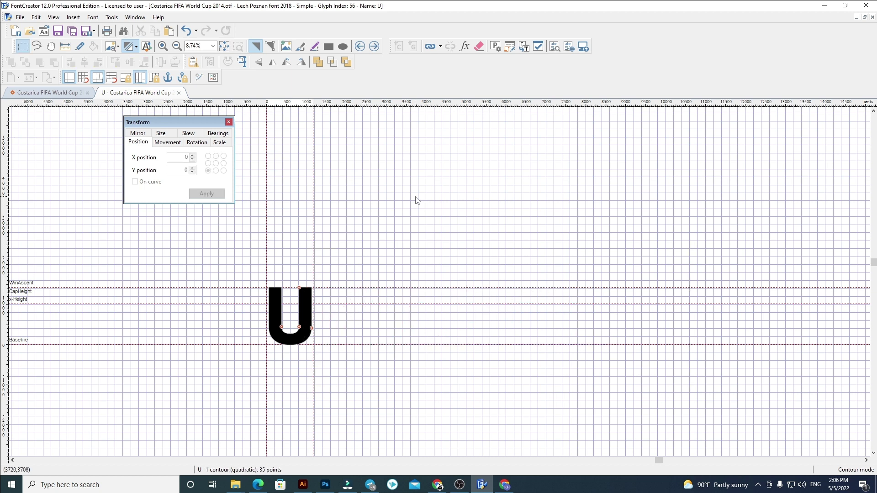
Step: Replace glyph V's outline with the cut letters V to Z and period at X 60, and cut everything after the V back out
click(374, 47)
key(ctrl+a)
key(Delete)
key(ctrl+v)
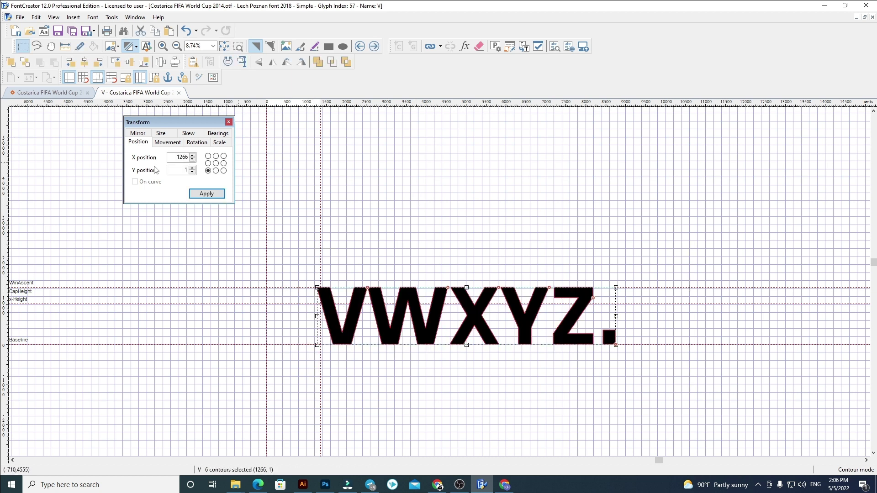
click(187, 157)
text(60)
key(Return)
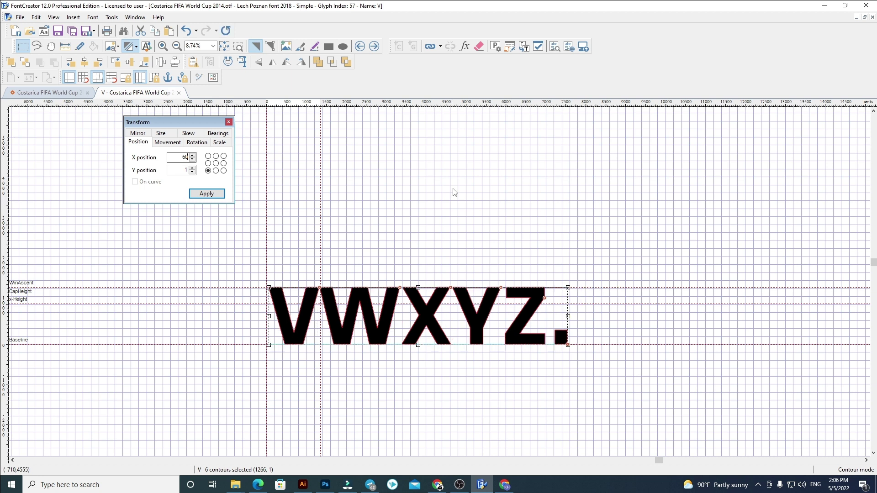
click(455, 191)
drag(651, 414, 298, 239)
key(Delete)
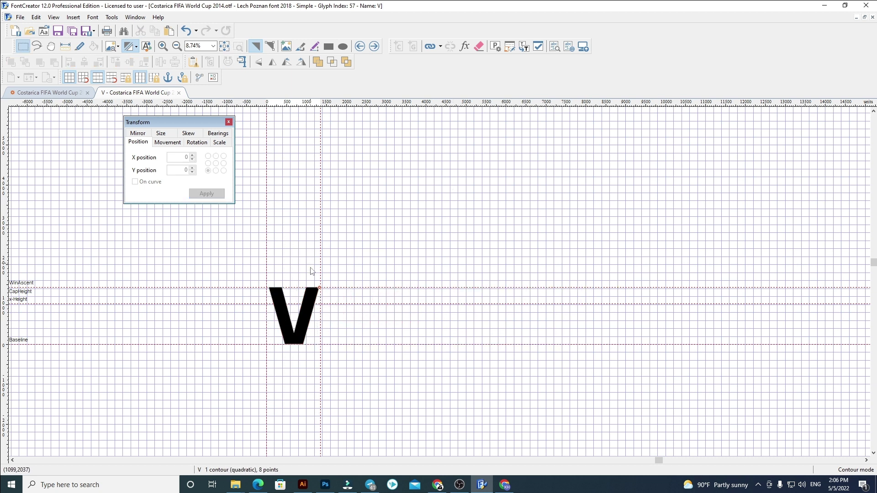
Step: Replace glyph W's outline with the cut letters W to Z and period at X 60, and cut everything after the W back out
scroll(311, 270, up, 2)
click(375, 47)
key(ctrl+a)
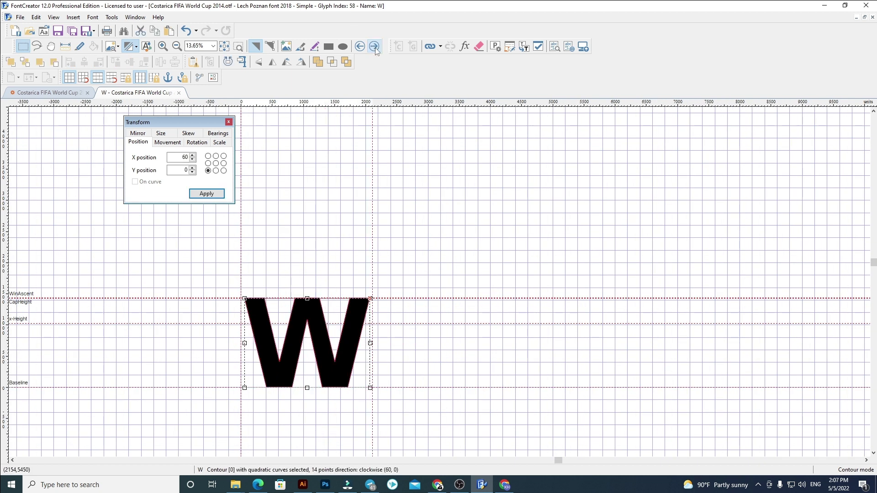
key(Delete)
key(ctrl+v)
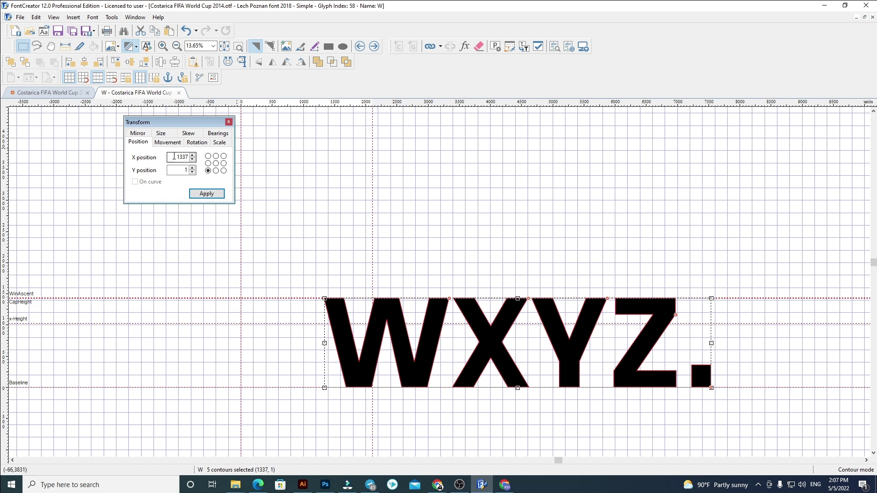
key(Return)
drag(676, 406, 337, 256)
key(Delete)
Step: Replace glyph X's outline with the cut letters X to Z and period at X 60, and cut everything after the X back out
click(374, 46)
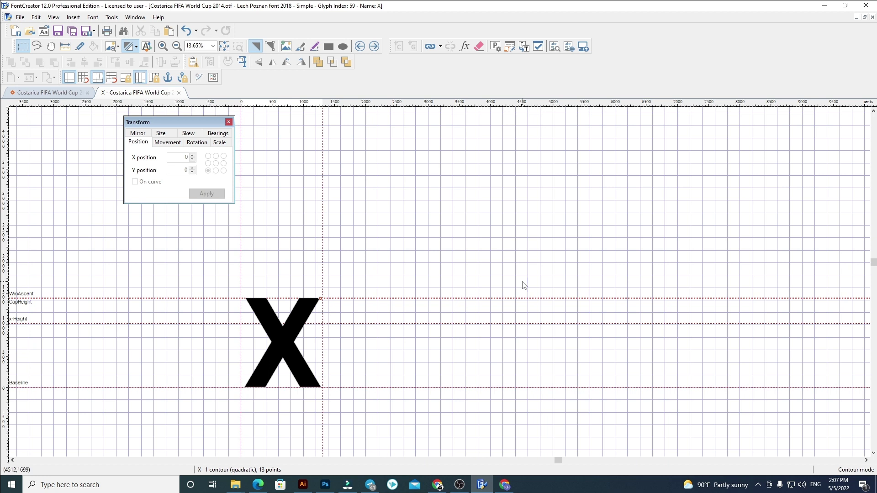
key(ctrl+a)
key(Delete)
key(ctrl+v)
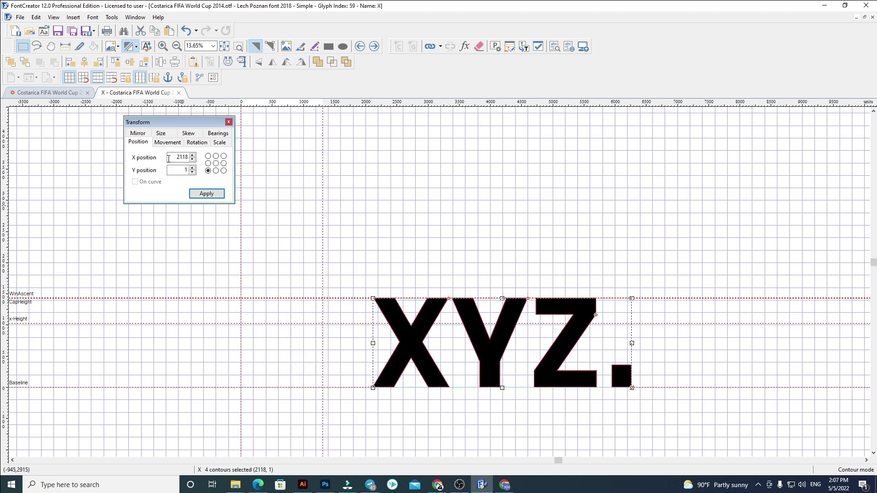
text(60)
key(Return)
click(491, 172)
drag(582, 408, 270, 244)
key(Delete)
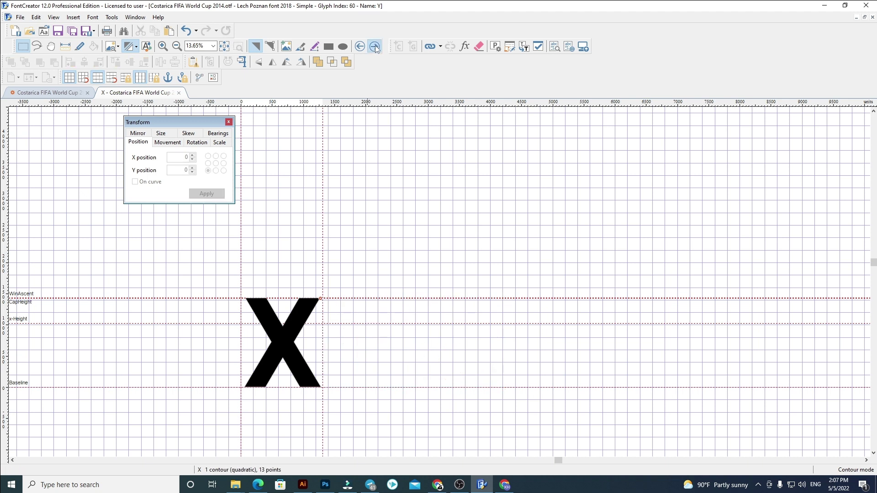
Step: Replace glyph Y's outline with the cut letters Y, Z and period at X 60, and cut the Z and period back out
click(374, 47)
key(ctrl+a)
key(Delete)
key(ctrl+v)
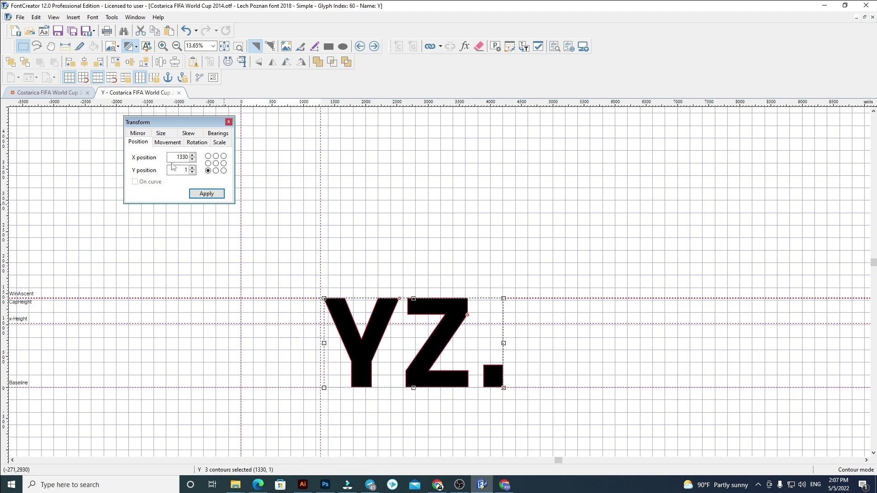
key(Return)
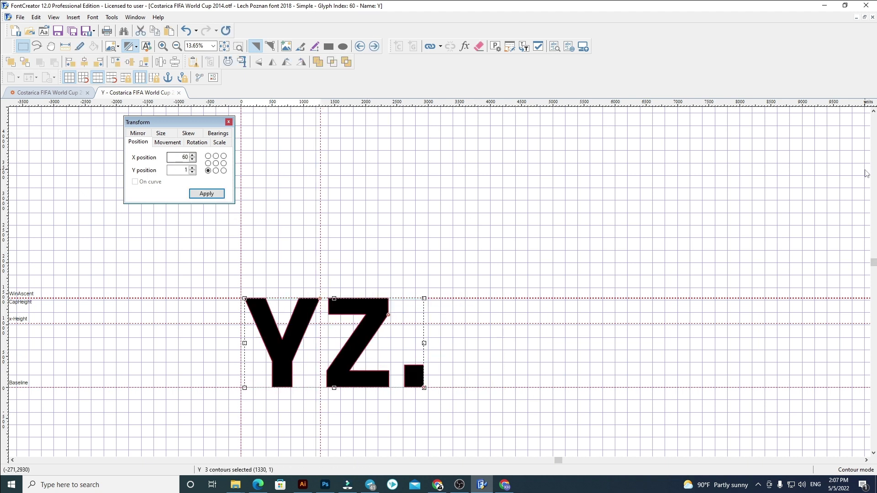
click(864, 173)
drag(631, 418, 285, 266)
key(Delete)
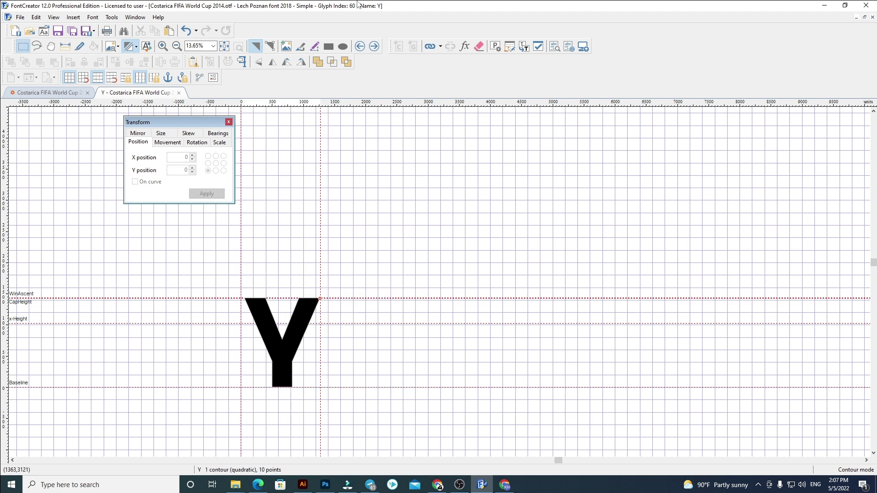
Step: Replace glyph Z's outline with the cut Z and period at X 60, and remove the period from the glyph
click(375, 47)
key(ctrl+a)
key(Delete)
key(ctrl+v)
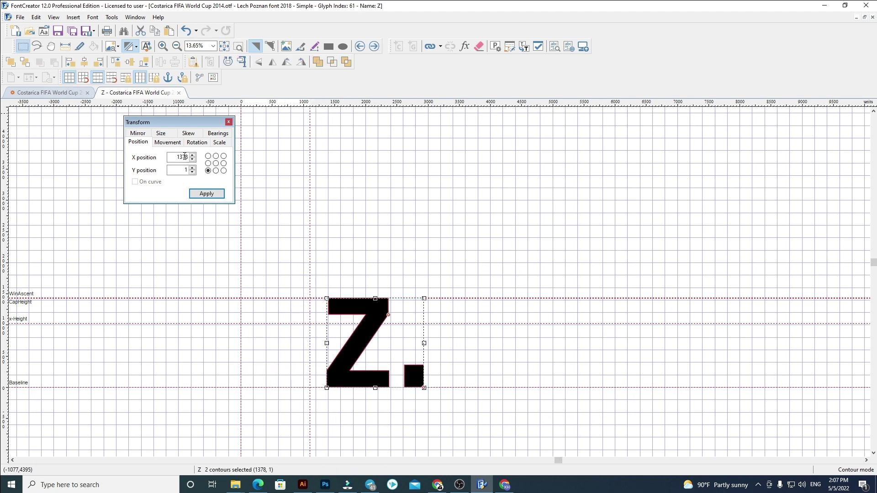
key(Return)
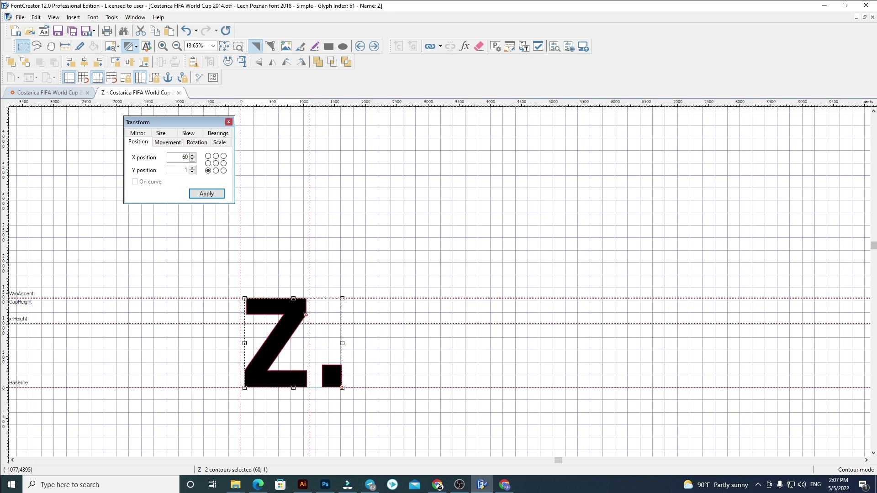
scroll(386, 258, up, 3)
scroll(410, 243, down, 5)
drag(547, 403, 315, 282)
key(Delete)
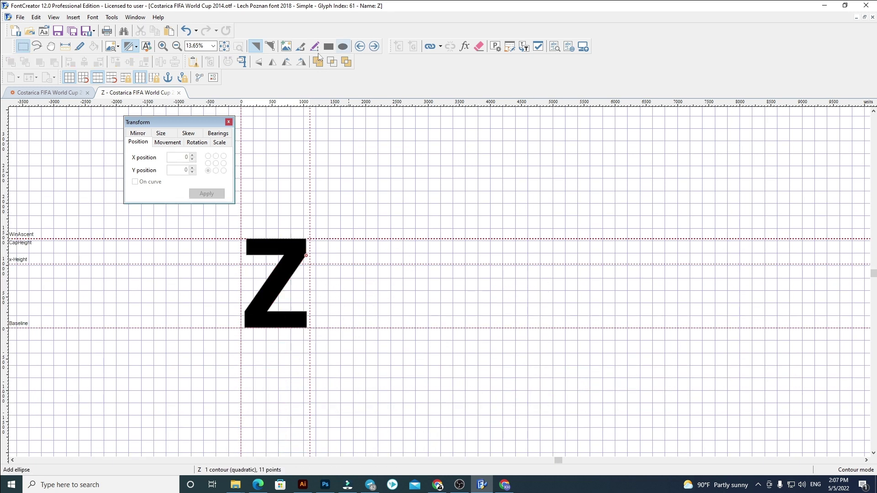
Step: Close glyph Z and copy the uppercase glyphs A to Z onto the lowercase glyphs a to z
click(178, 92)
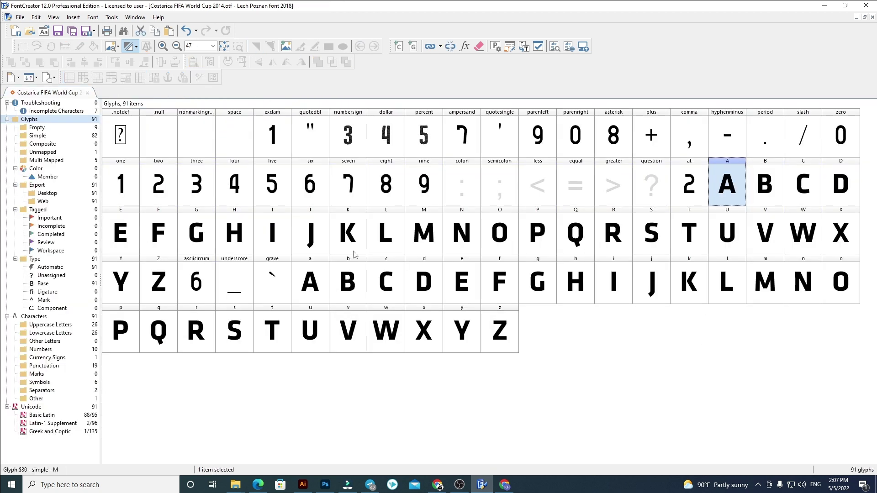
shift+click(172, 271)
click(322, 287)
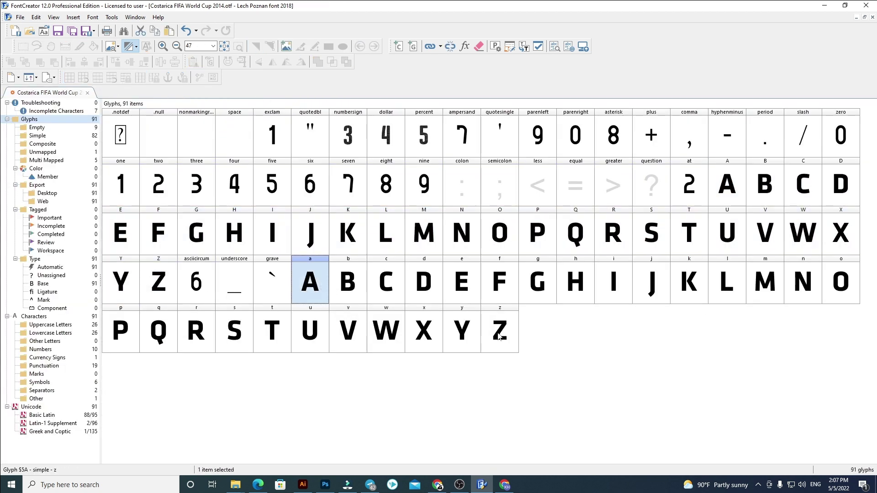
shift+click(503, 332)
click(458, 205)
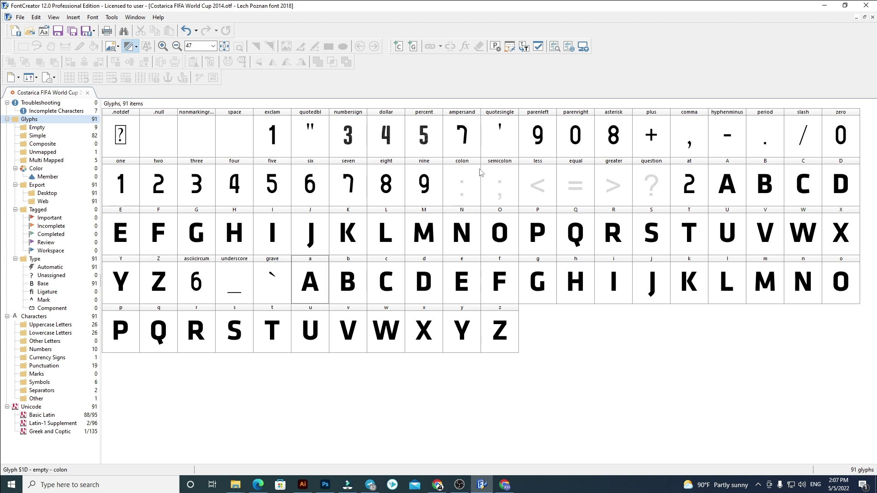
Step: Open glyph zero for editing and delete its existing outline
double_click(840, 137)
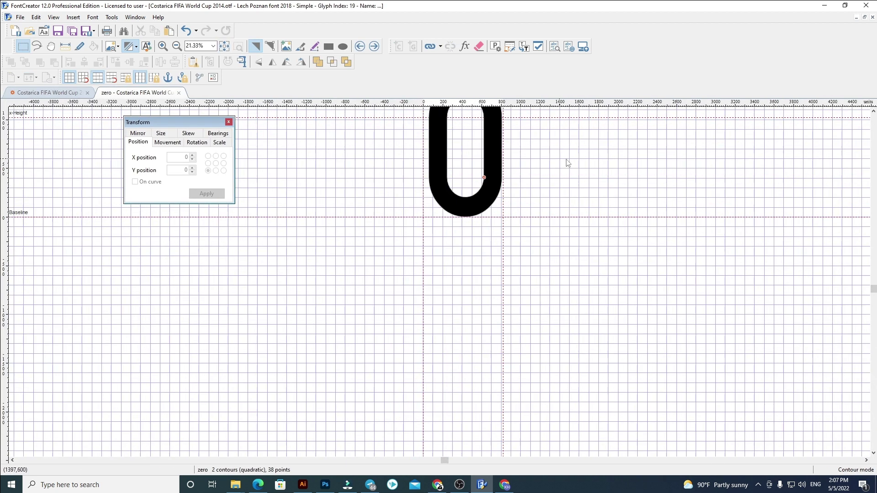
key(ctrl+a)
key(Delete)
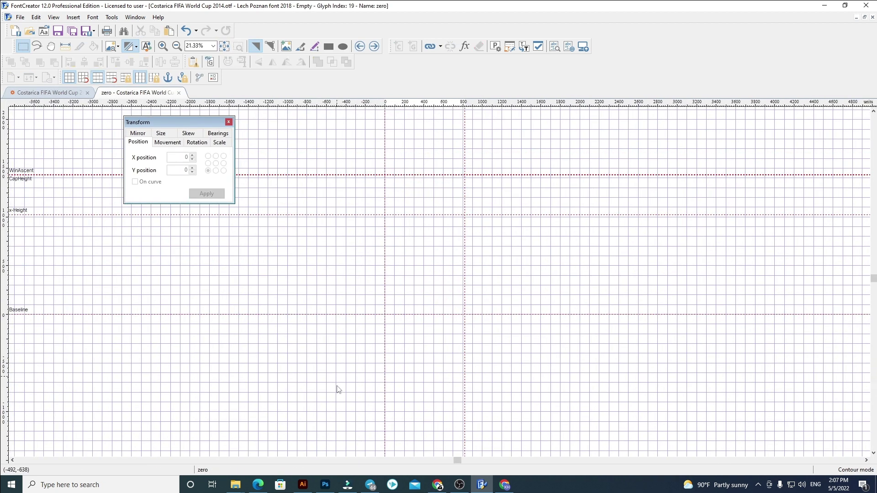
Step: Switch to Illustrator and copy the whole row of prepared digits 0 to 9
click(304, 485)
key(space)
drag(236, 342, 696, 288)
drag(692, 353, 192, 231)
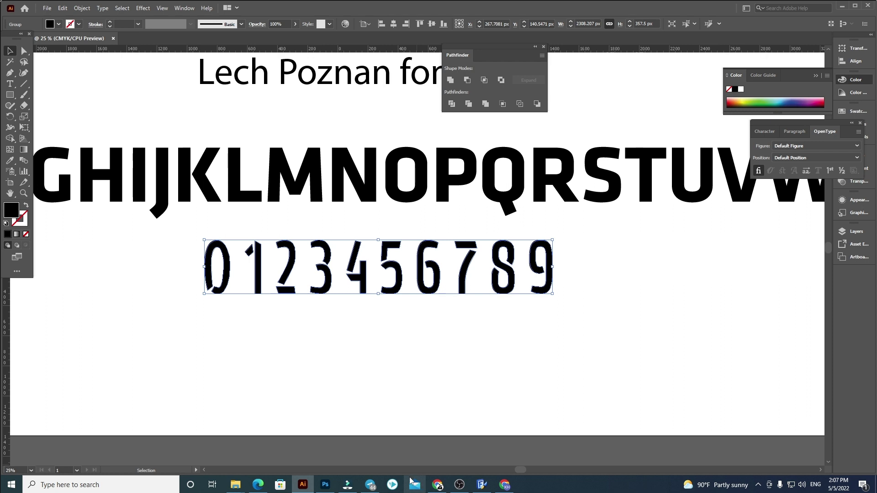
Step: Switch to FontCreator, paste the digits 0 to 9 into glyph zero, and position them at X 60, Y 0
click(482, 484)
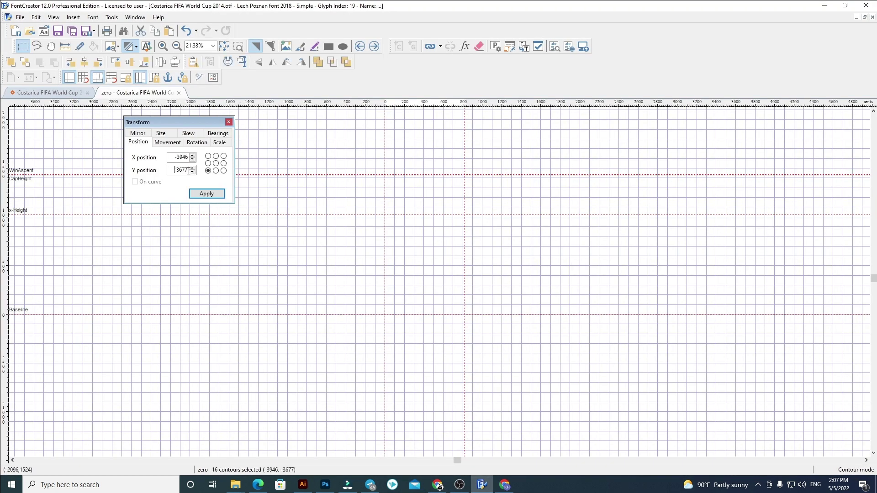
text(0)
key(Return)
double_click(176, 160)
text(60)
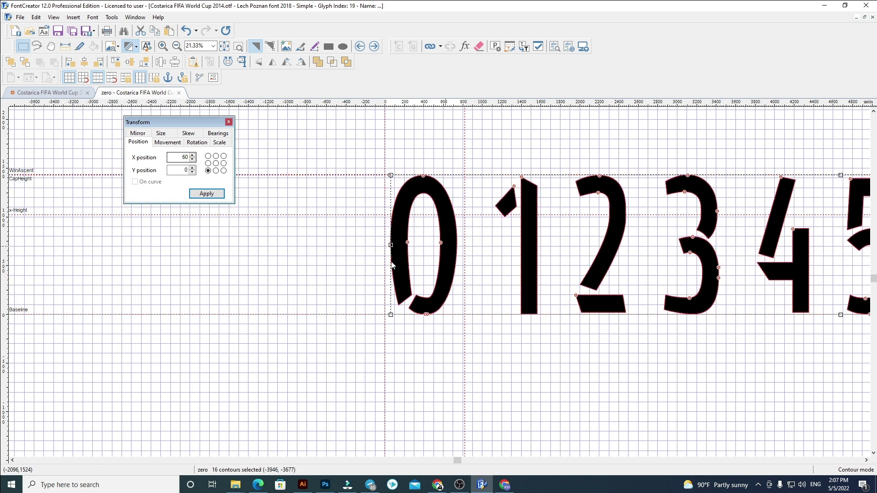
Step: Narrow glyph zero's advance width to fit the 0, and cut the digits 1 to 9 out of the glyph
scroll(527, 330, up, 6)
scroll(301, 328, down, 5)
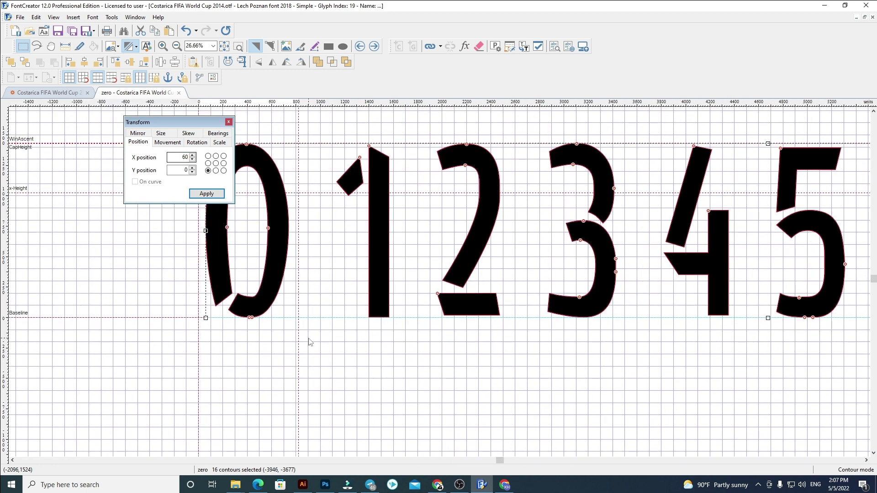
click(310, 342)
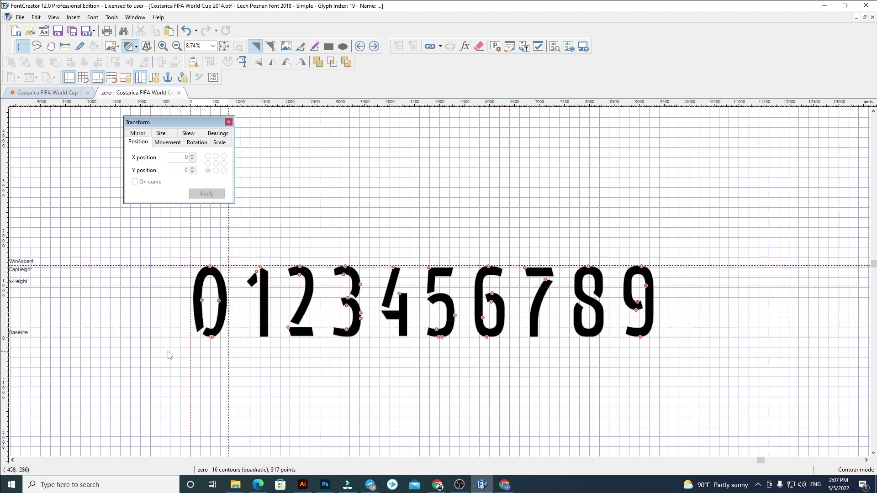
scroll(295, 343, down, 3)
drag(660, 382, 229, 255)
key(Delete)
scroll(249, 300, up, 1)
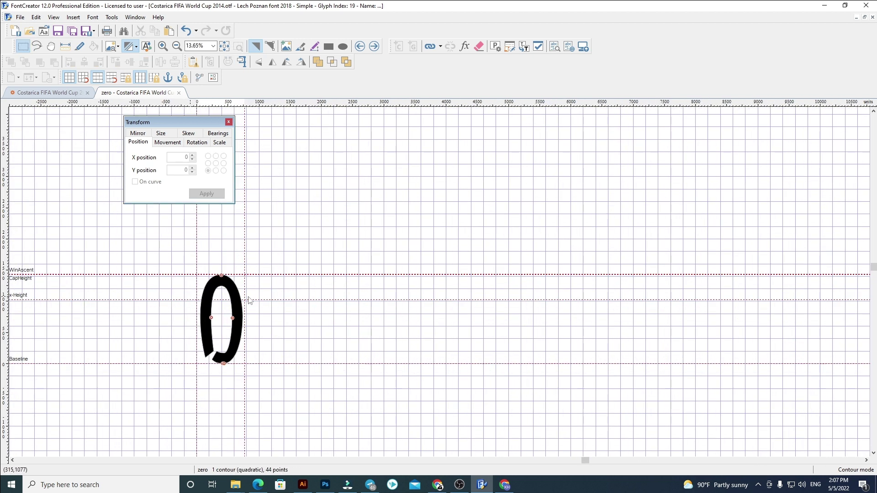
Step: Replace glyph one's outline with the cut digits 1 to 9 at X 60, and cut the digits 2 to 9 back out
click(376, 47)
key(ctrl+a)
key(Delete)
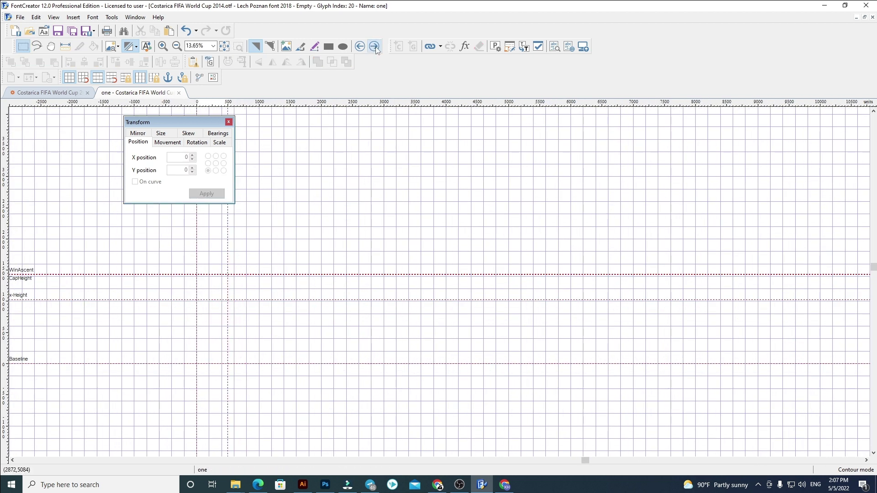
key(ctrl+v)
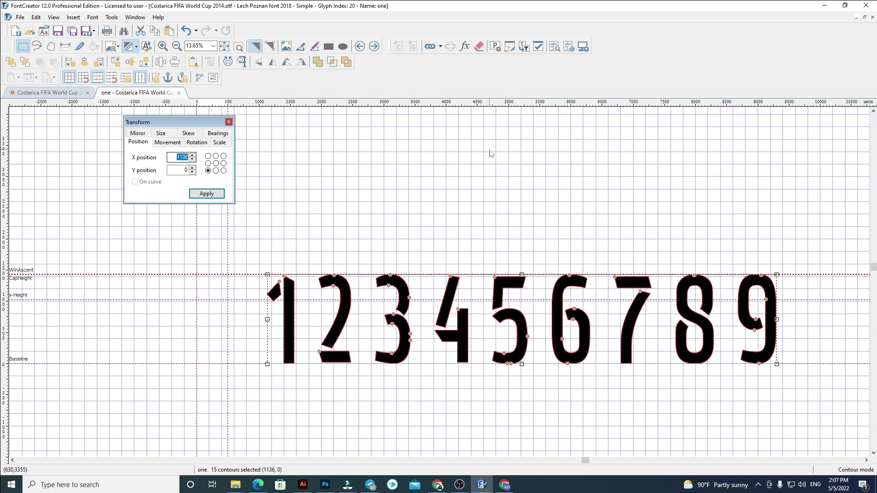
key(Return)
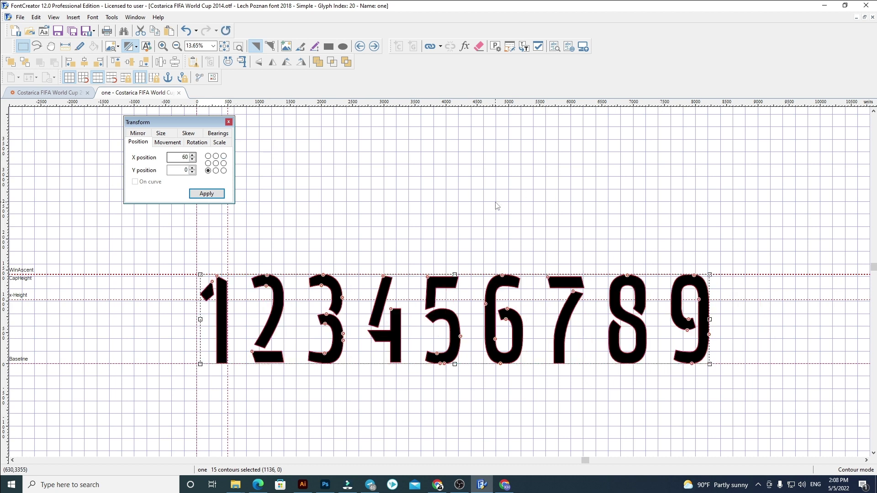
drag(777, 421, 243, 249)
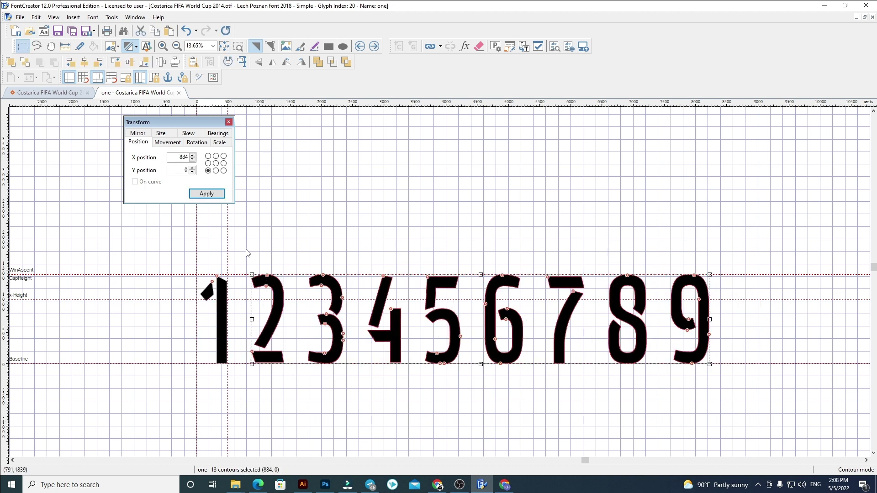
key(Delete)
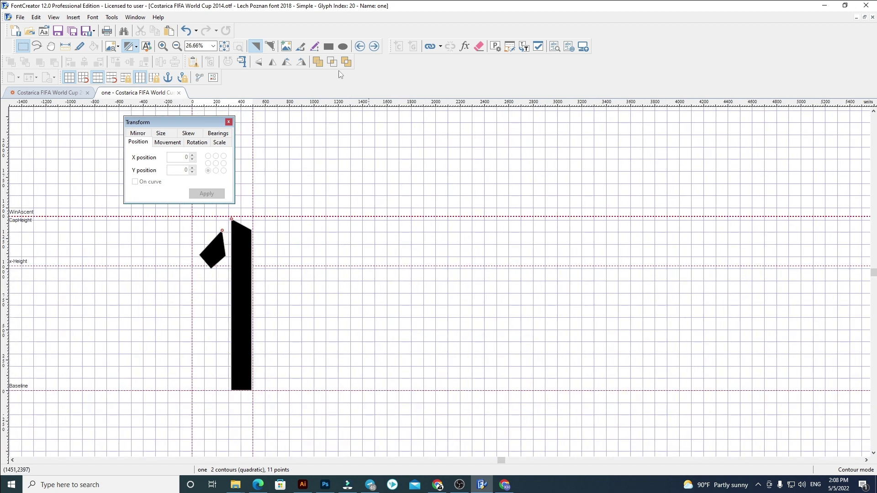
Step: Replace glyph two's outline with the cut digits 2 to 9 at X 60, narrow its advance width, and cut 3 to 9 back out
click(373, 46)
key(ctrl+a)
key(ctrl+v)
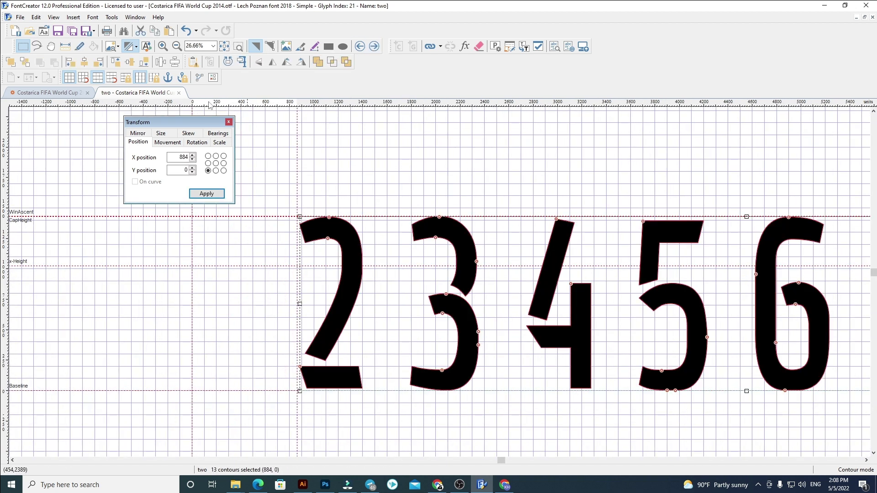
key(Return)
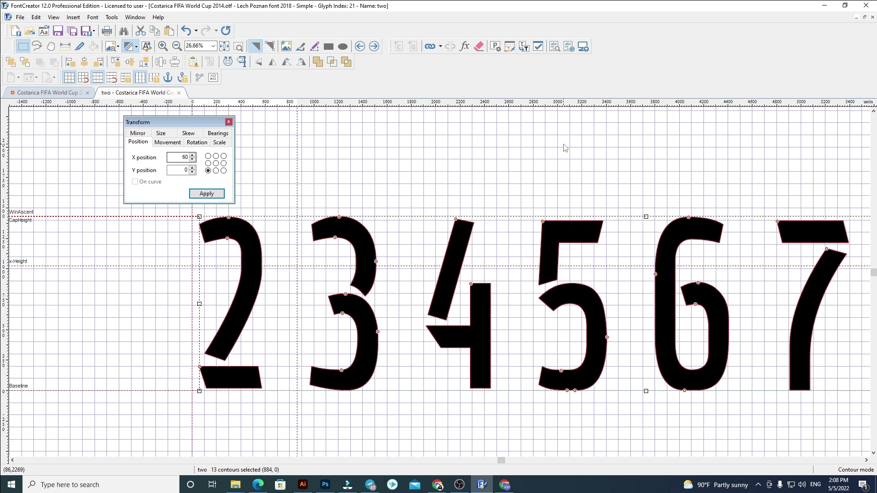
drag(298, 190, 265, 192)
scroll(203, 264, down, 2)
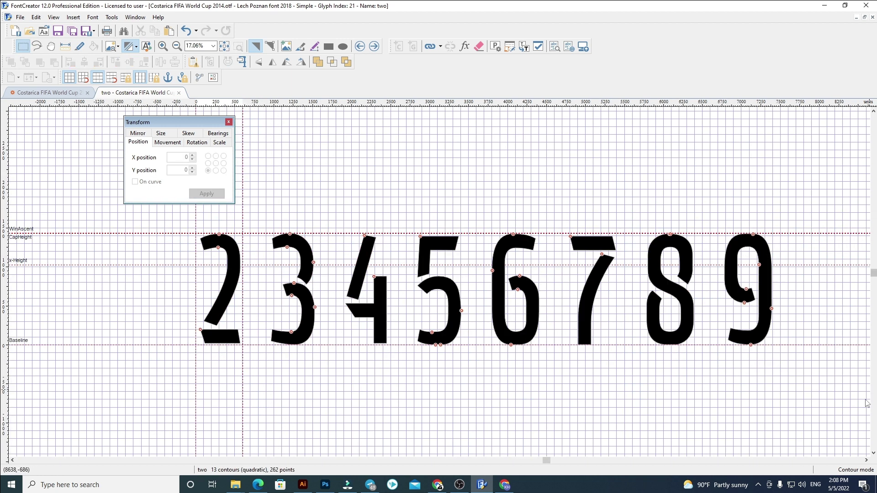
drag(846, 396, 252, 221)
key(Delete)
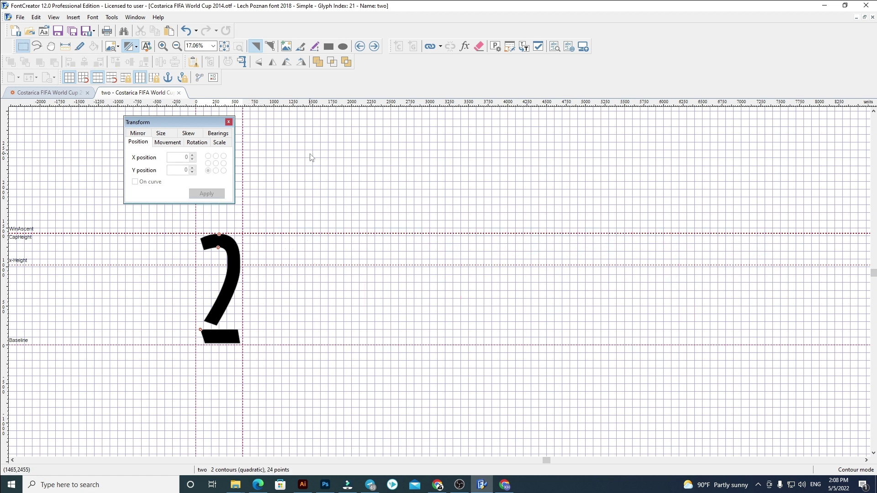
Step: Replace glyph three's outline with the cut digits 3 to 9 at X 60, narrow its advance width, and cut 4 to 9 back out
click(374, 47)
key(ctrl+a)
key(Delete)
key(ctrl+v)
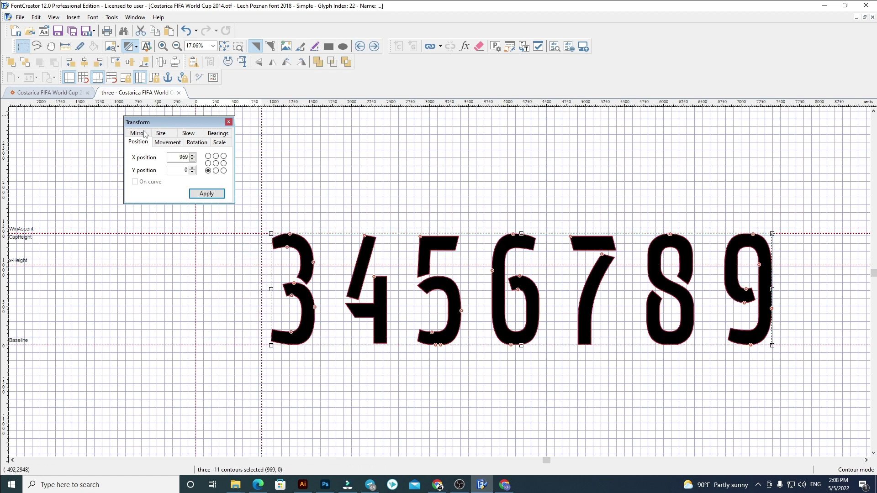
text(60)
key(Return)
click(229, 218)
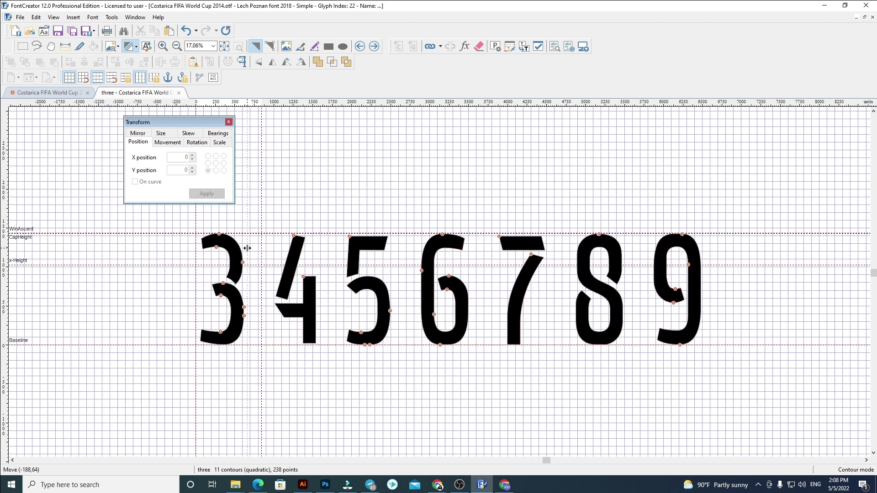
drag(269, 207, 749, 392)
key(Delete)
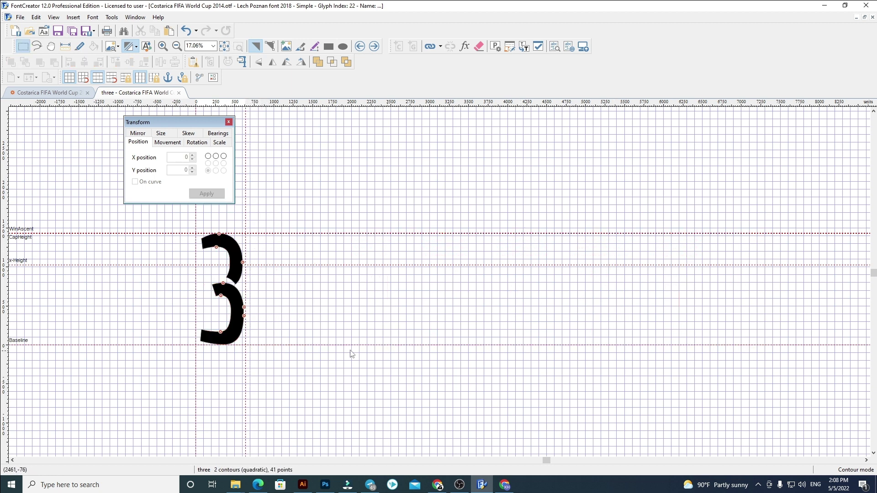
Step: Replace glyph four's outline with the cut digits 4 to 9, positioned at X 60
scroll(284, 343, up, 2)
click(374, 47)
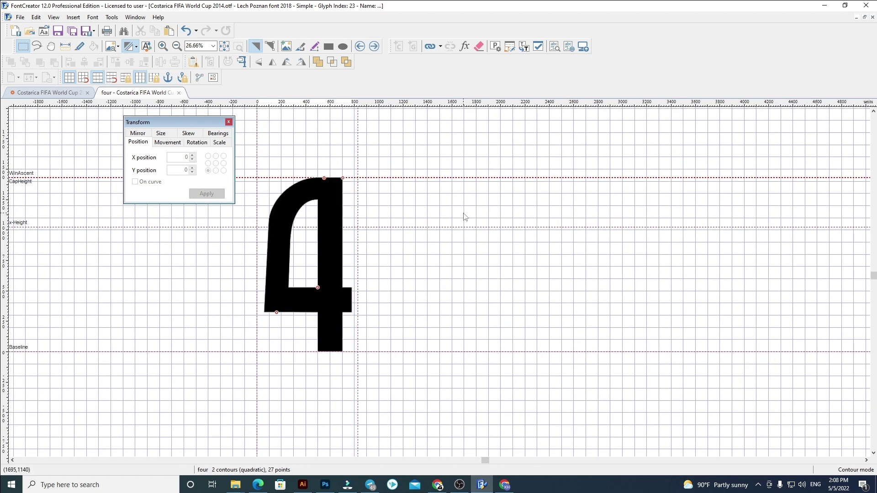
key(ctrl+a)
key(Delete)
key(ctrl+v)
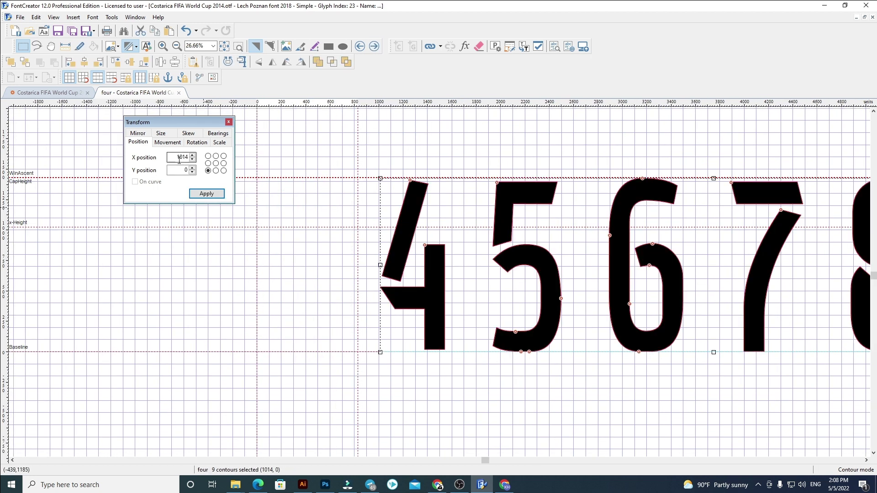
text(60)
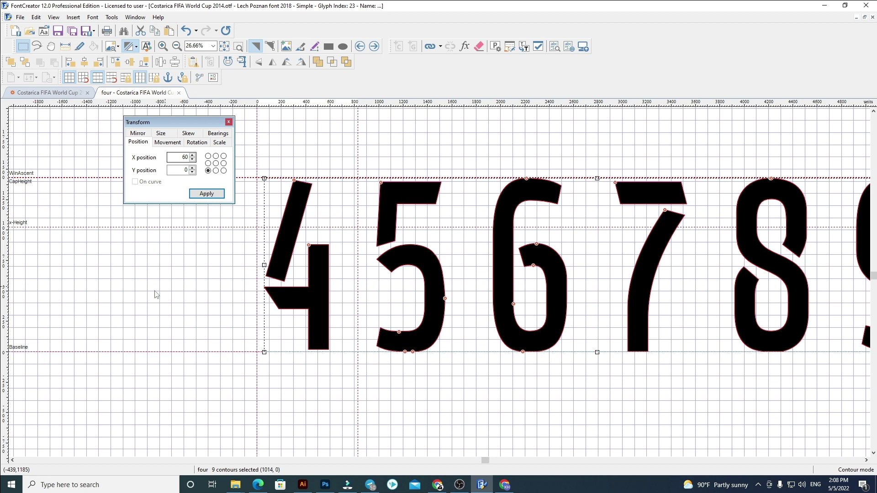
Step: Narrow glyph four's advance width to fit the 4, and cut the digits 5 to 9 out of the glyph
scroll(271, 336, up, 3)
click(412, 305)
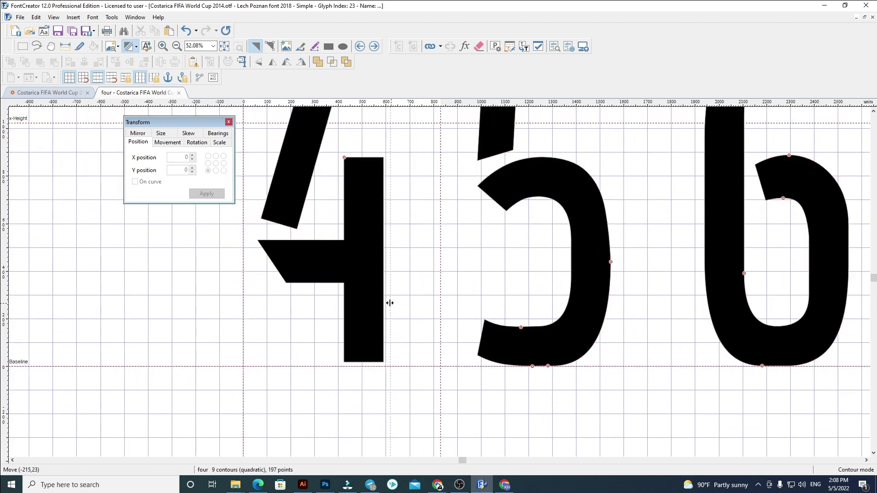
scroll(336, 317, down, 3)
drag(744, 410, 315, 194)
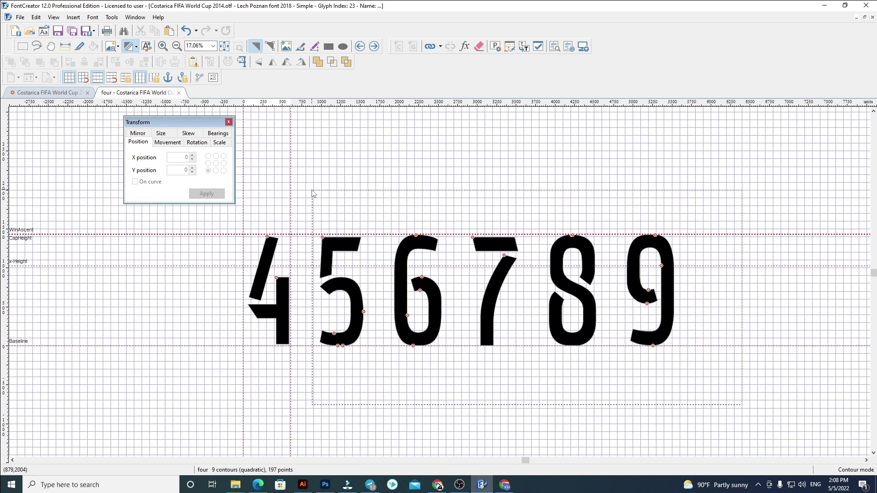
key(Delete)
Step: Replace glyph five's outline with the cut digits 5 to 9, positioned at X 60
key(ctrl+a)
key(Delete)
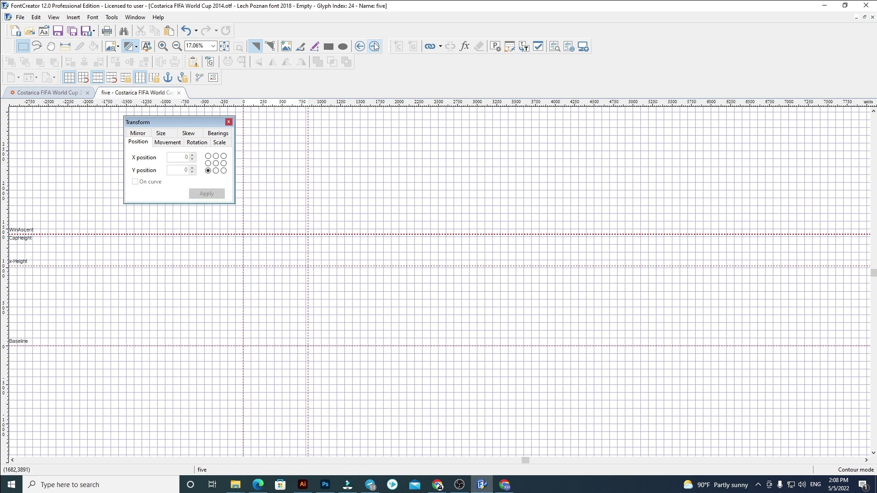
key(ctrl+v)
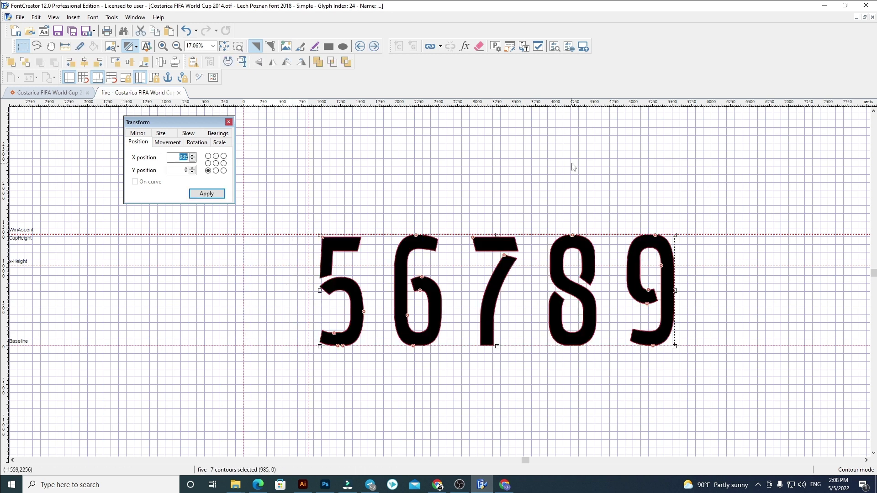
key(Return)
Step: Narrow glyph five's advance width to fit the 5, and cut the digits 6 to 9 out of the glyph
click(572, 165)
scroll(283, 288, up, 2)
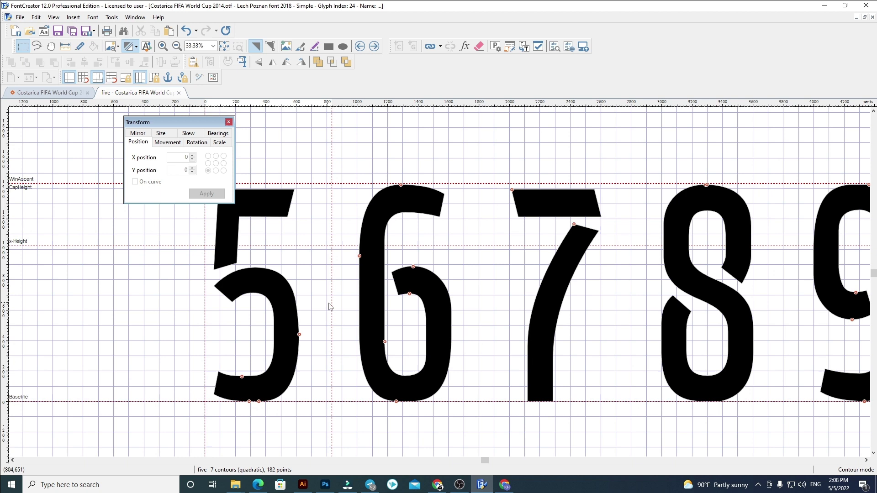
scroll(288, 299, down, 3)
drag(775, 392, 293, 217)
key(Delete)
scroll(350, 288, up, 2)
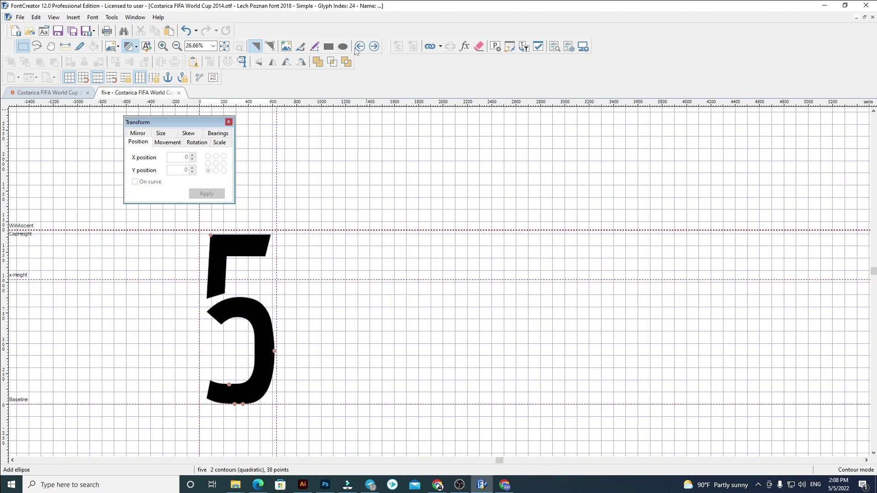
Step: Replace glyph six's outline with the cut digits 6 to 9, positioned at X 60
click(373, 46)
key(ctrl+a)
key(Delete)
key(ctrl+v)
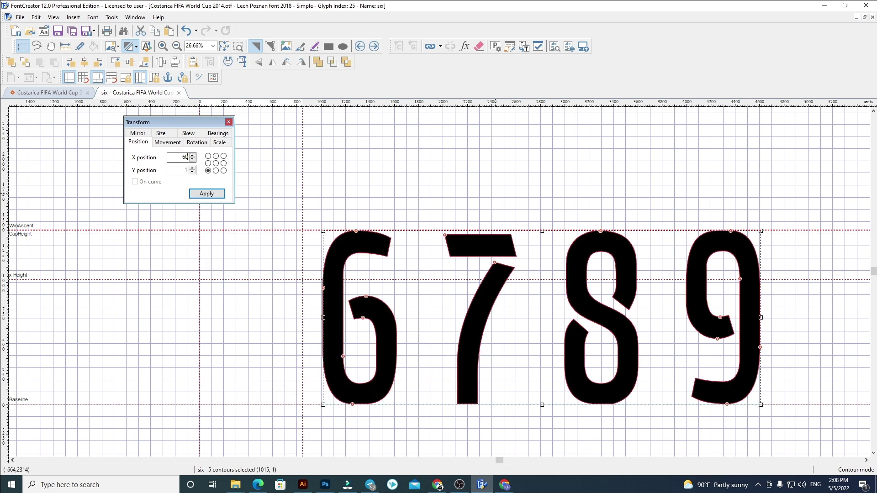
key(Return)
Step: Narrow glyph six's advance width to fit the 6, and cut the digits 7 to 9 out of the glyph
click(312, 235)
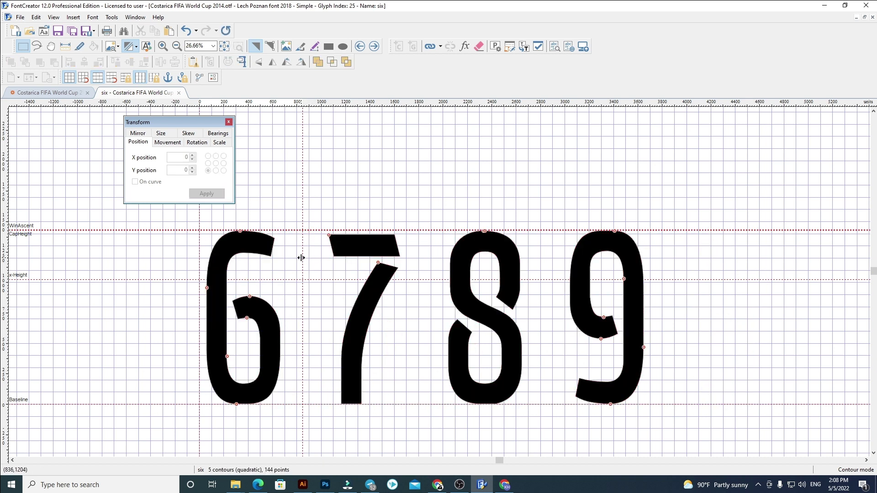
drag(671, 425, 312, 196)
key(Delete)
Step: Replace glyph seven's outline with the cut digits 7 to 9, positioned at X 60
click(374, 46)
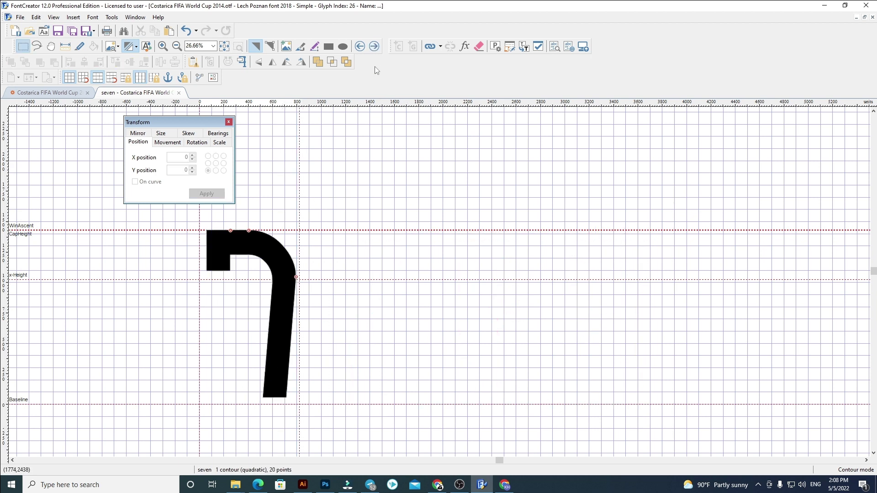
key(ctrl+a)
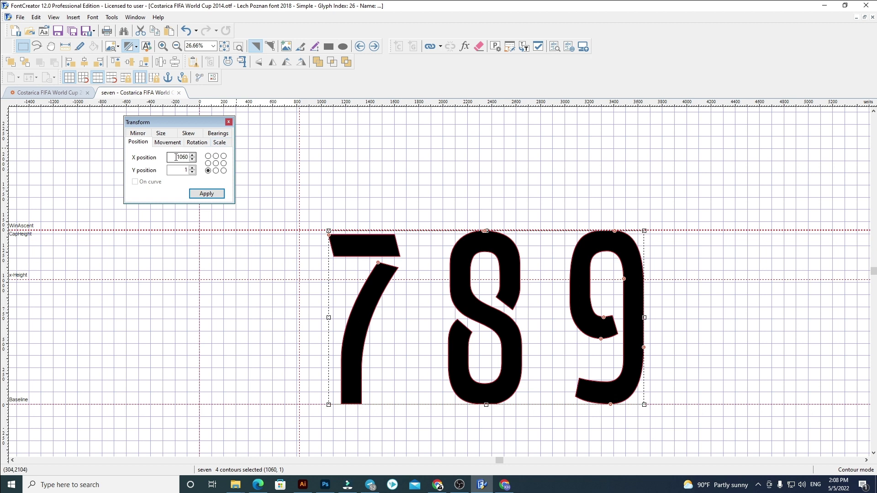
key(Return)
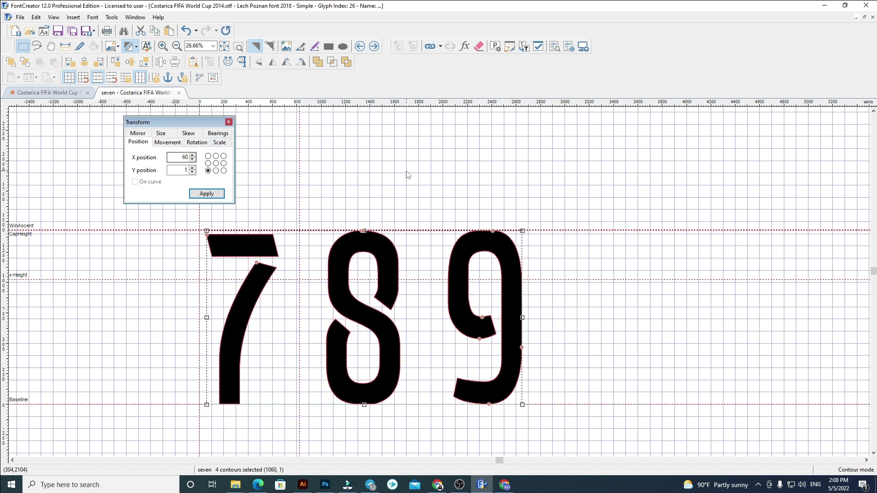
Step: Narrow glyph seven's advance width to fit the 7, and cut the digits 8 and 9 out of the glyph
click(303, 204)
drag(299, 208, 282, 205)
drag(665, 433, 314, 198)
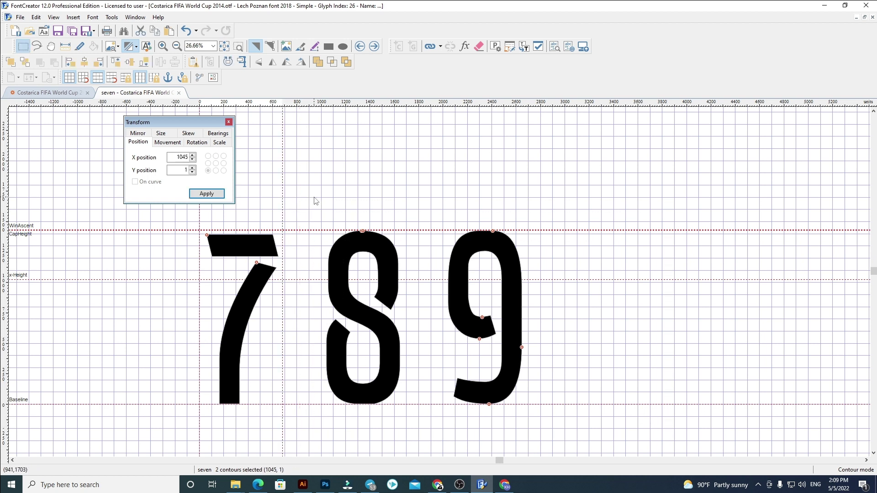
key(Delete)
Step: Replace glyph eight's outline with the cut digits 8 and 9, positioned at X 60
click(375, 47)
key(ctrl+a)
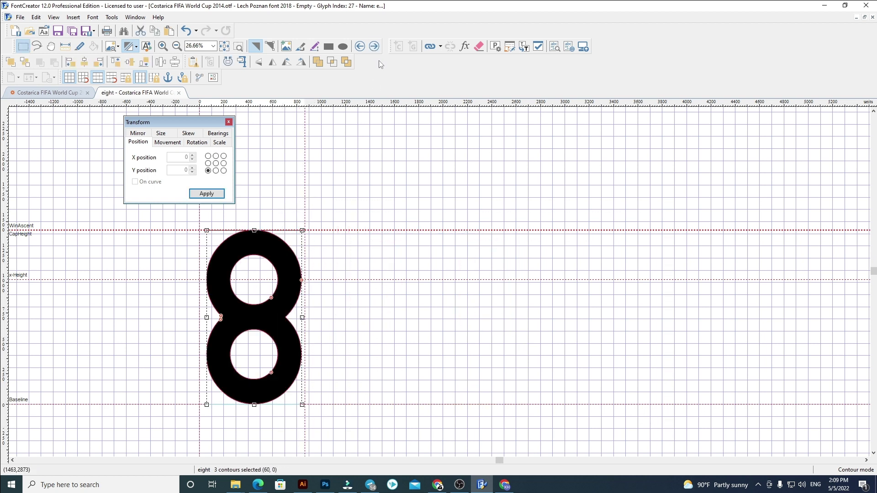
key(ctrl+v)
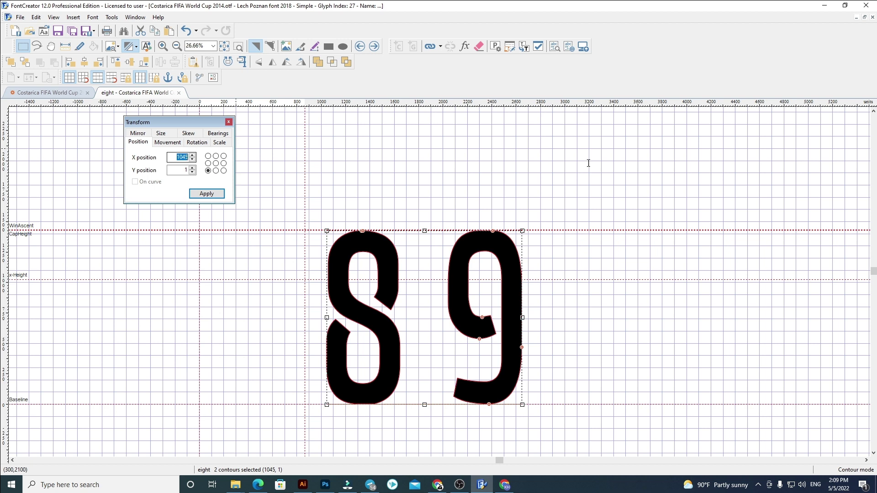
text(0)
key(Return)
Step: Narrow glyph eight's advance width to fit the 8, and cut the digit 9 out of the glyph
click(490, 176)
drag(305, 211, 281, 209)
mouse_move(497, 430)
mouse_down()
mouse_move(459, 410)
mouse_move(290, 190)
mouse_move(302, 195)
mouse_up()
key(Delete)
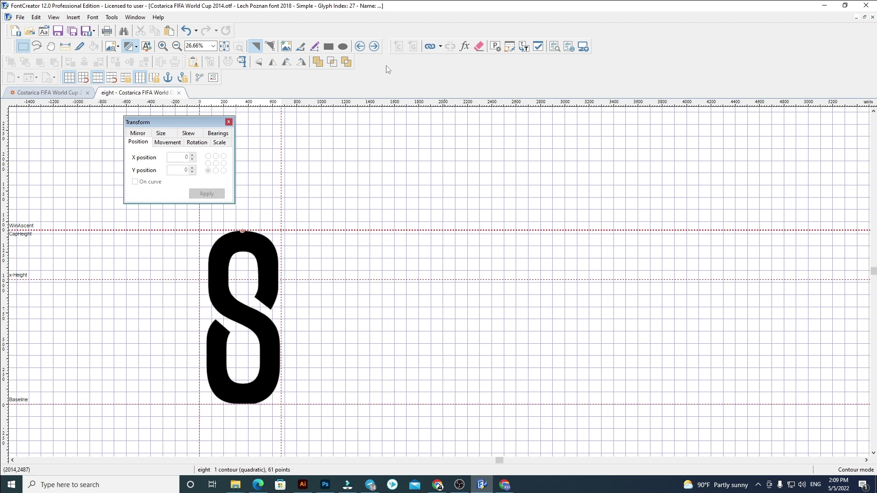
Step: Replace glyph nine's outline with the cut digit 9, positioned at X 60
click(375, 48)
key(ctrl+a)
key(Delete)
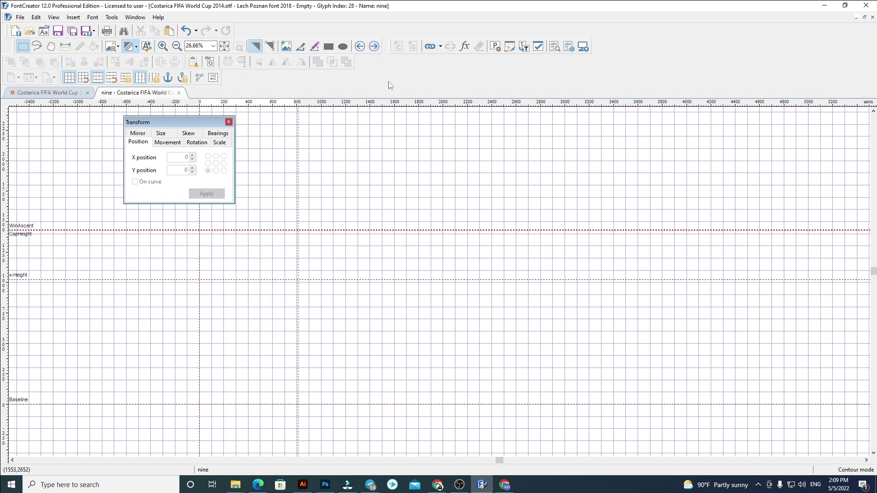
key(ctrl+v)
text(6)
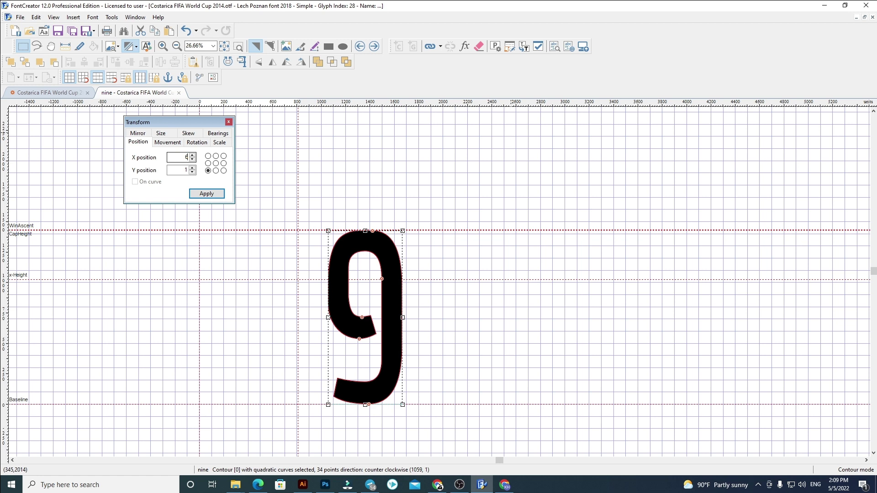
text(0)
key(Return)
Step: Narrow glyph nine's advance width to fit the 9, and close the glyph editor to return to the glyph overview
click(364, 273)
scroll(280, 300, up, 3)
drag(314, 308, 282, 303)
scroll(413, 253, down, 2)
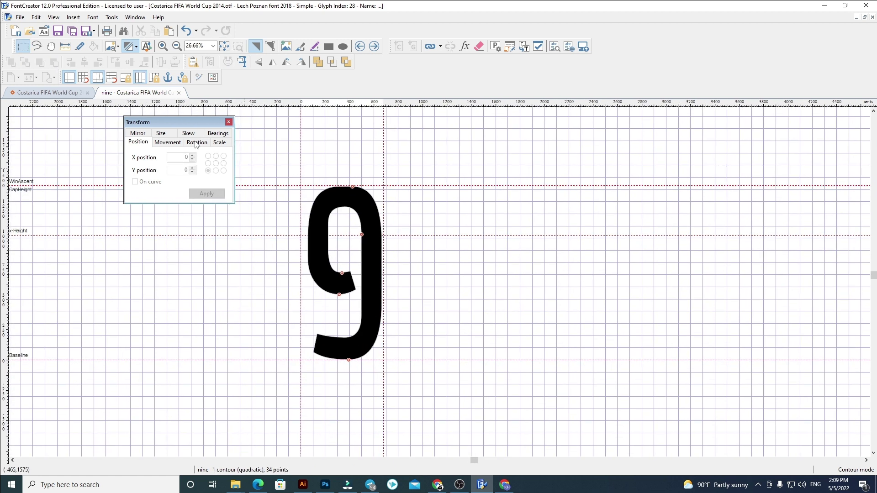
click(178, 94)
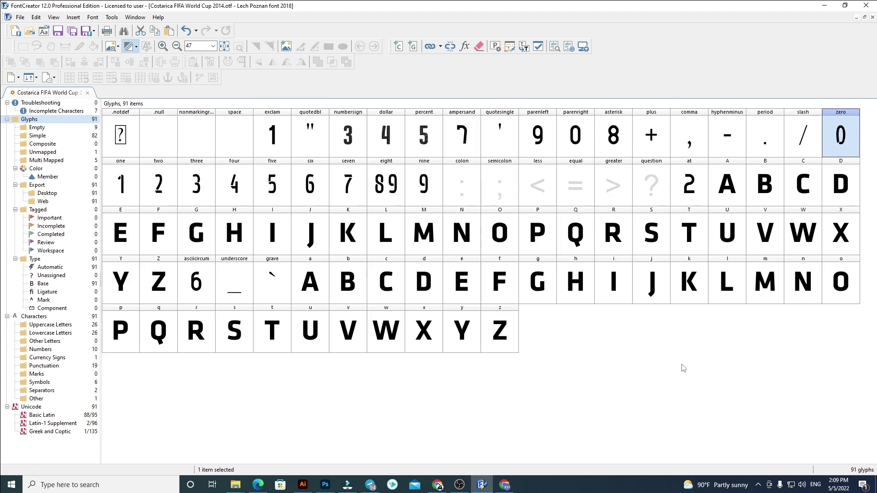
Step: Copy the glyphs zero, one and two over the parenright, exclam and at glyphs respectively
click(588, 138)
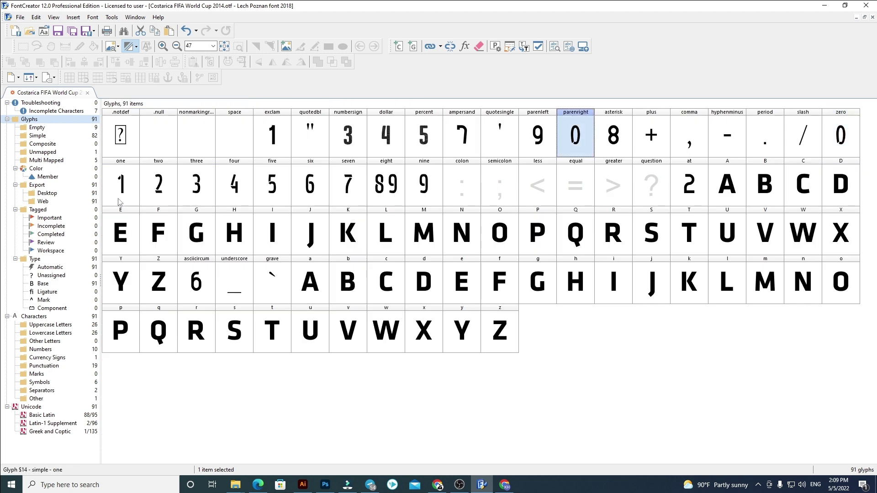
click(122, 183)
click(279, 139)
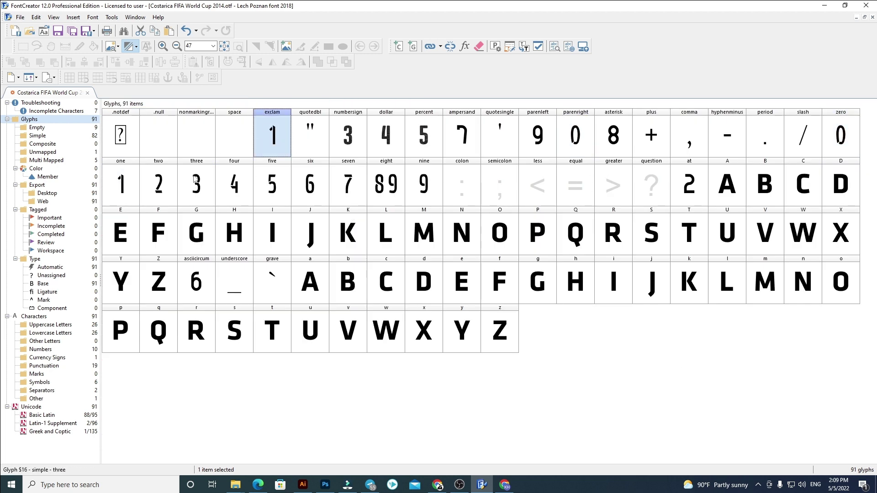
click(170, 193)
click(697, 195)
key(ctrl+v)
Step: Copy the glyphs three, four and five together over numbersign, dollar and percent
click(208, 183)
shift+click(280, 194)
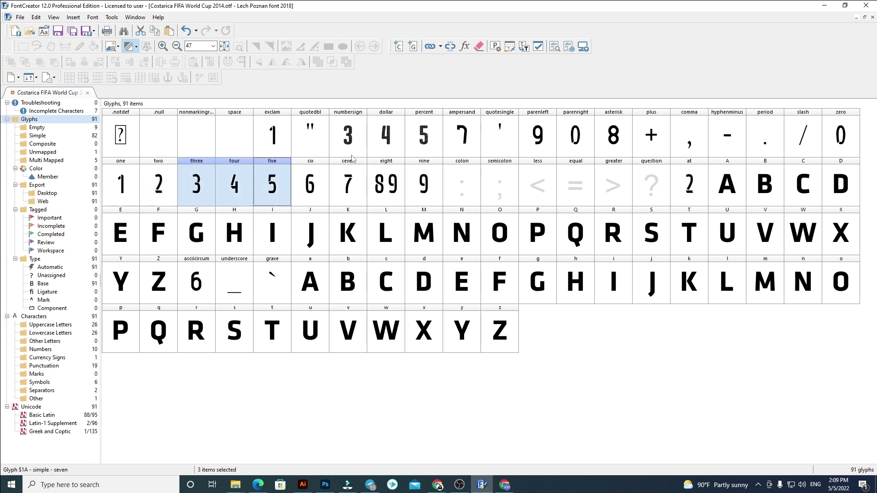
click(354, 145)
shift+click(422, 142)
key(ctrl+v)
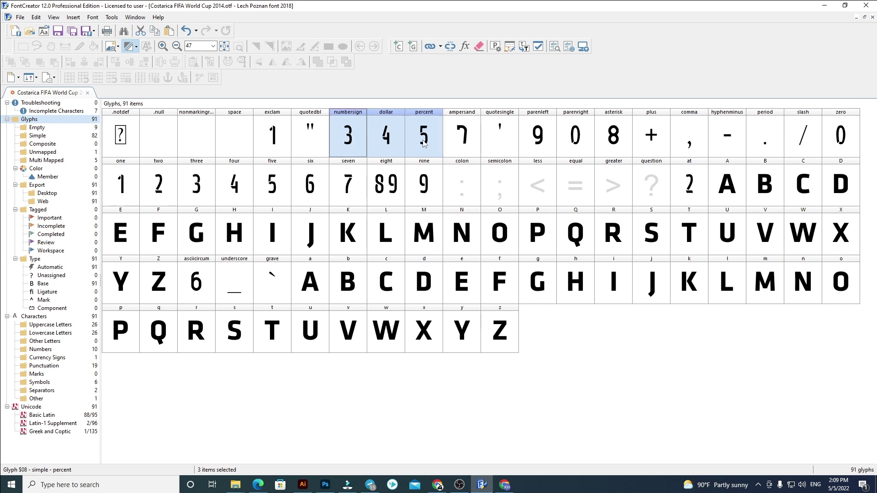
Step: Open glyph eight, delete the stray 9 contour beside the 8, and close the glyph
double_click(386, 184)
click(481, 187)
scroll(481, 187, up, 3)
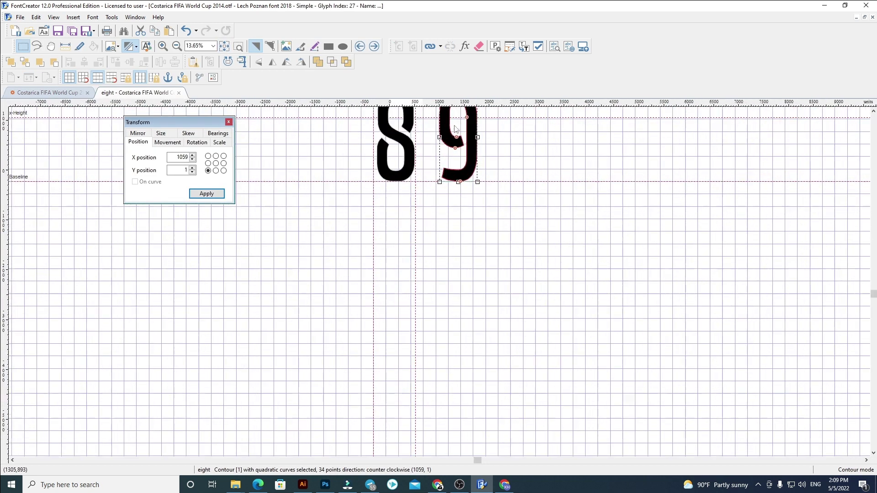
key(Delete)
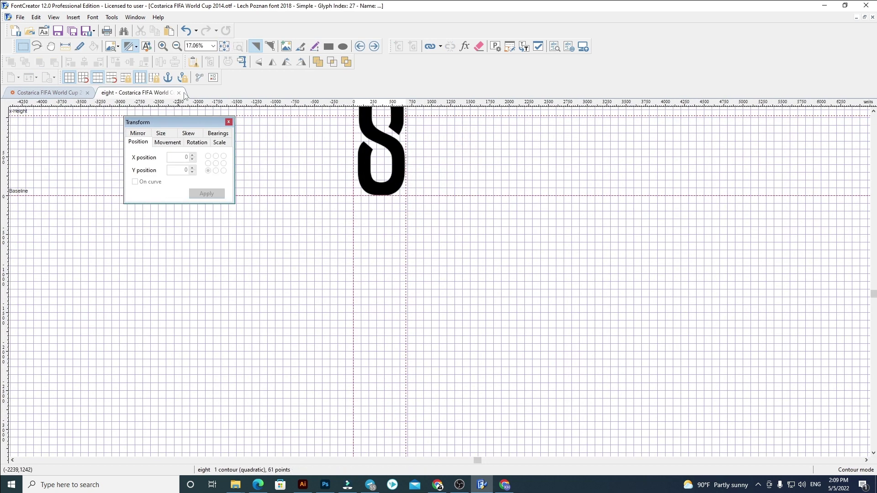
click(178, 93)
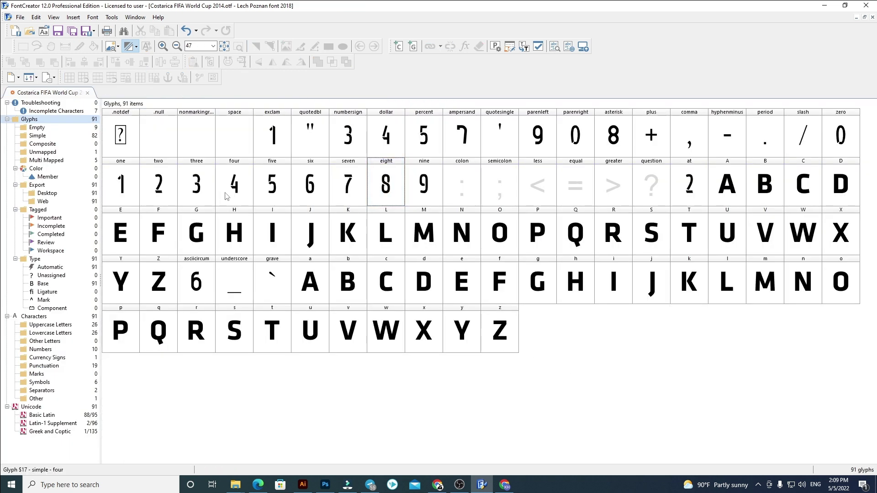
Step: Copy glyph eight over the asterisk glyph and glyph nine over the parenleft glyph
click(398, 188)
key(ctrl+c)
click(614, 136)
key(ctrl+v)
click(425, 185)
click(552, 133)
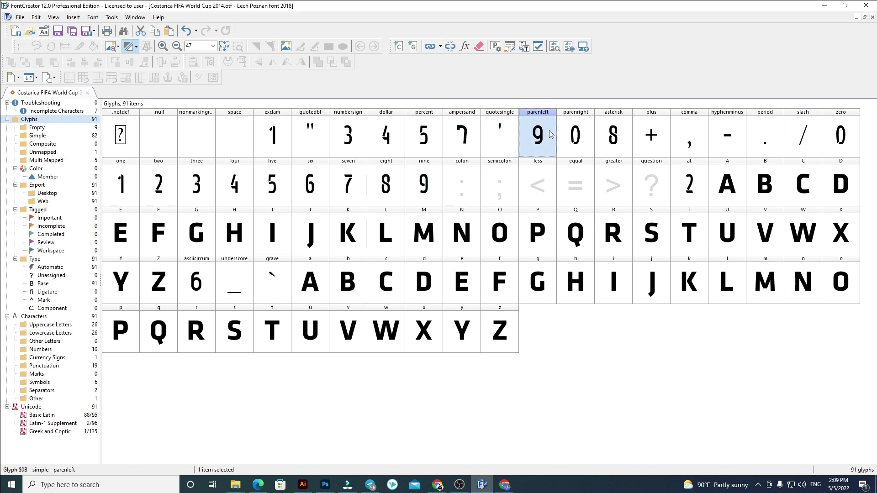
Step: Copy glyph seven over the ampersand glyph and glyph six over the asciicircum glyph
click(395, 192)
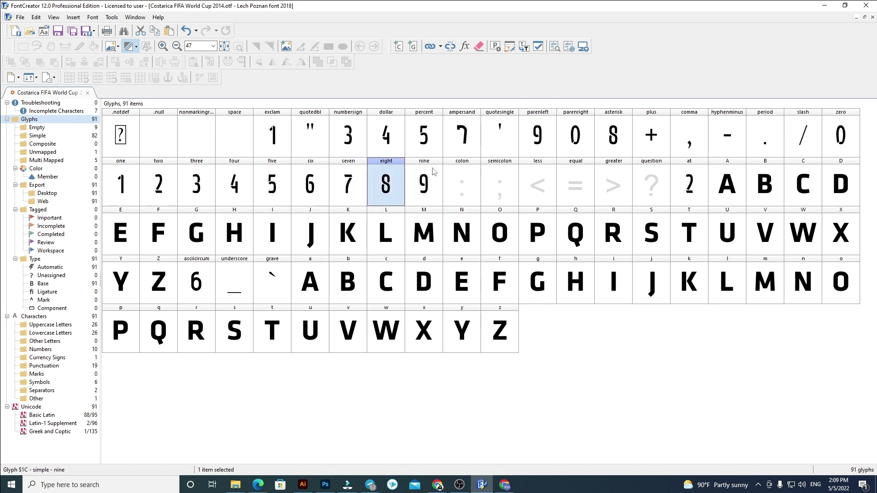
click(354, 182)
click(473, 138)
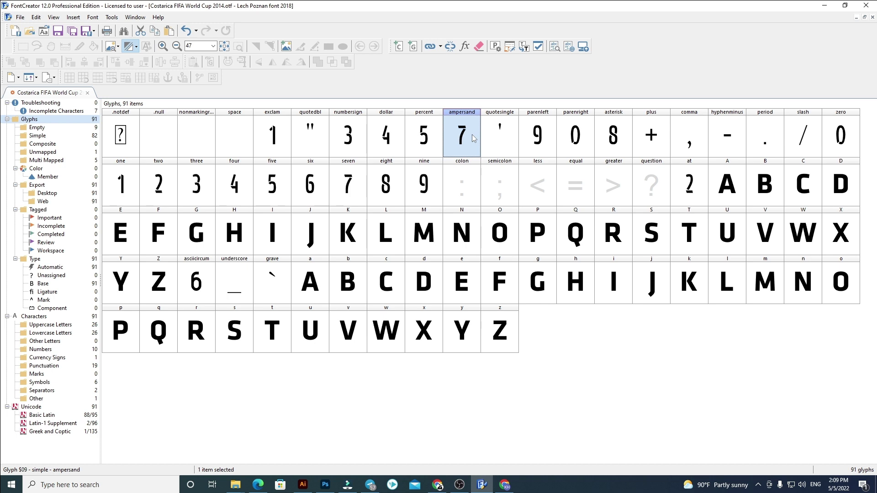
click(306, 184)
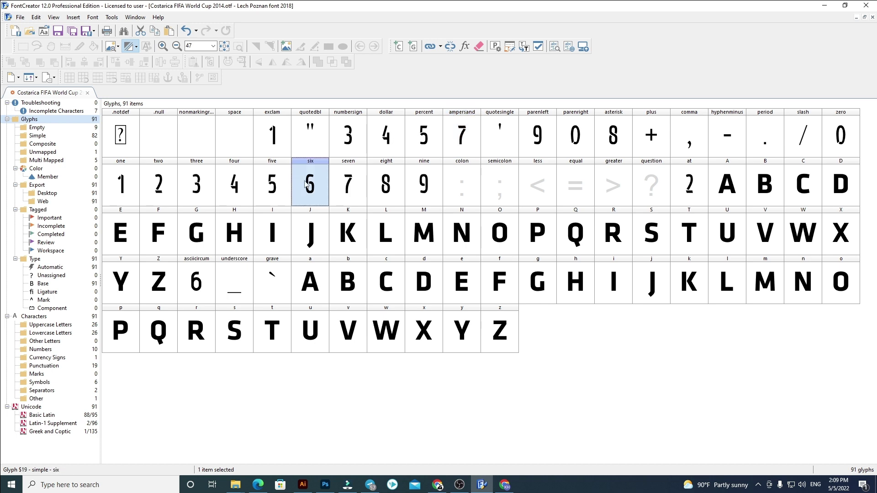
click(197, 288)
click(560, 379)
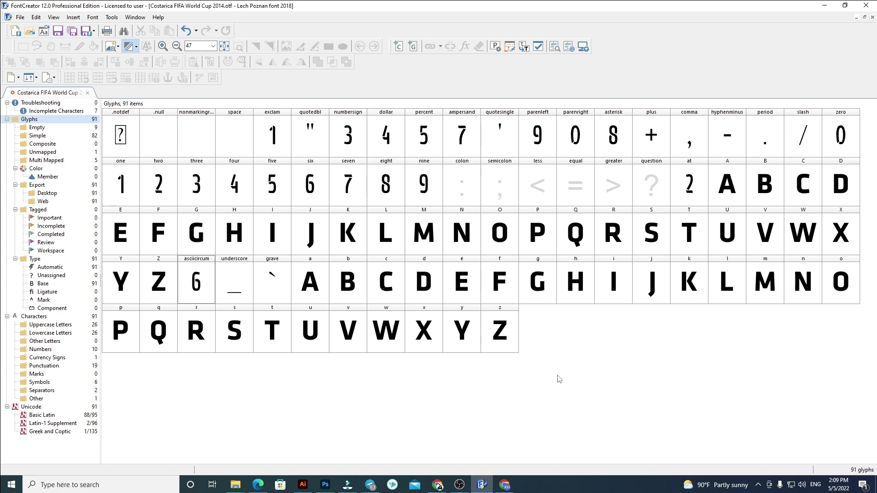
Step: Switch to Illustrator and copy the title text "Lech Poznan font 2018" above the alphabet
click(303, 484)
triple_click(346, 86)
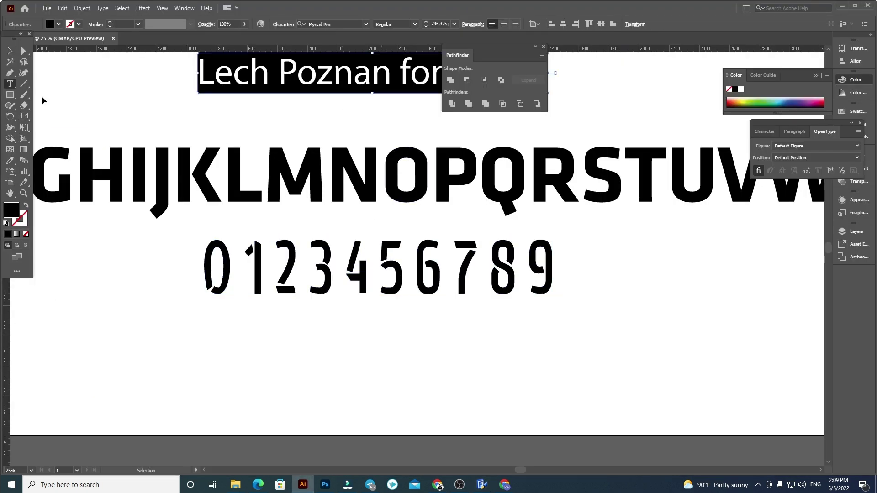
click(11, 51)
scroll(342, 322, down, 2)
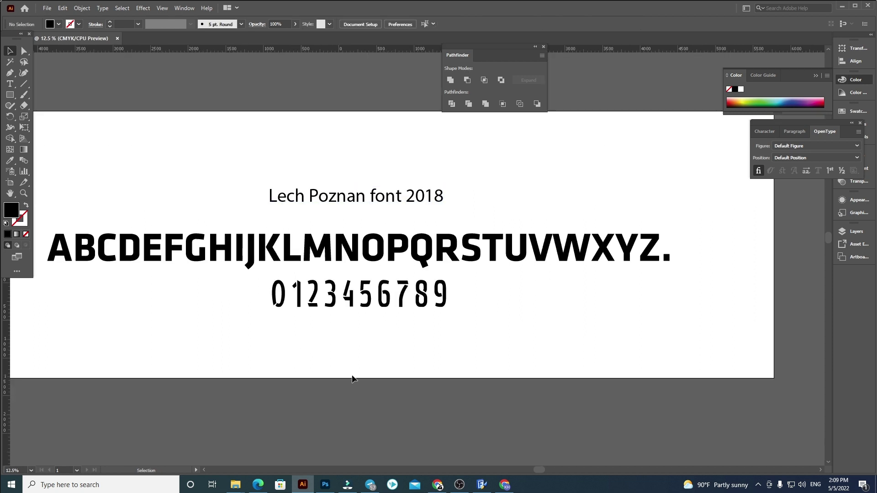
Step: Switch to FontCreator and apply the font family name "Lech Poznan font 2018" in the font properties
click(482, 485)
click(93, 17)
key(Escape)
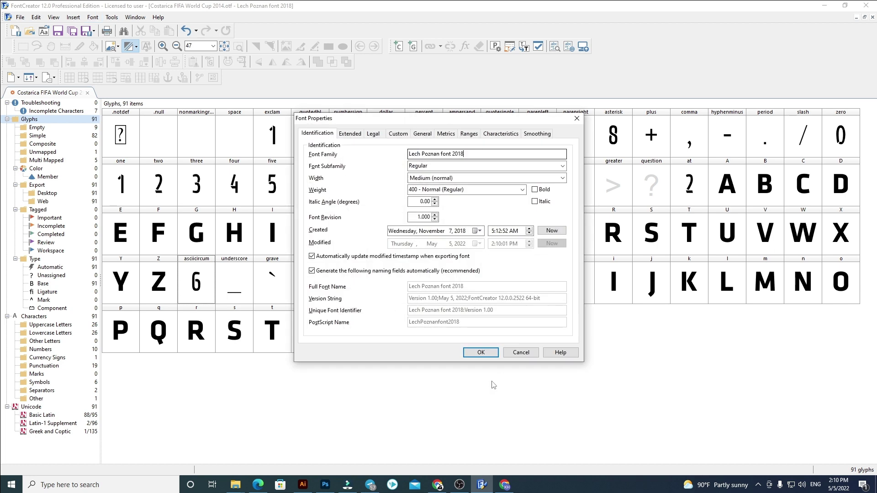
click(480, 353)
Step: Start exporting the font as a TrueType desktop font and go up to the Font Design folder for saving
click(21, 17)
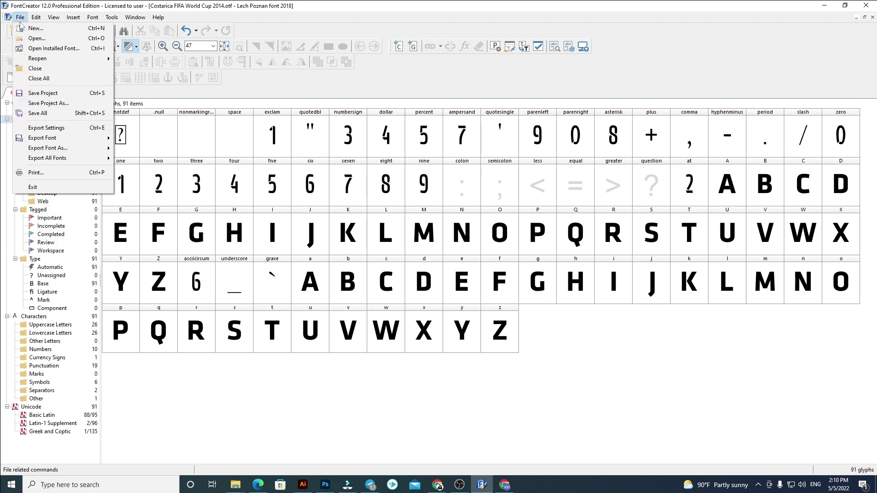
click(151, 148)
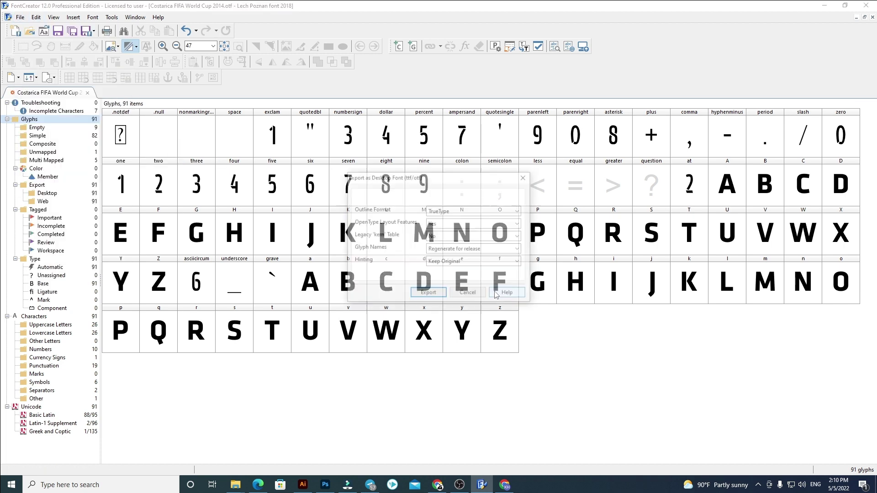
click(428, 292)
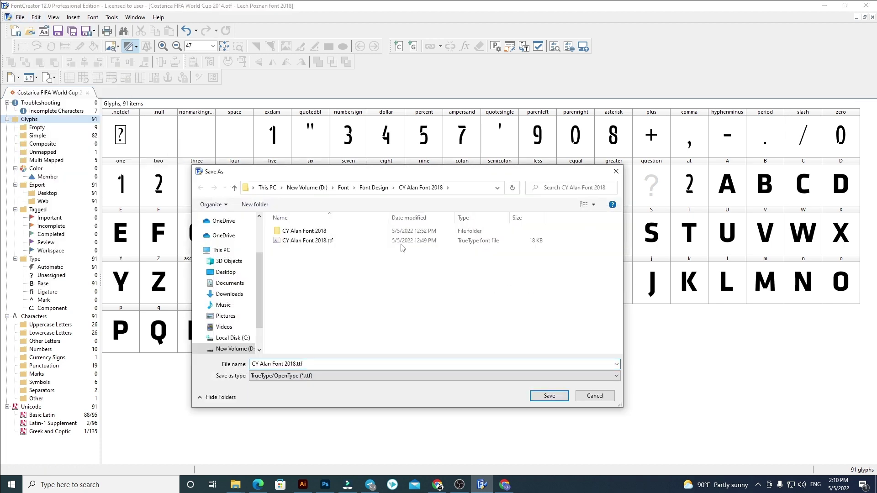
click(377, 187)
click(351, 279)
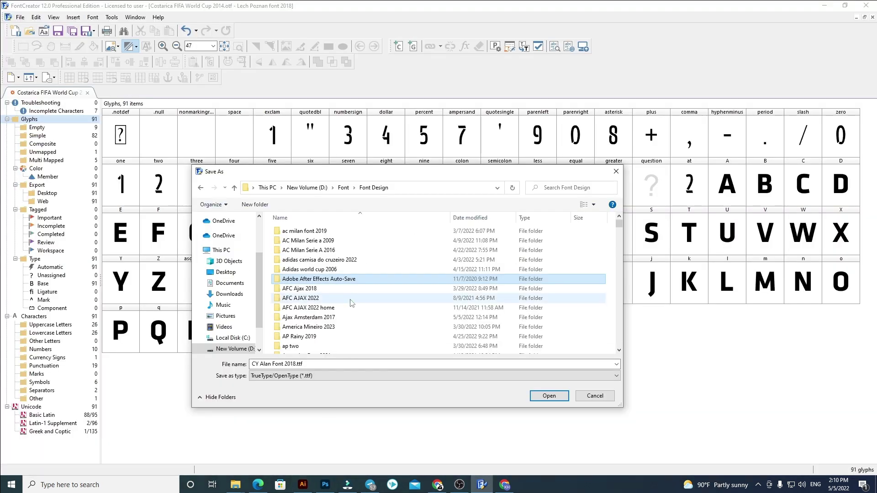
Step: Create a "Lech Poznan font 2018" folder inside Font Design and save the TrueType font in it under the same name
key(l)
key(Down)
key(Down)
key(Down)
key(Down)
key(Down)
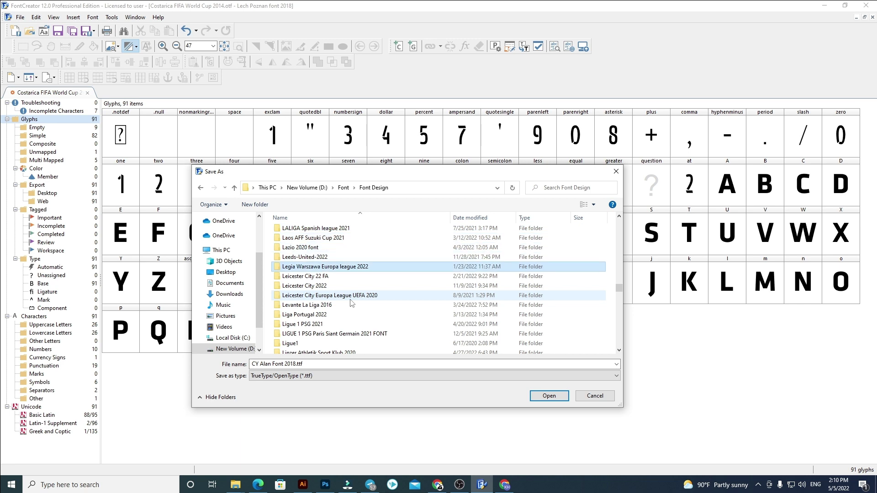
click(255, 204)
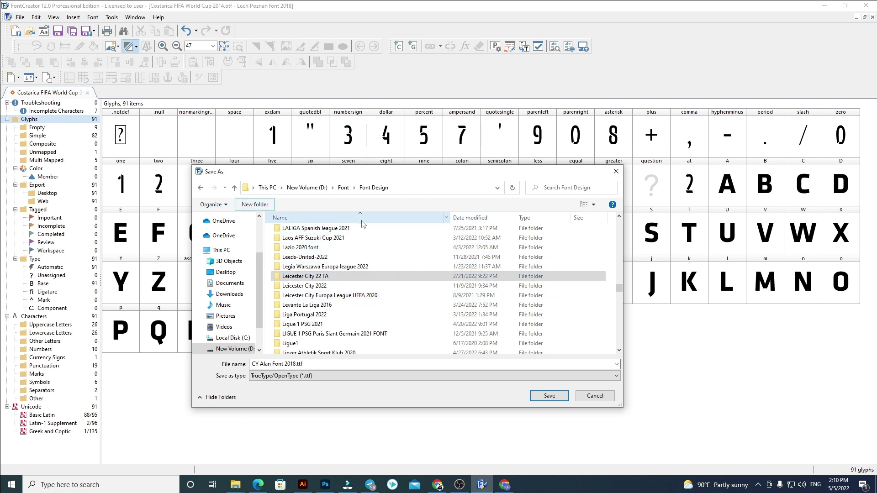
key(ctrl+v)
double_click(367, 346)
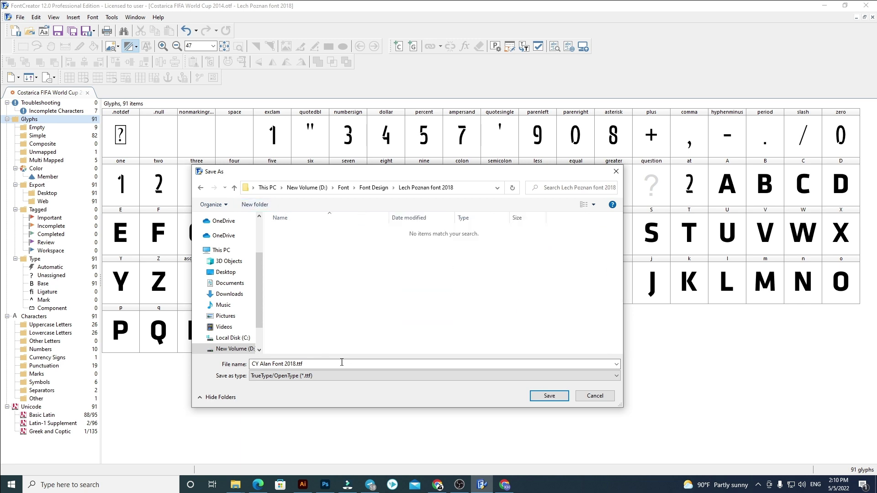
key(ctrl+v)
click(549, 396)
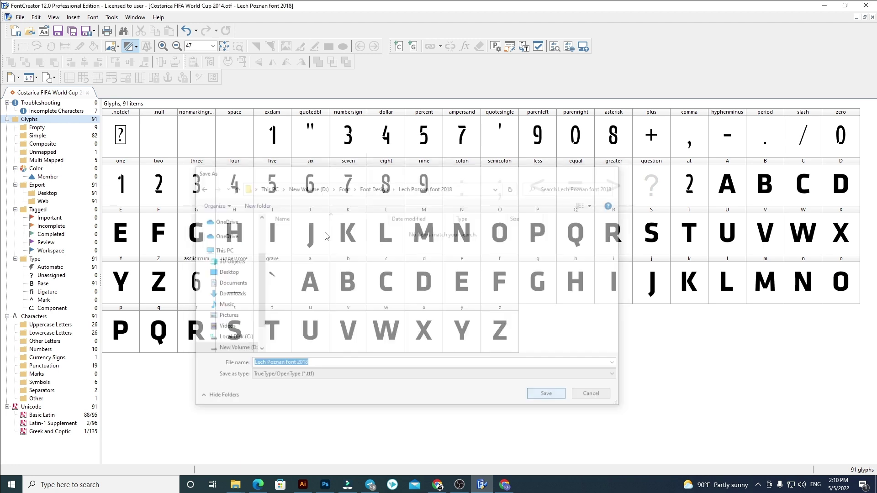
Step: Export the font as a desktop font again, saving it in OpenType format as "Lech Poznan font 2018.otf" in the same folder
click(20, 17)
mouse_move(50, 148)
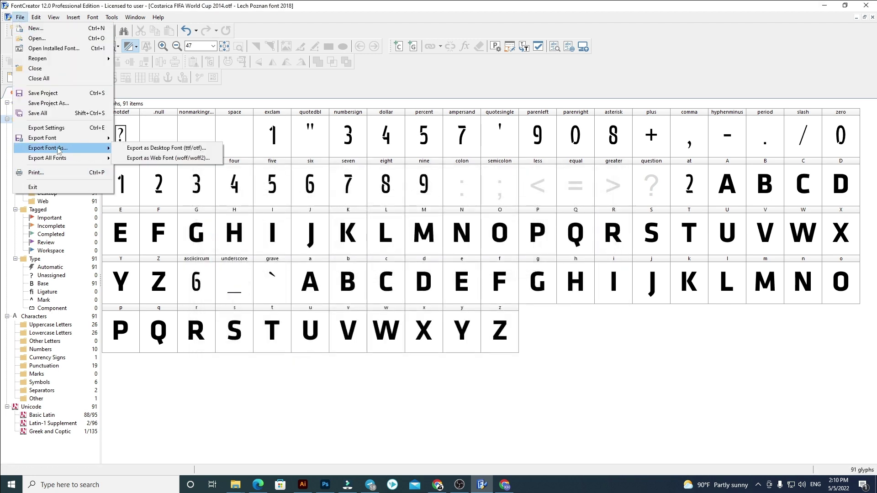
click(147, 147)
click(429, 294)
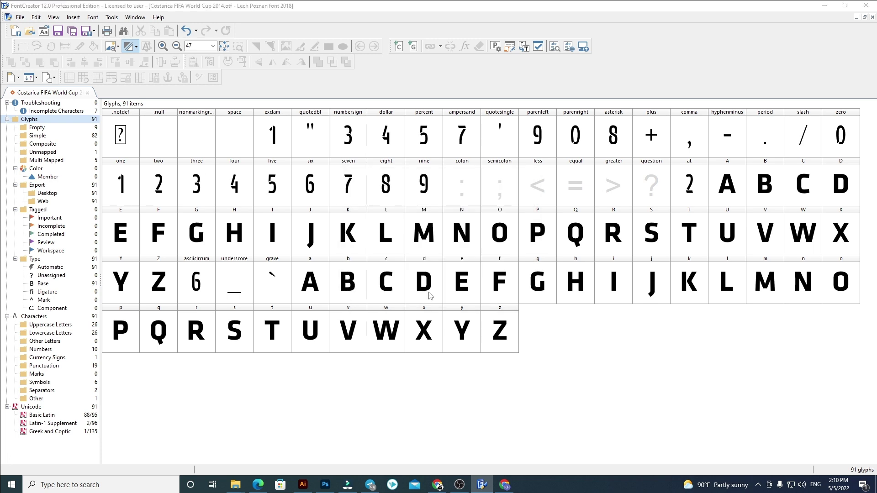
click(383, 376)
click(298, 395)
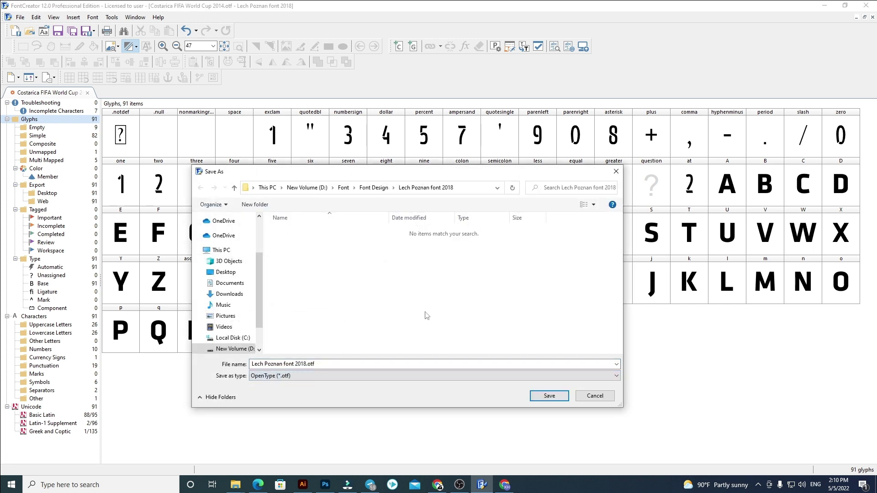
click(545, 396)
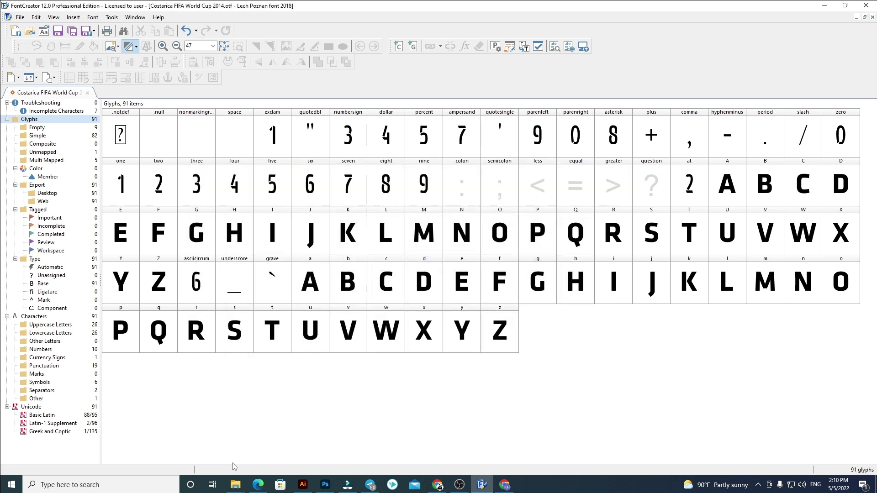
Step: Switch to File Explorer and open the "Lech Poznan font 2018" folder inside Font Design
mouse_move(235, 485)
click(143, 426)
click(182, 73)
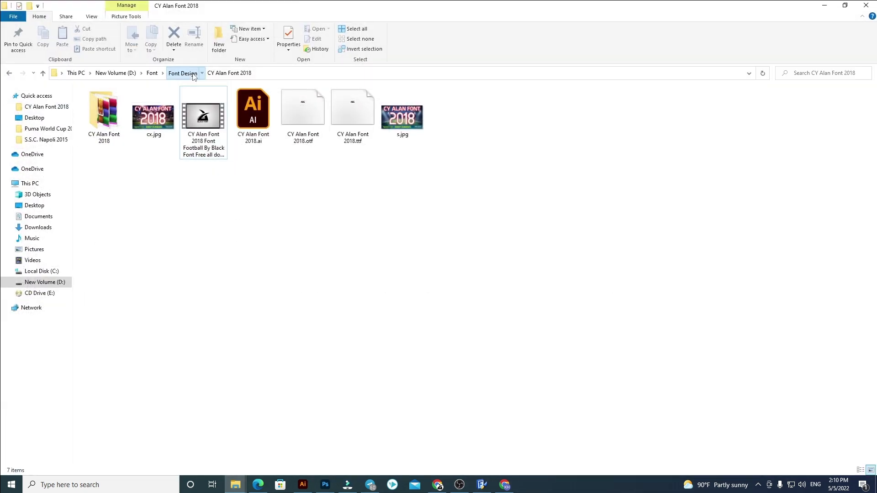
click(226, 259)
text(laos)
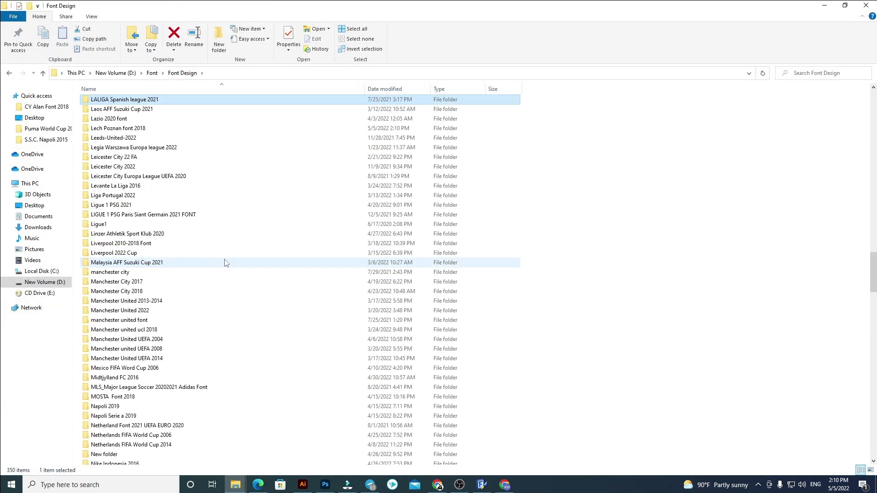
text(l)
scroll(229, 274, up, 2)
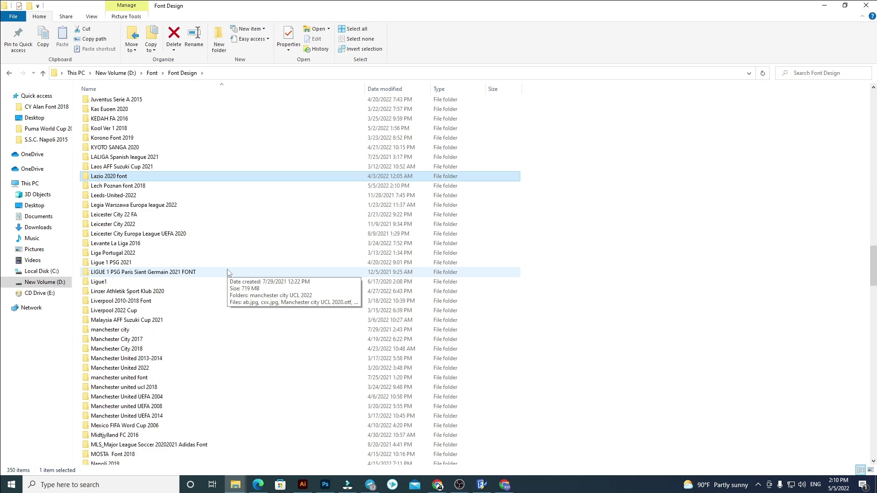
key(Down)
key(Down)
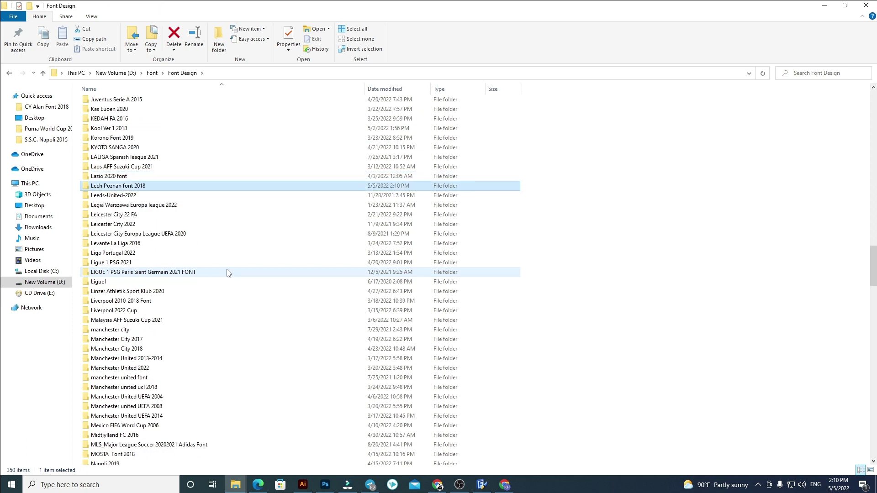
double_click(158, 187)
Step: Open "Lech Poznan font 2018.ttf", install the font and close its preview
double_click(131, 114)
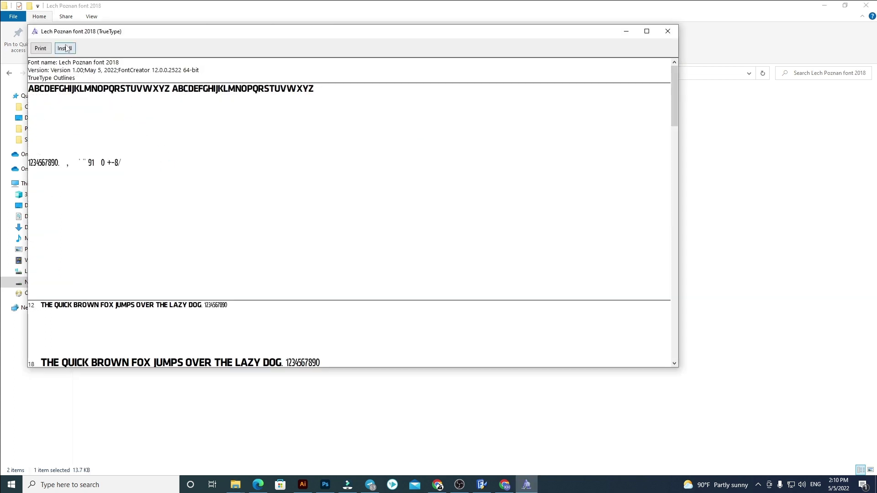
click(66, 48)
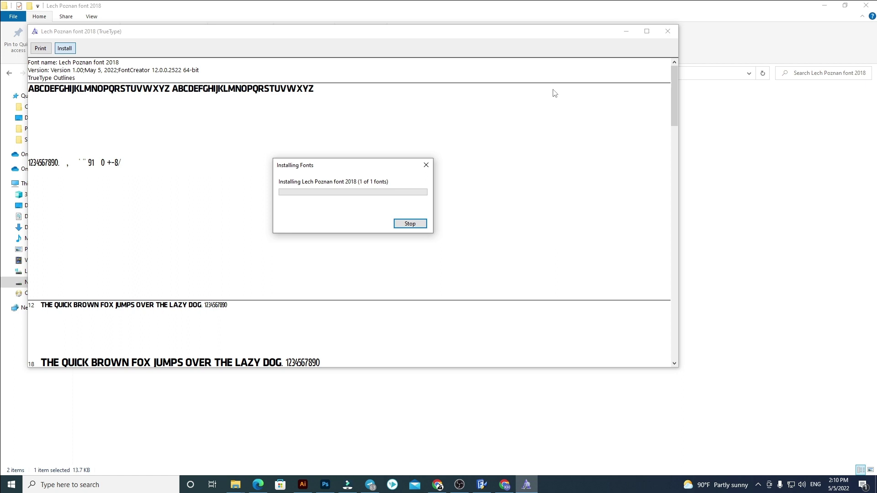
click(667, 31)
click(435, 245)
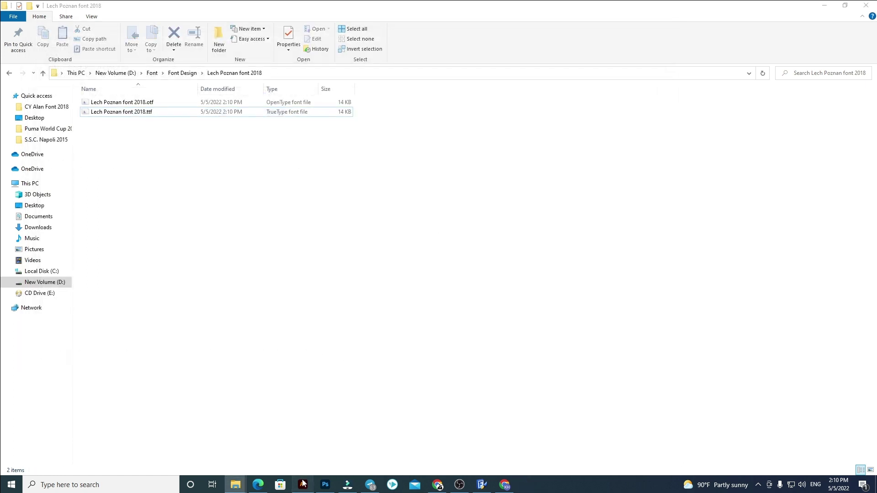
Step: Switch to Illustrator and apply the "Lech Poznan font 2018" font to the title text
click(303, 484)
key(ctrl+s)
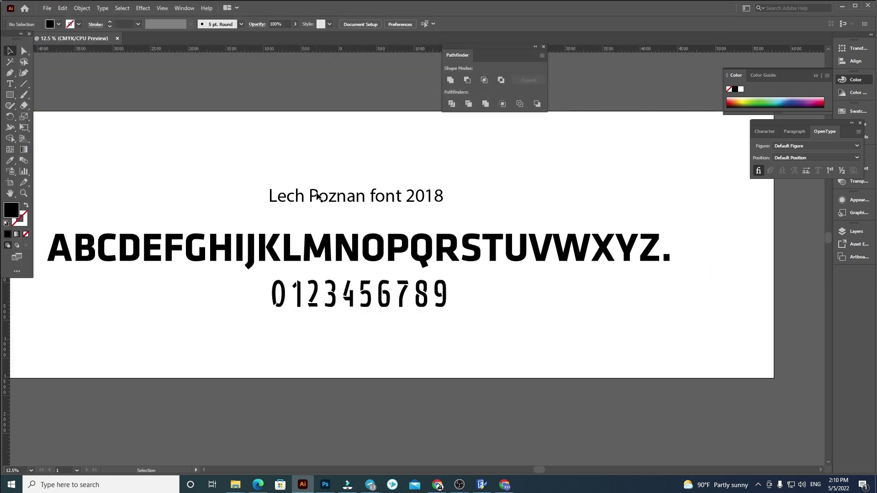
click(318, 196)
click(357, 23)
text(le)
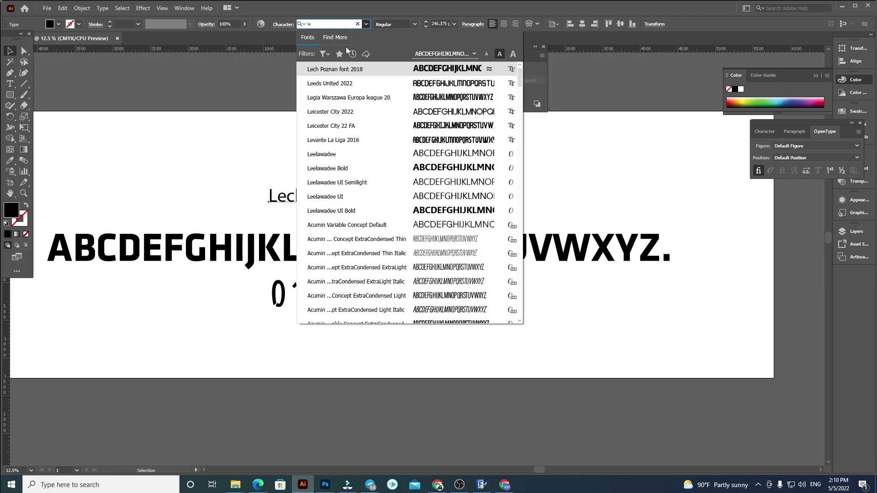
click(342, 70)
Step: Enlarge the title text to about 484 pt and reposition it centred above the alphabet
drag(452, 208, 630, 259)
drag(599, 214, 456, 197)
scroll(554, 175, up, 2)
click(664, 214)
Step: Duplicate the title text straight down to just below the artboard
scroll(644, 212, down, 1)
scroll(501, 156, down, 2)
drag(398, 177, 404, 330)
scroll(385, 335, up, 1)
Step: Replace the duplicated title's text with "WELCOME TO BLACK FONT"
triple_click(385, 336)
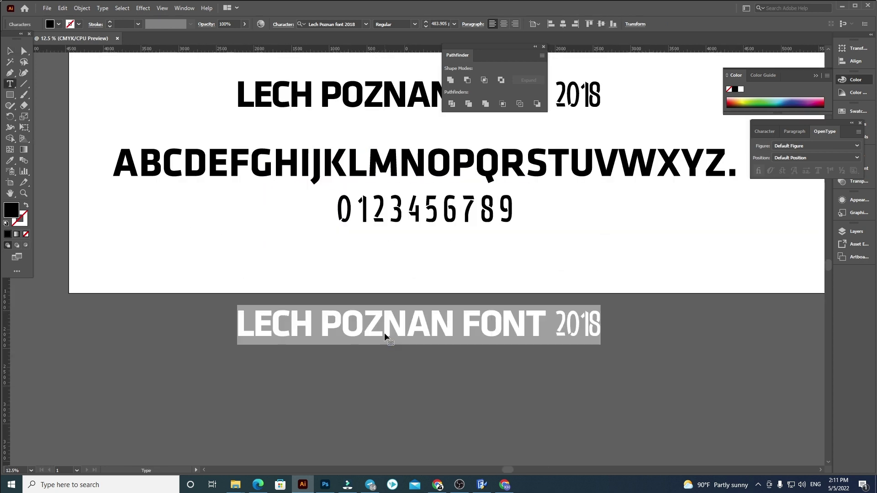
text(WE)
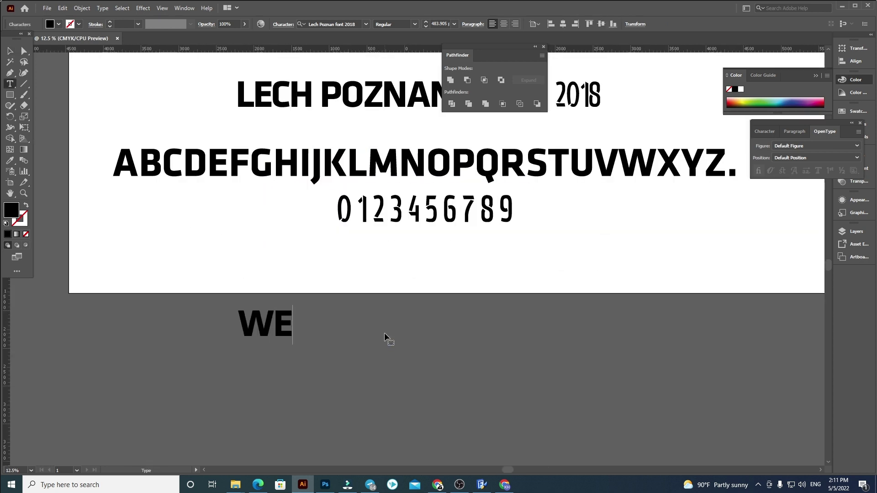
key(BackSpace)
key(BackSpace)
text(W)
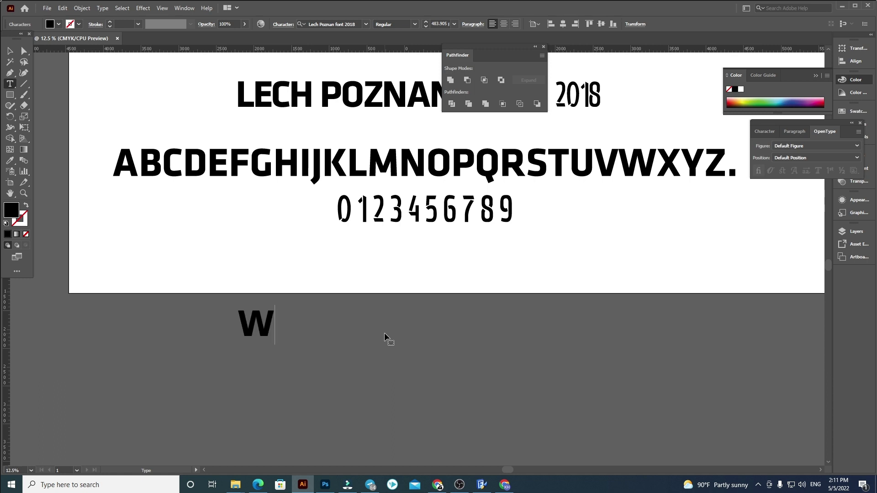
text(ELCOME)
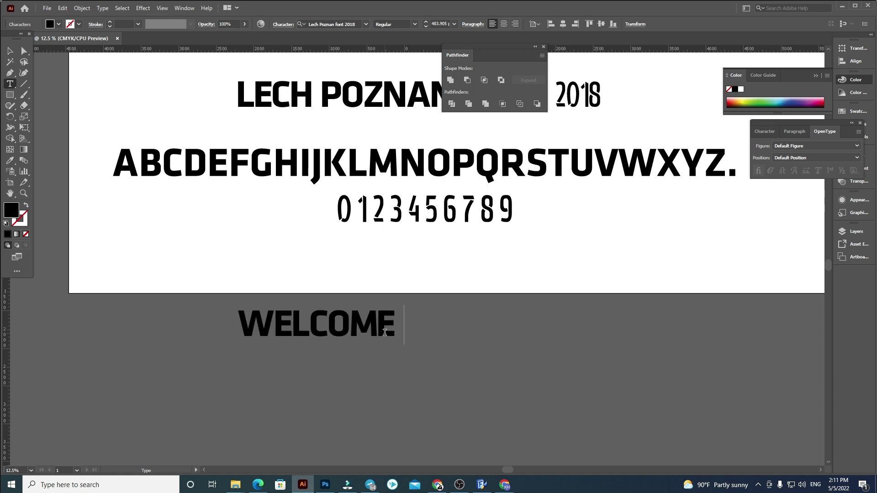
text( TO BLACK FONT)
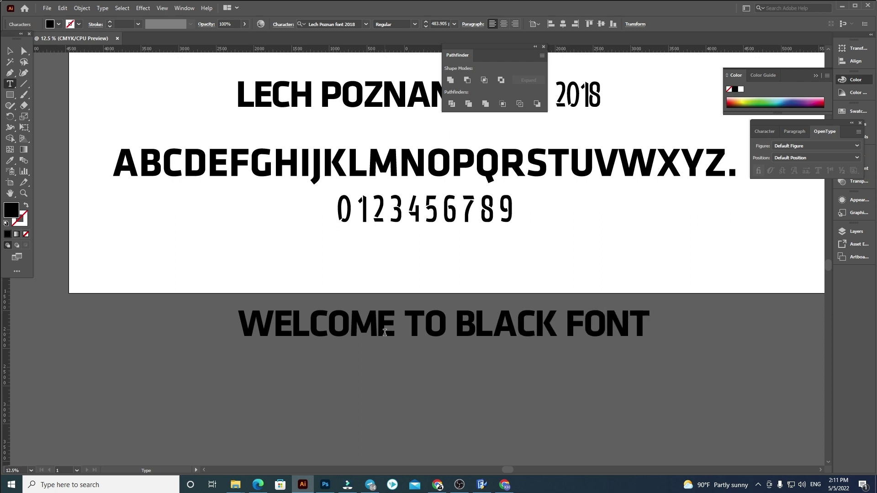
Step: Add the lines "FREE DOWNLOAD" and "PLEASE SUB MY CHANNEL YOUTUBE" under the welcome line
key(Return)
text(FRE)
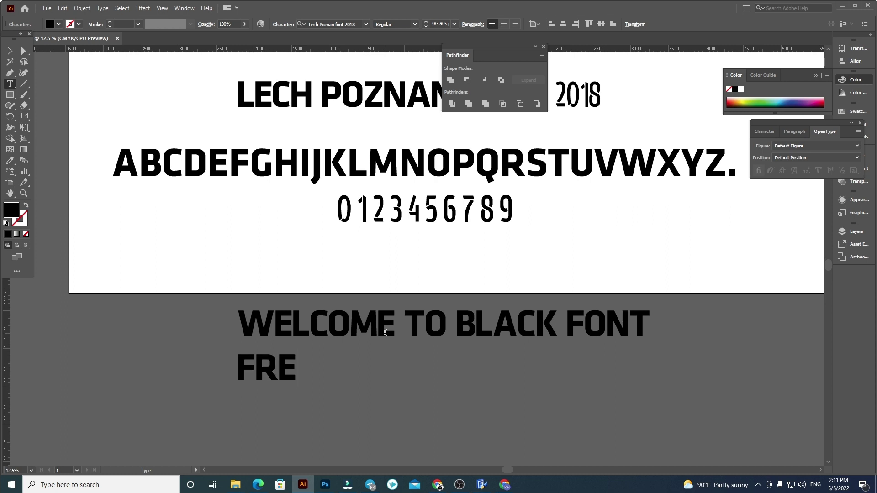
text(E DOWNLOAD )
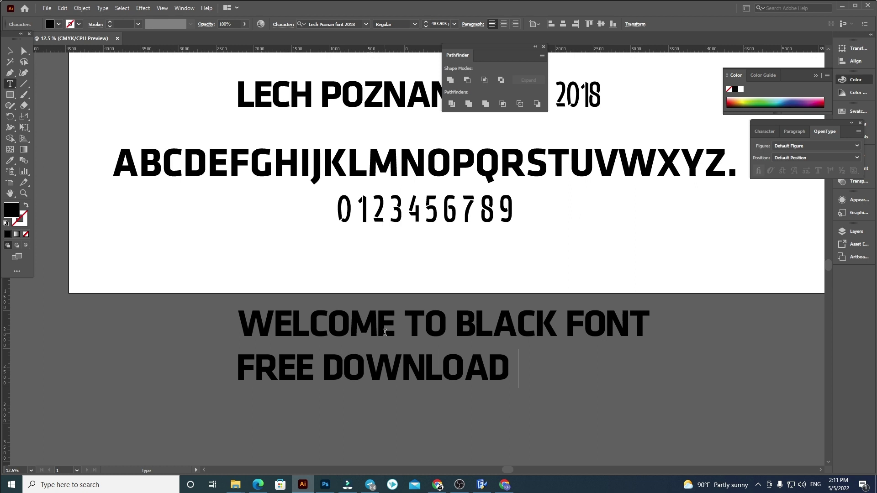
text(PLEASE )
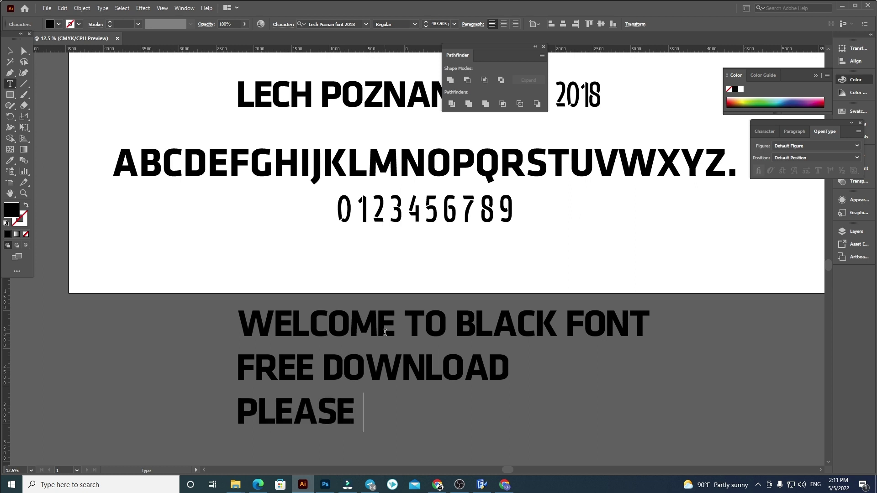
text(SUB MY)
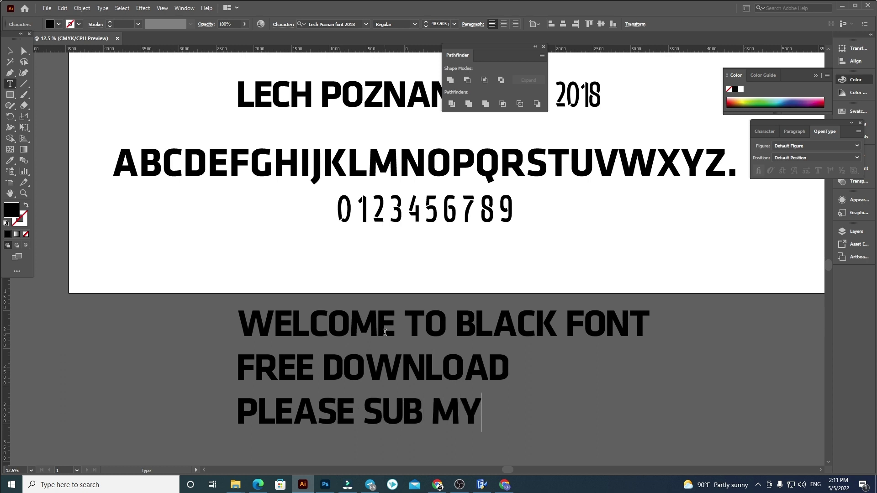
text( CHANN)
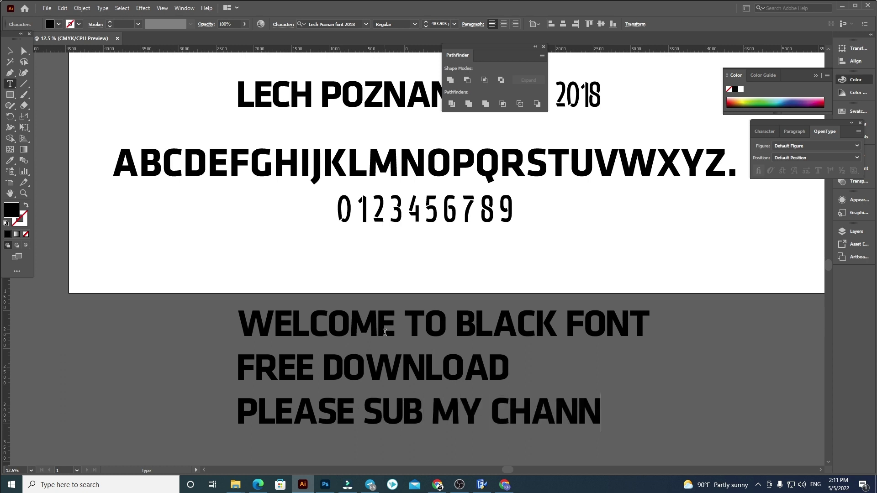
text(EL YOUTUBE)
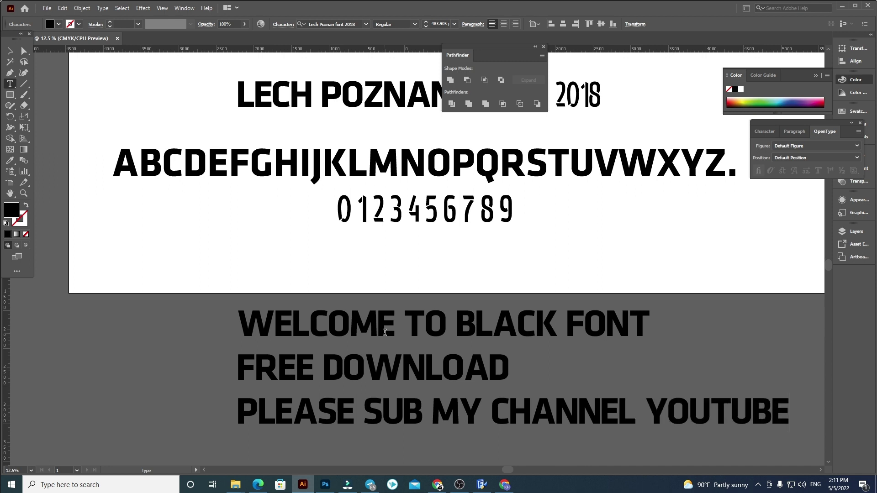
scroll(385, 333, down, 2)
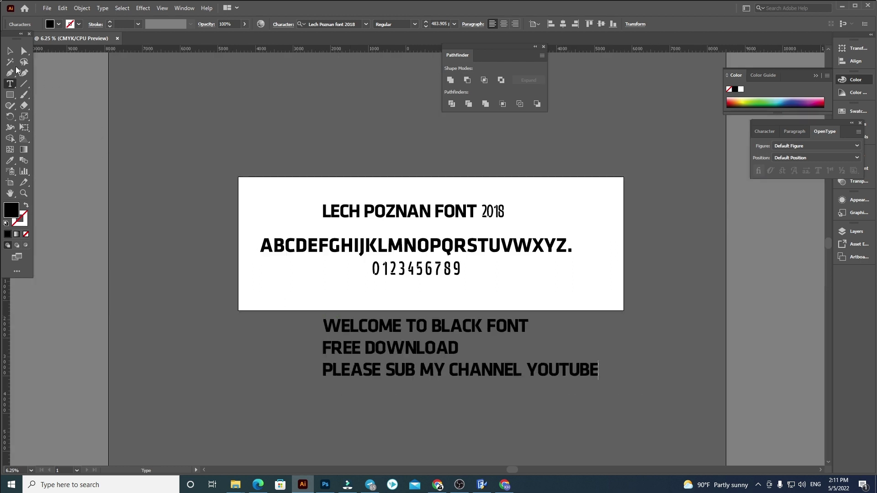
key(Escape)
scroll(357, 329, up, 1)
drag(418, 350, 368, 346)
key(t)
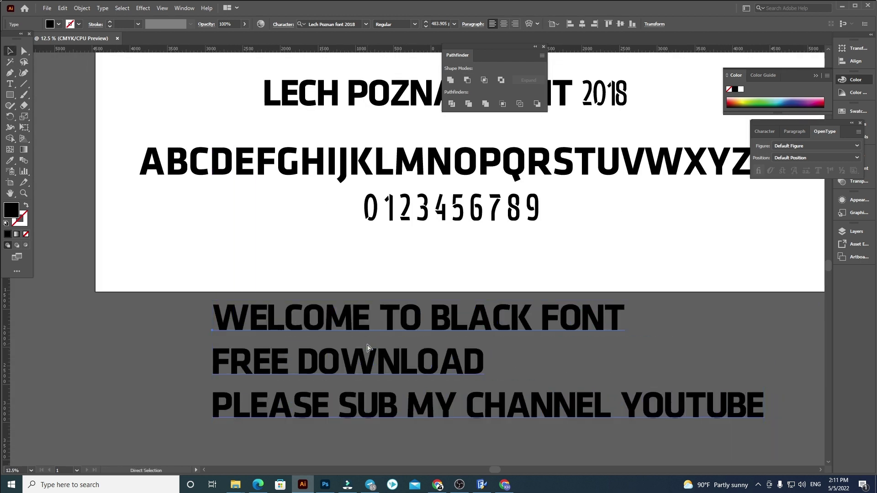
click(370, 351)
key(ctrl+a)
text(01)
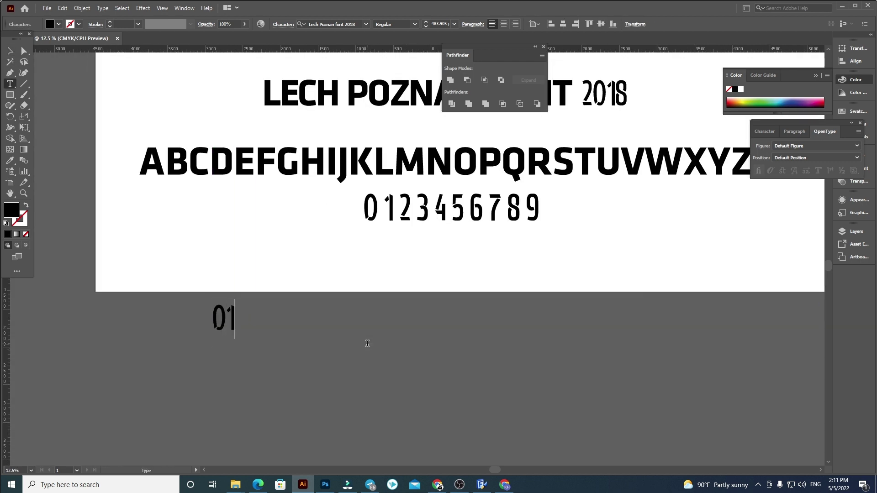
text(23456789)
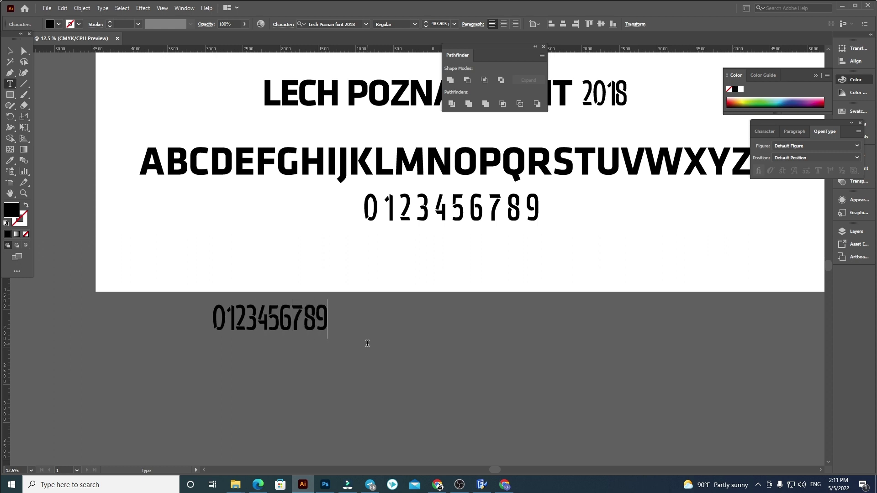
Step: Enlarge the digits text below the artboard to about 1220 pt and inspect the digit shapes up close
key(Escape)
drag(327, 339, 571, 446)
drag(329, 360, 385, 348)
drag(329, 366, 556, 308)
scroll(413, 359, left, 2)
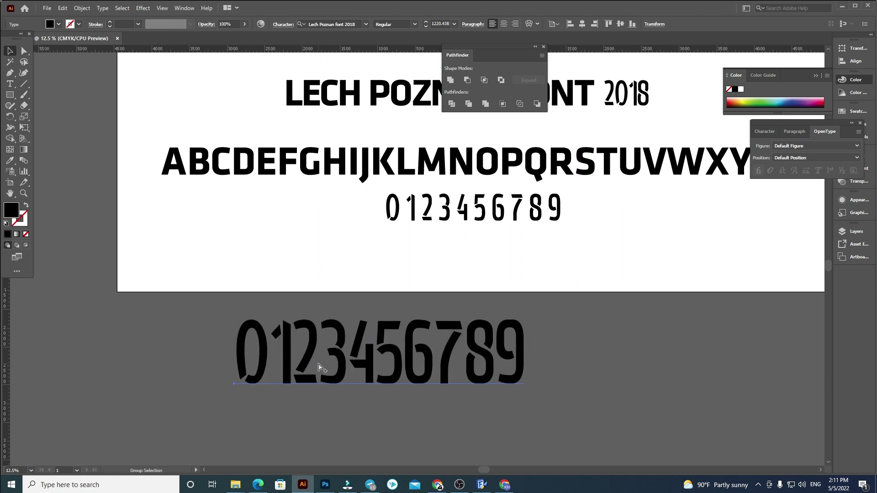
scroll(322, 368, up, 3)
drag(269, 317, 265, 311)
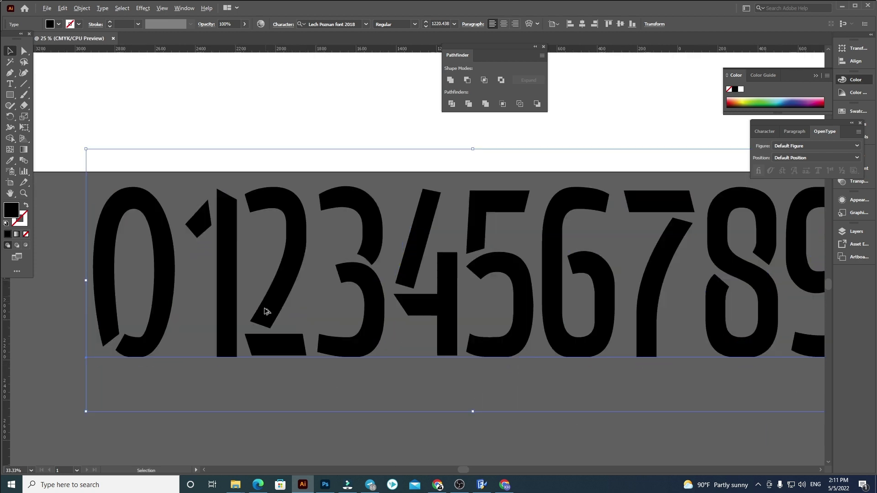
Step: Delete the enlarged digits text below the artboard, leaving nothing selected
scroll(264, 312, down, 2)
click(504, 414)
drag(399, 311, 416, 367)
key(Delete)
scroll(333, 317, down, 2)
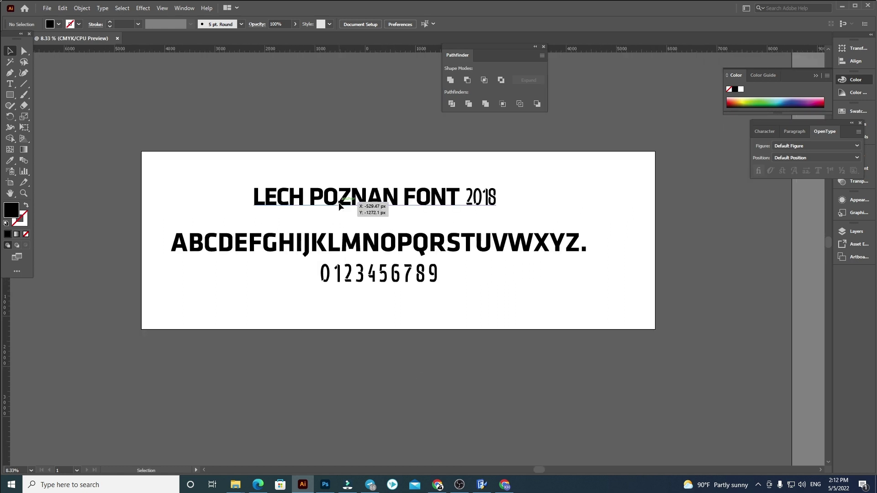
triple_click(362, 202)
click(10, 52)
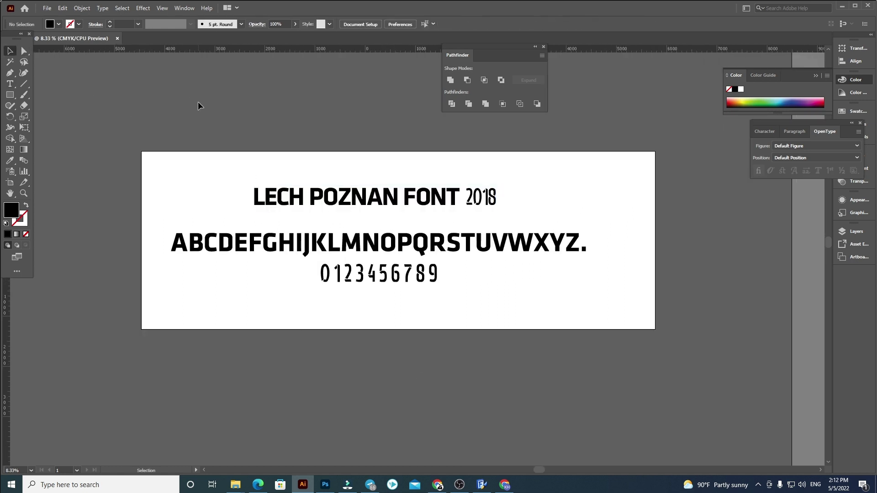
Step: Save the document as "Lech Poznan font 2018" in Adobe Illustrator format in the Font Design subfolder "Lech Poznan font 2018"
key(ctrl+s)
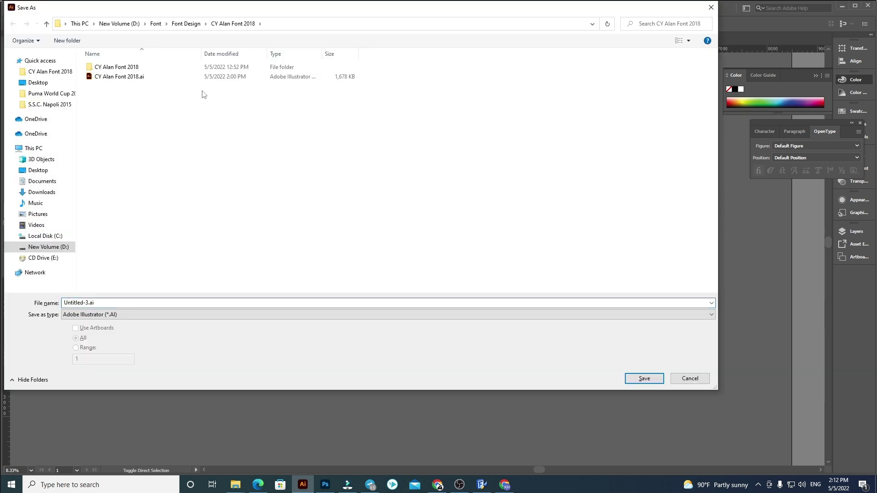
click(189, 25)
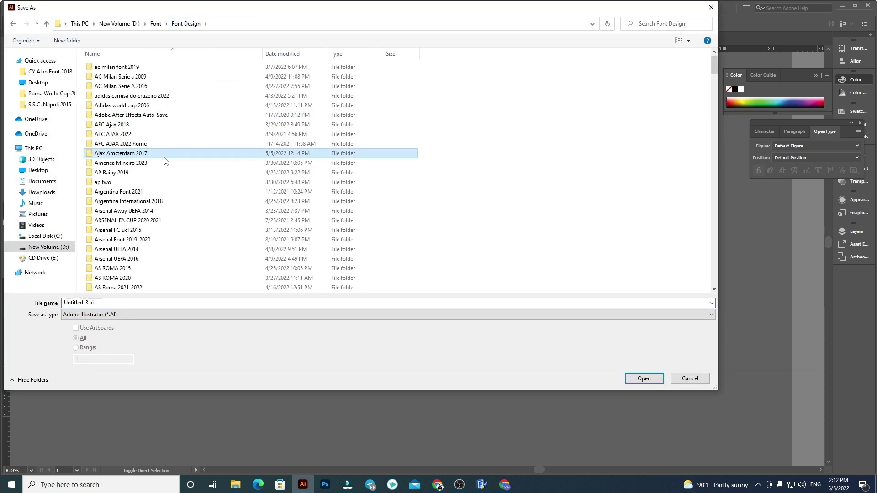
key(l)
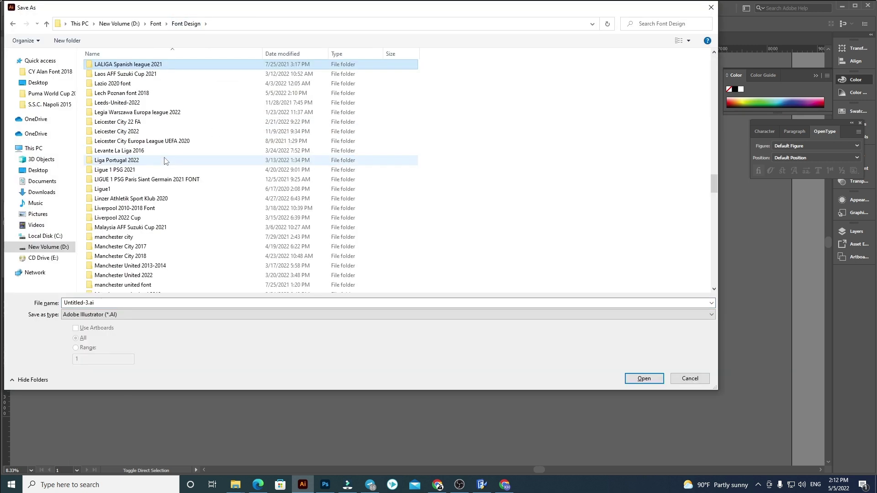
double_click(133, 94)
click(131, 302)
text(Lech Poznan font 2018)
click(634, 378)
Step: Set the saved file's version to Illustrator CS2 and complete the save
click(398, 114)
click(409, 204)
click(399, 114)
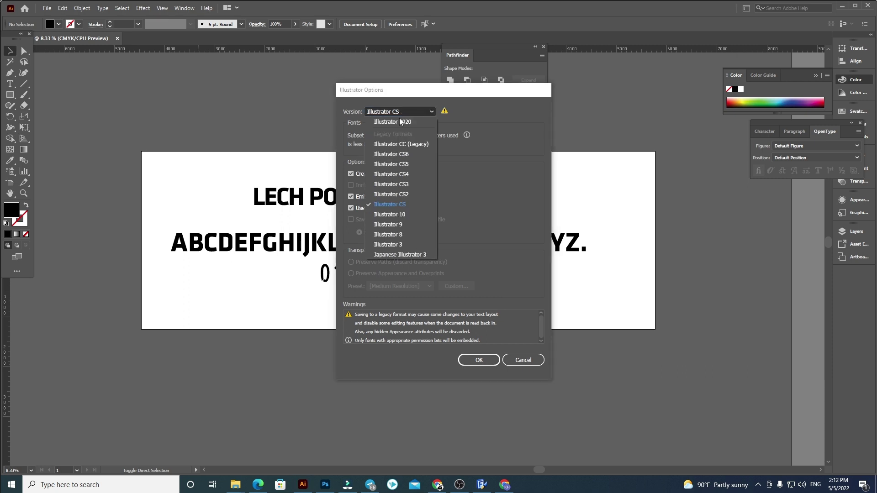
click(406, 196)
click(479, 360)
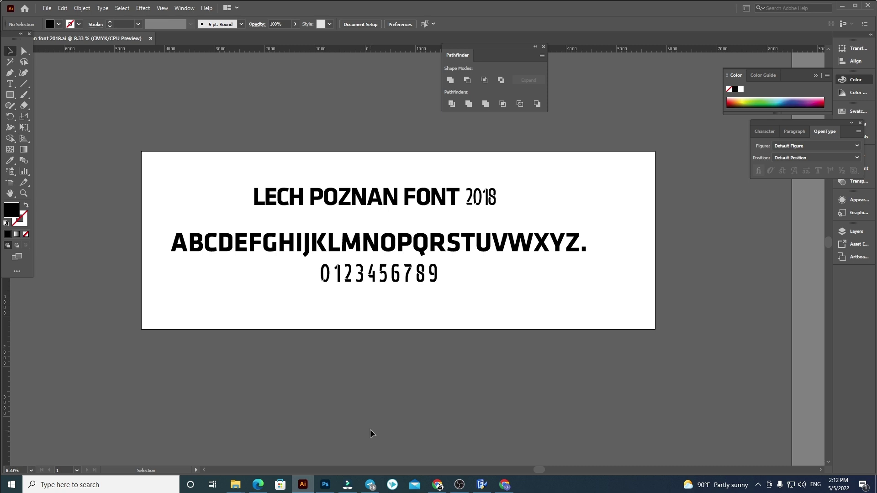
scroll(287, 287, up, 1)
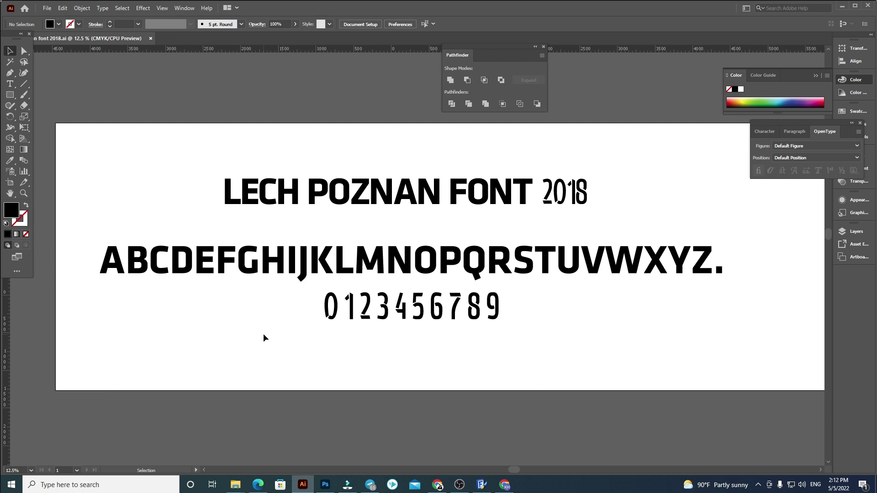
drag(306, 357, 323, 354)
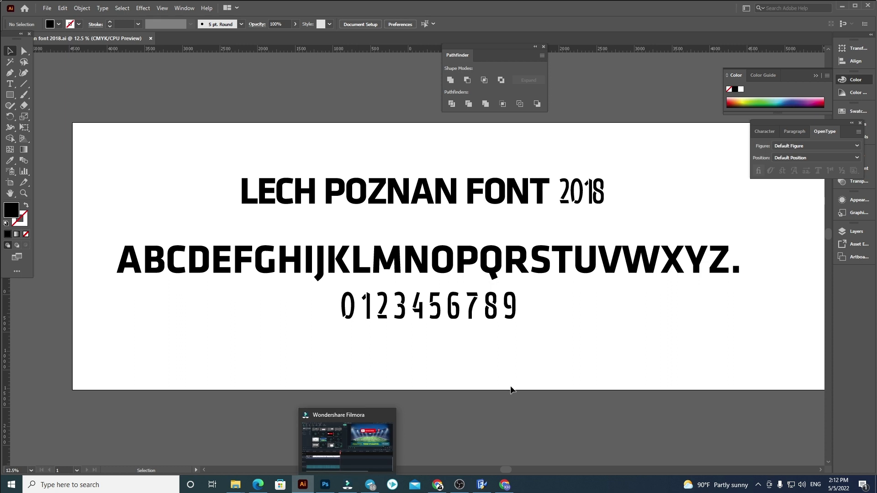
click(460, 485)
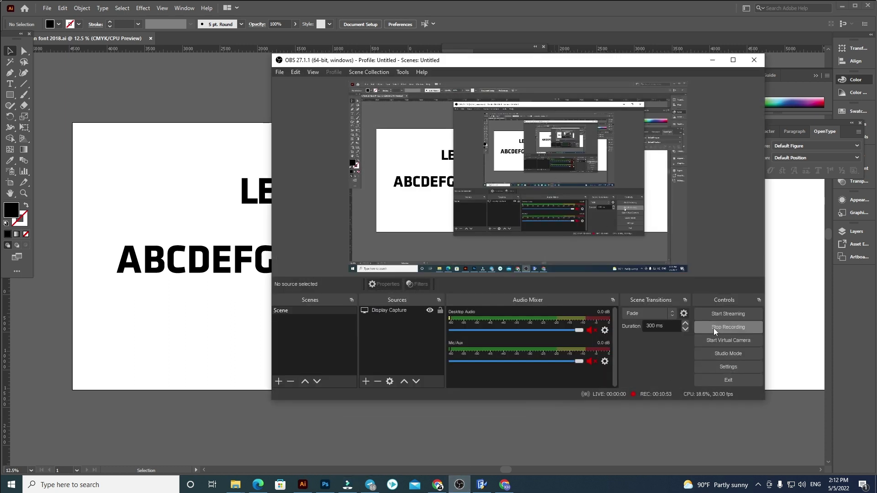